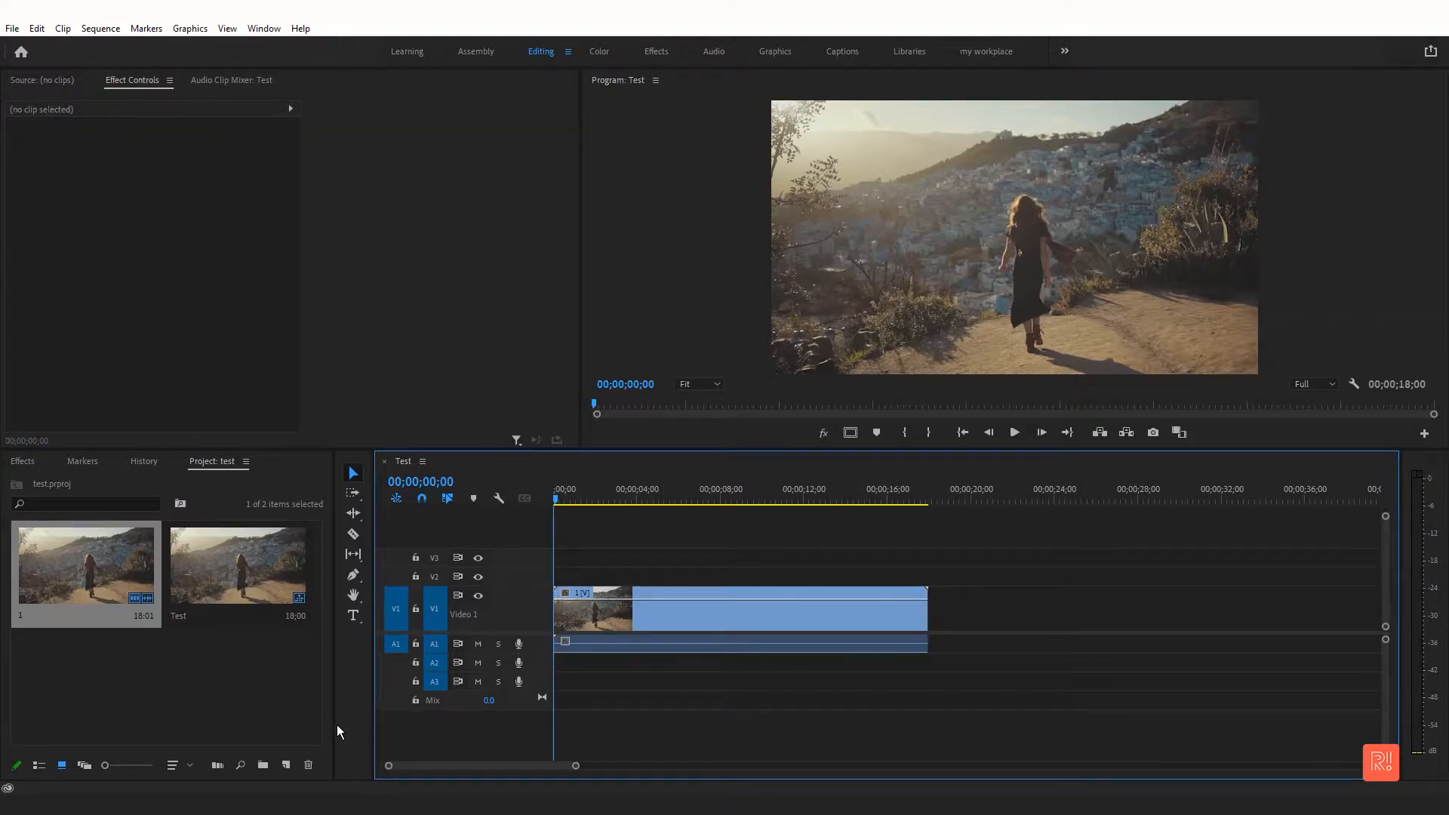
# Add a text layer reading "Travel" over the video clip in the program frame.
pyautogui.click(612, 617)
pyautogui.click(353, 615)
pyautogui.click(892, 216)
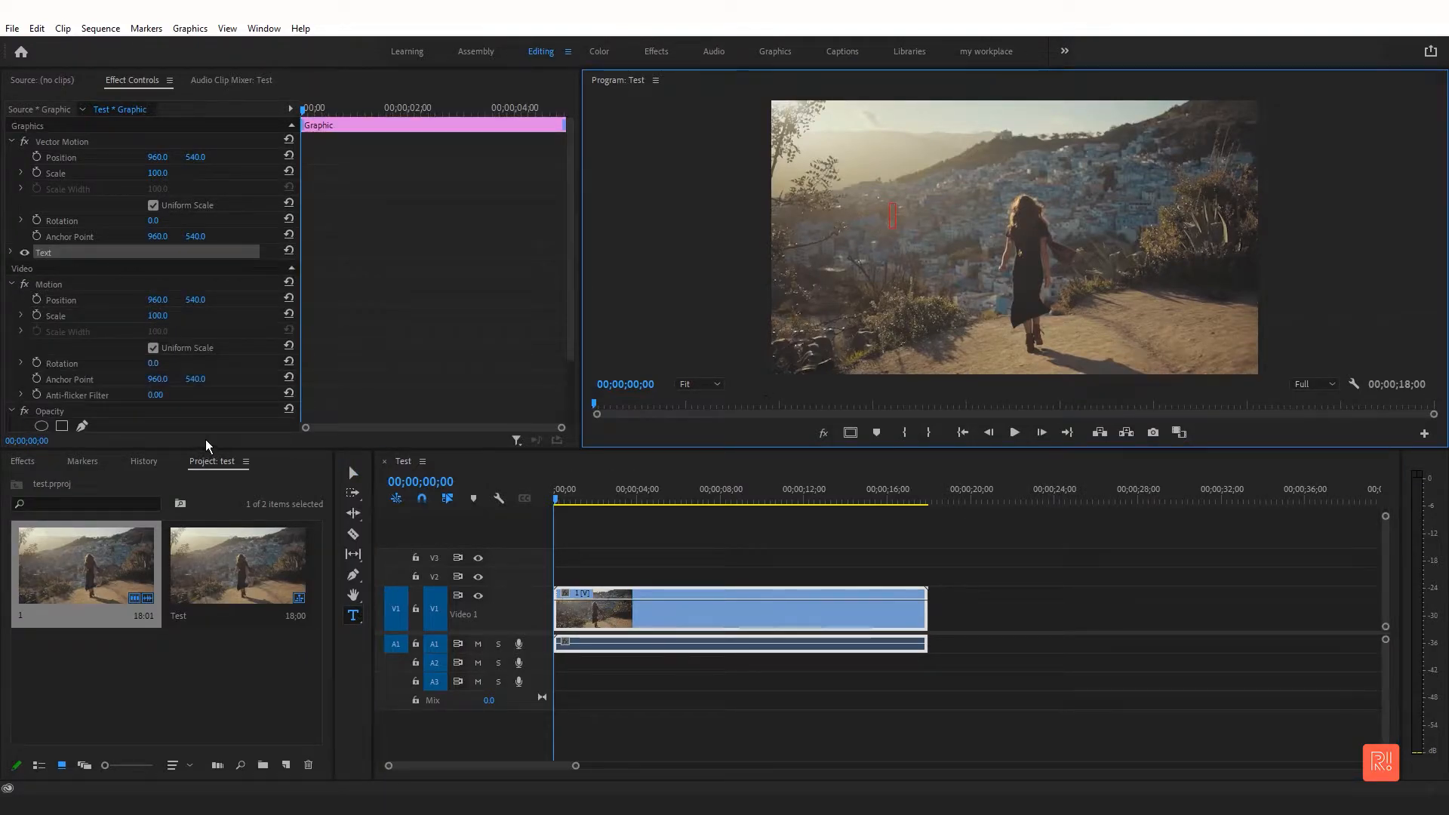
pyautogui.write('Travel')
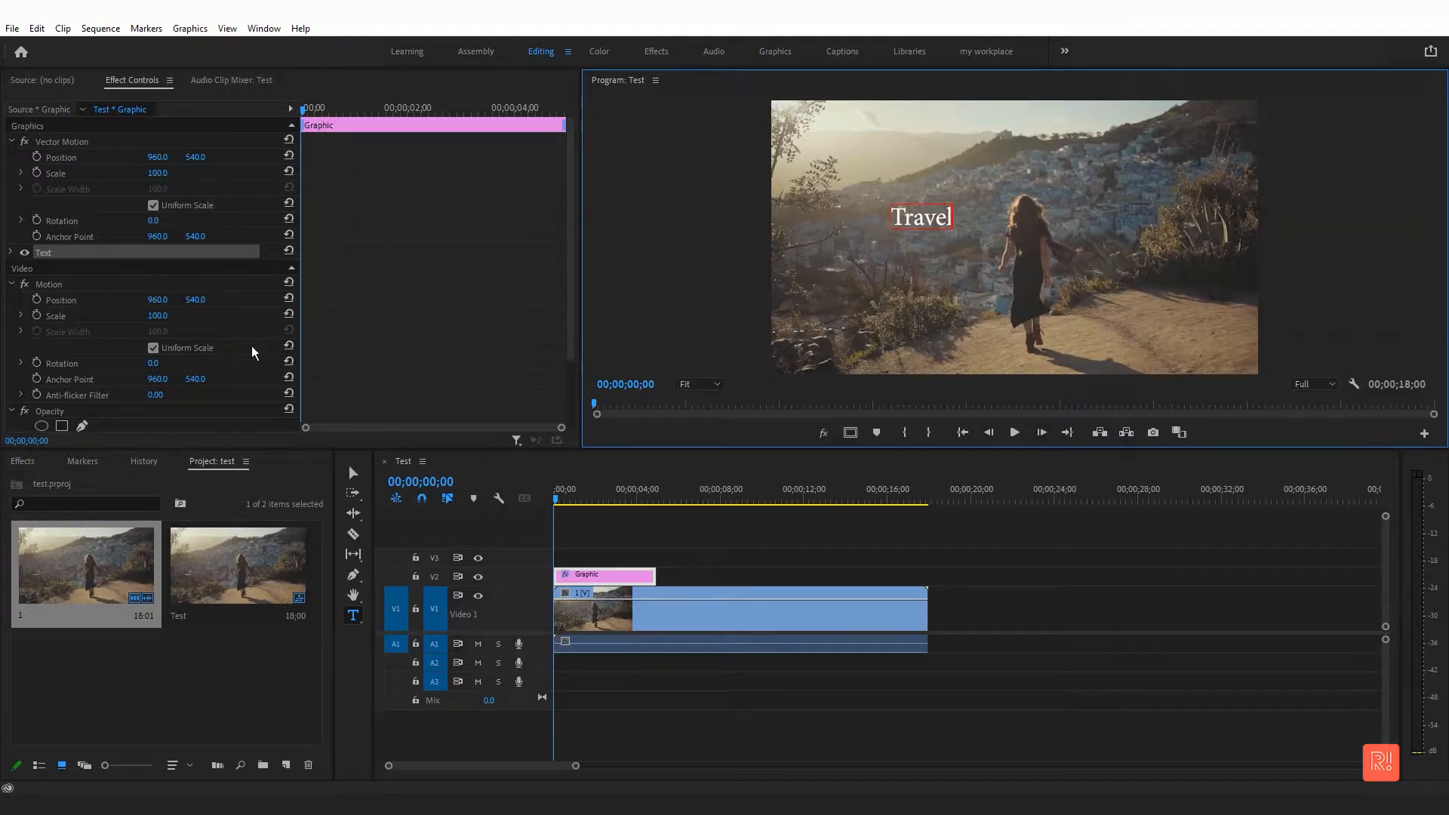
# Enlarge the Travel text in the frame to a scale of about 217%.
pyautogui.click(353, 473)
pyautogui.moveTo(954, 231); pyautogui.dragTo(1319, 268)
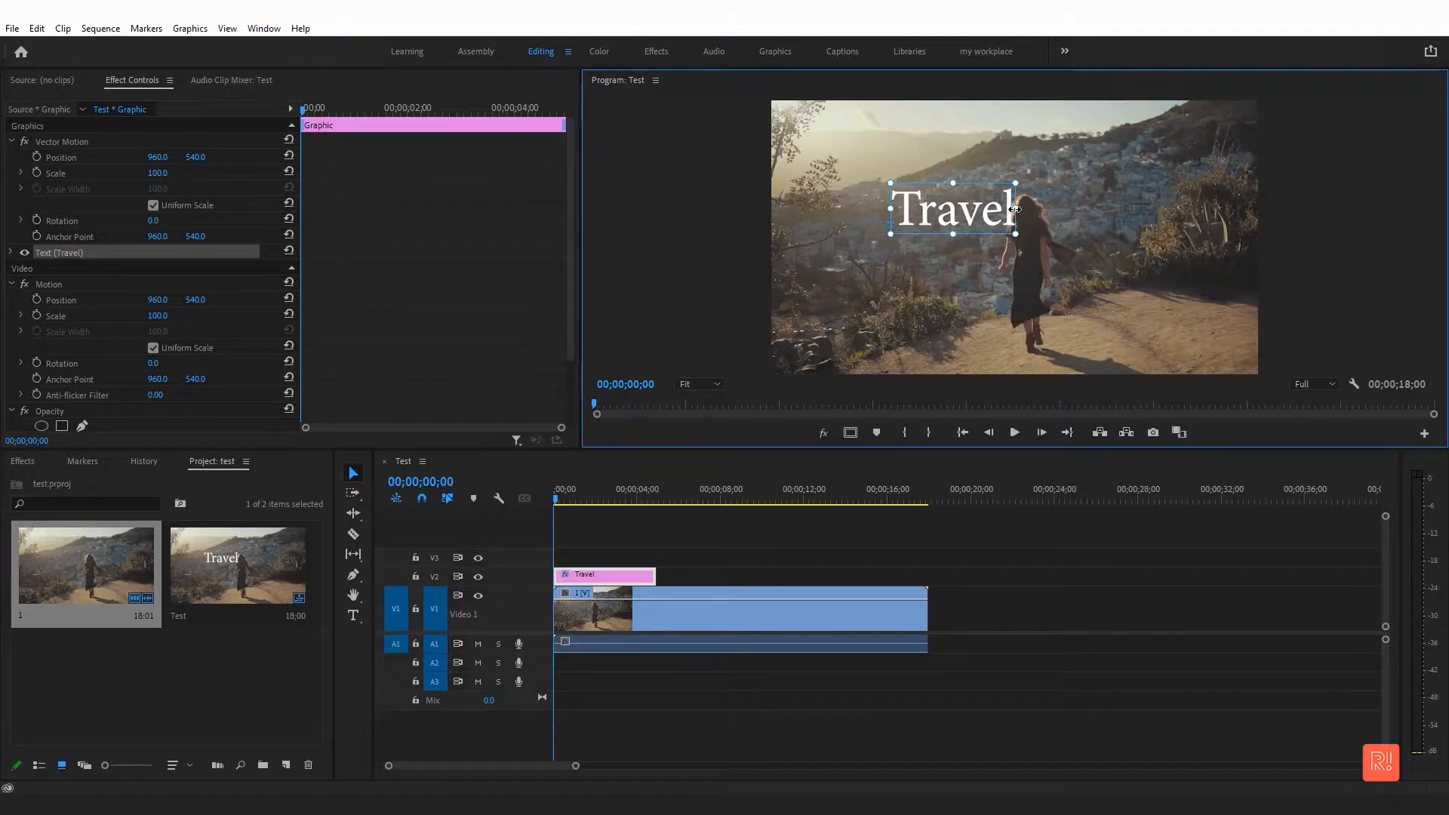
pyautogui.moveTo(1016, 215); pyautogui.dragTo(1054, 221)
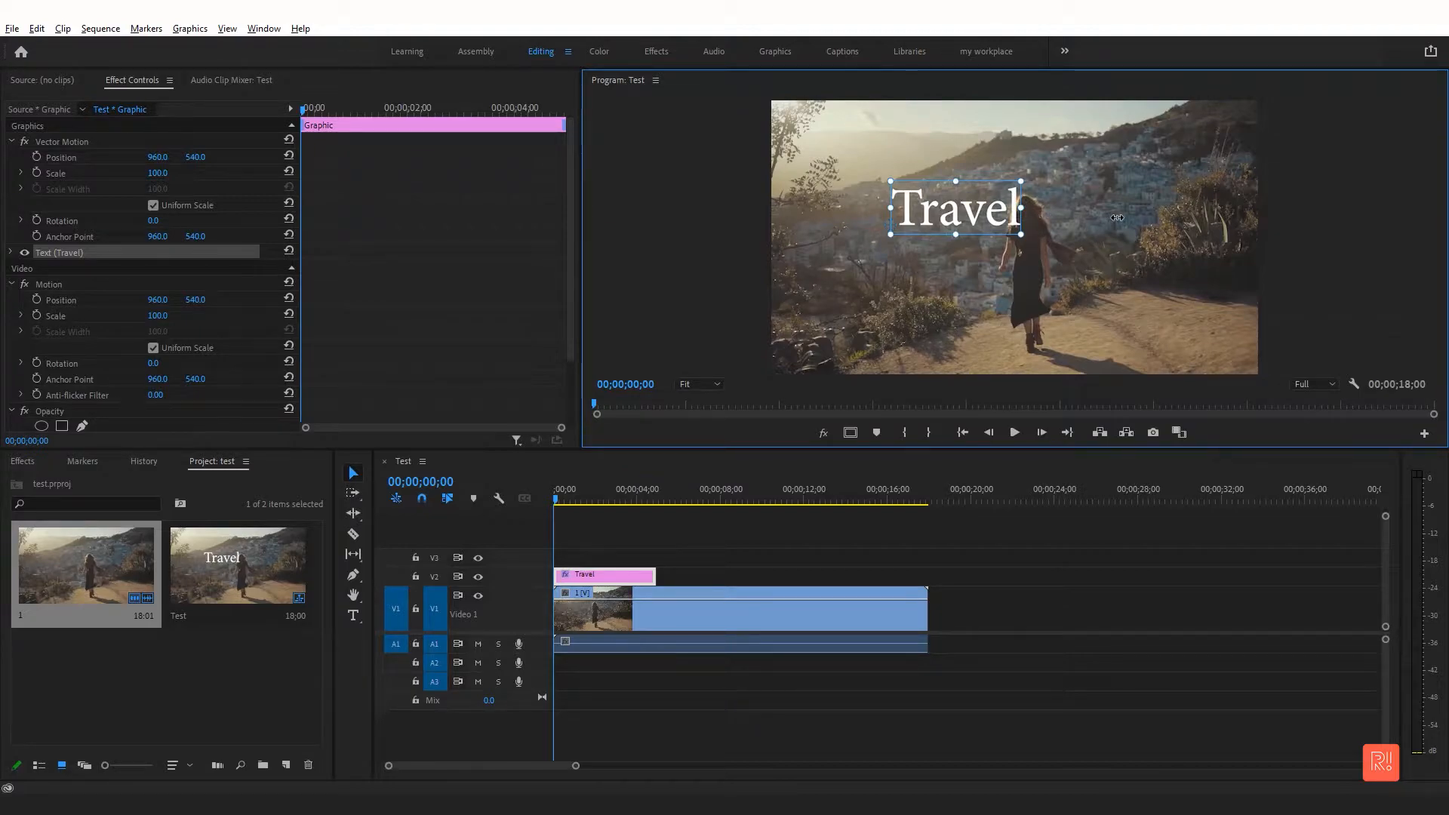
pyautogui.moveTo(957, 215); pyautogui.dragTo(941, 197)
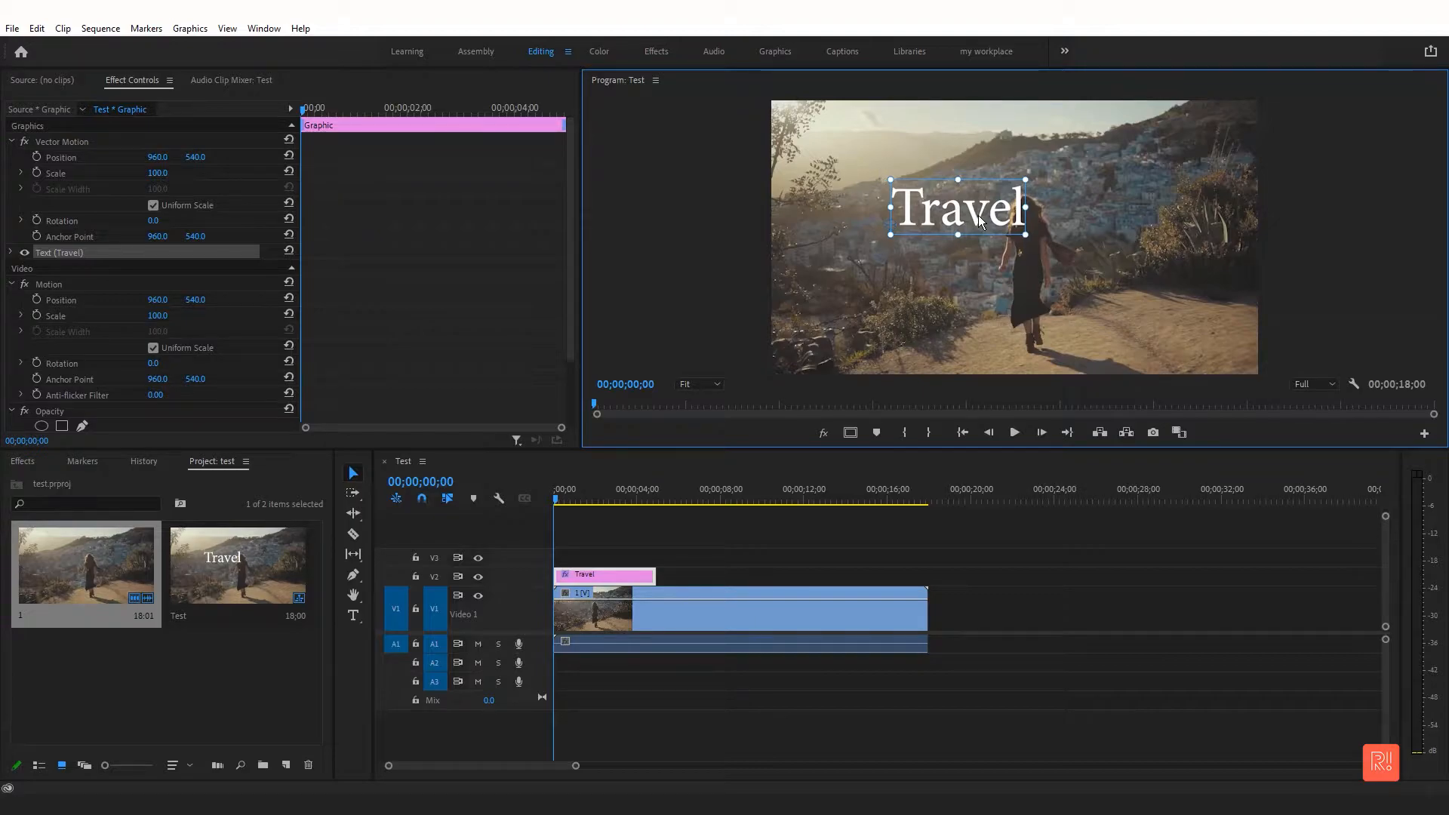
# Show the Essential Graphics editing controls and center the Travel text in the frame.
pyautogui.click(264, 27)
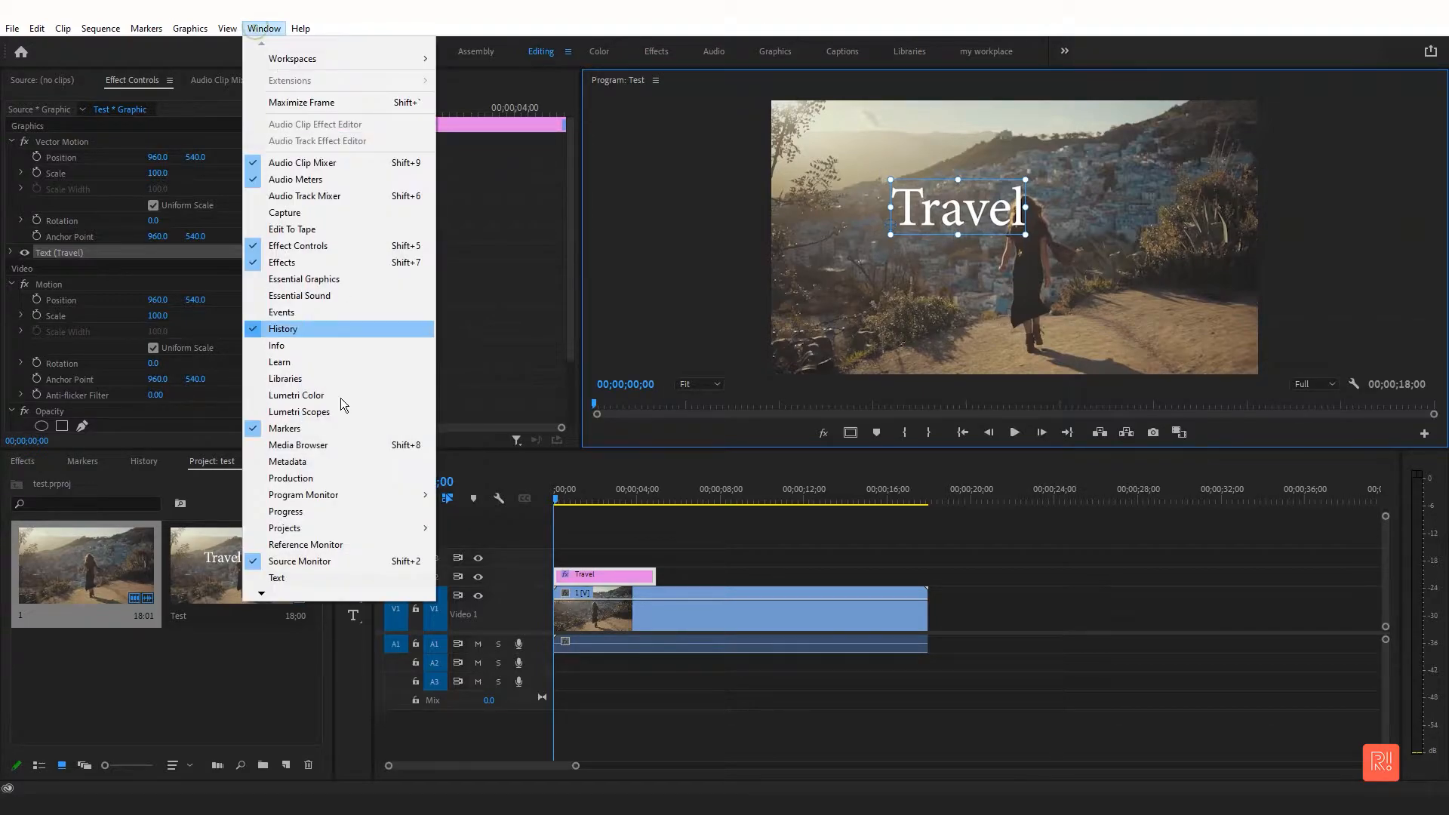
pyautogui.click(330, 280)
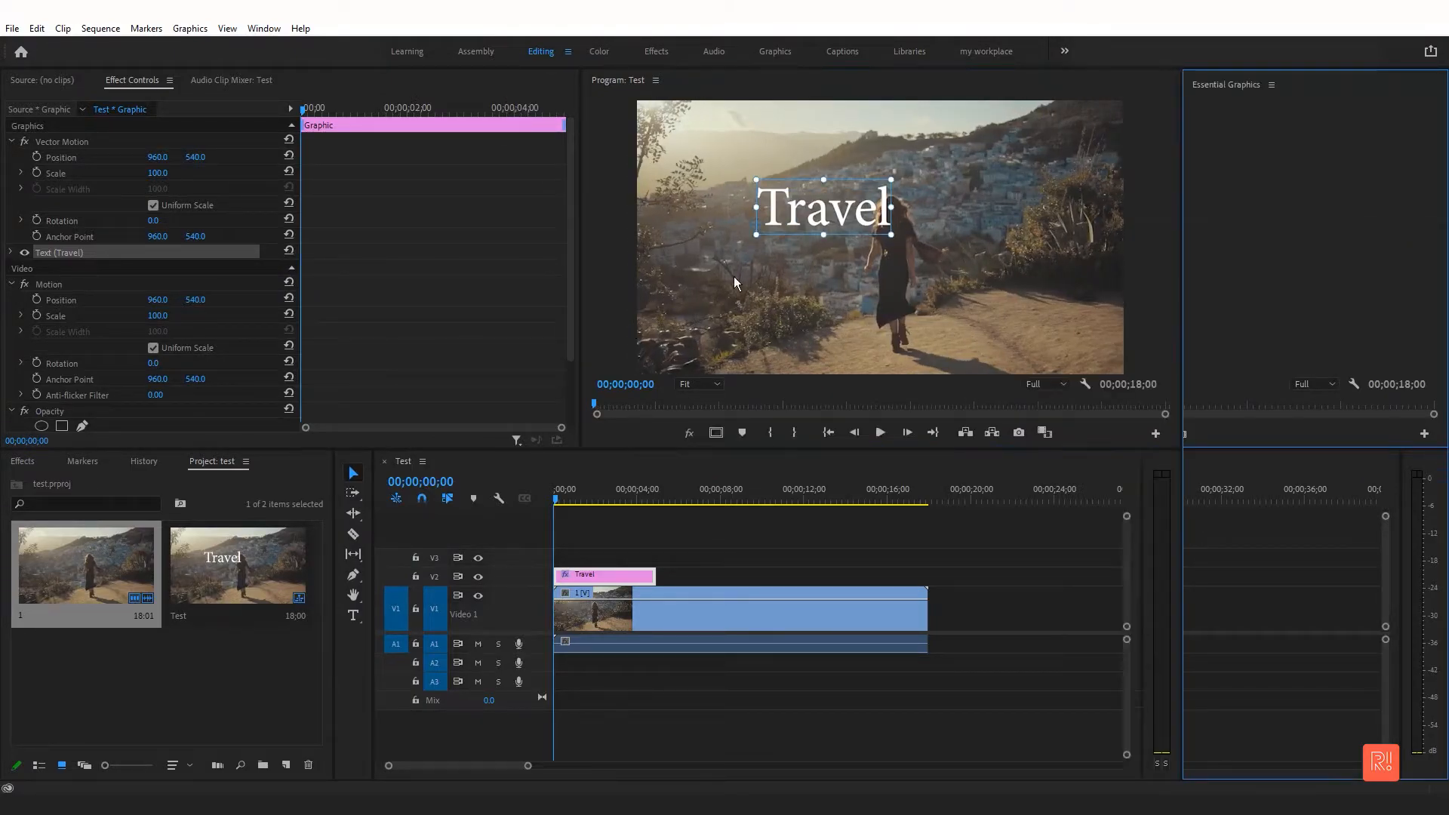
pyautogui.click(1247, 116)
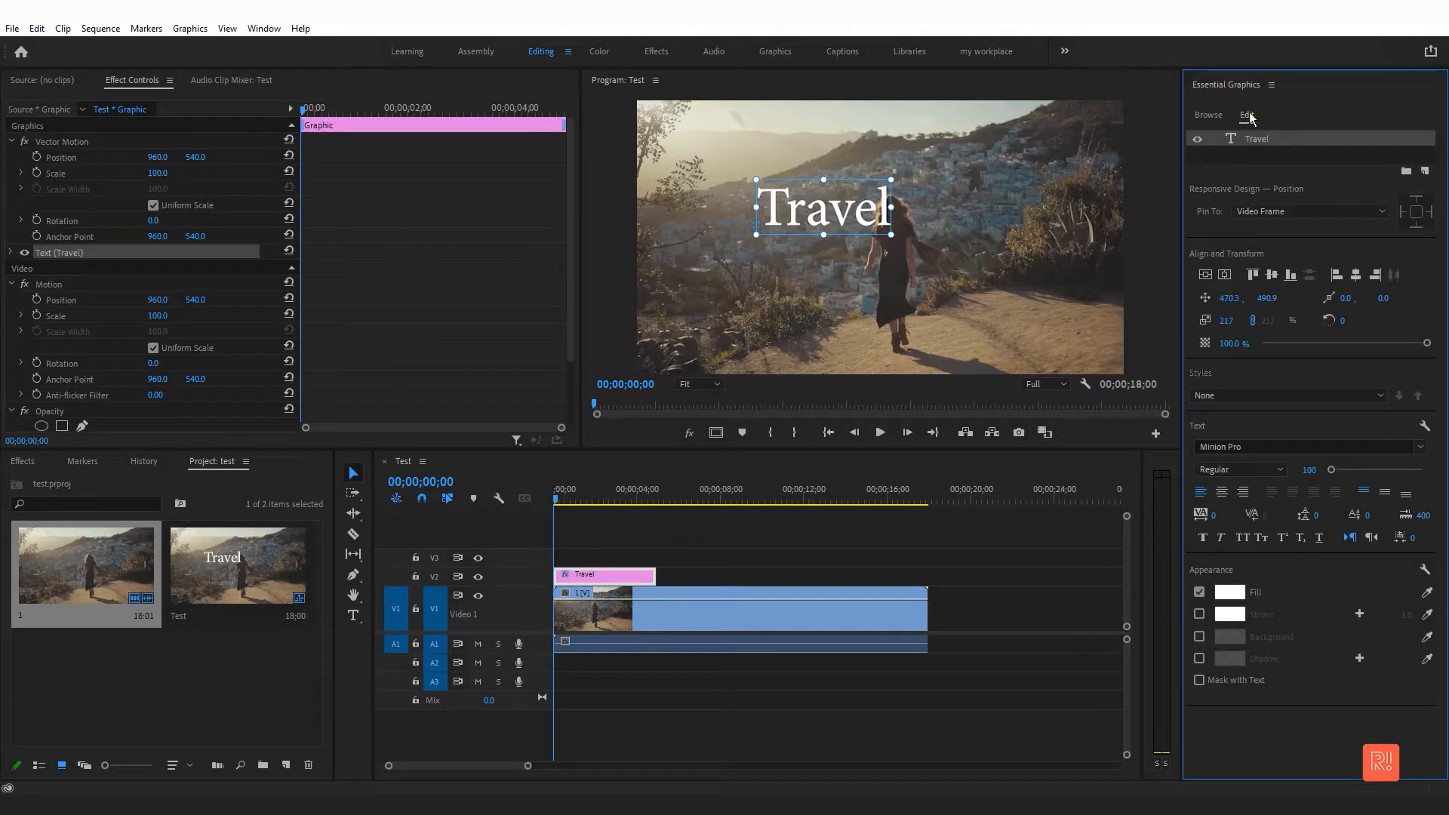
pyautogui.click(1205, 275)
pyautogui.click(1205, 275)
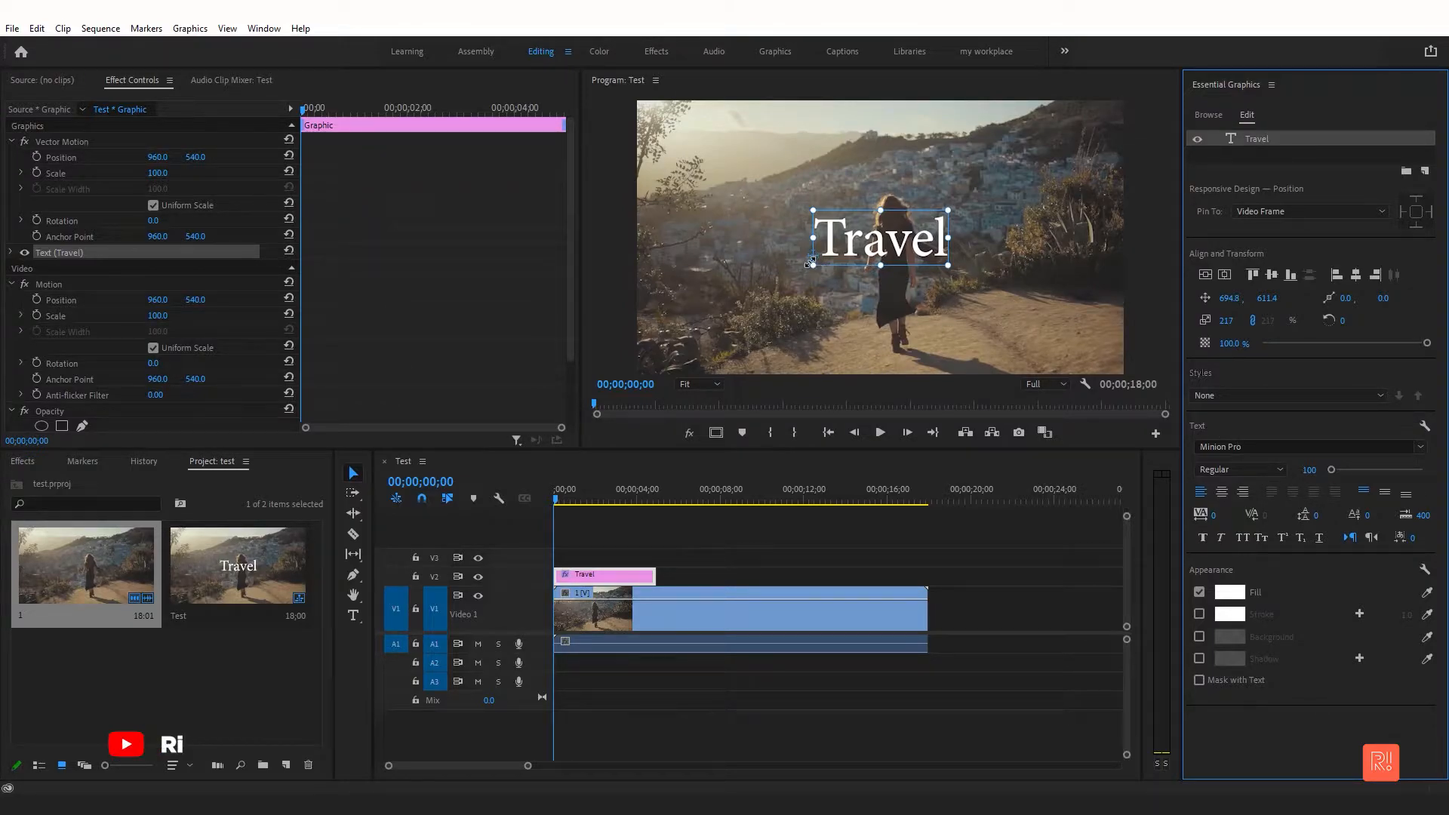
pyautogui.moveTo(815, 261); pyautogui.dragTo(879, 245)
pyautogui.hotkey('ctrl', 'z')
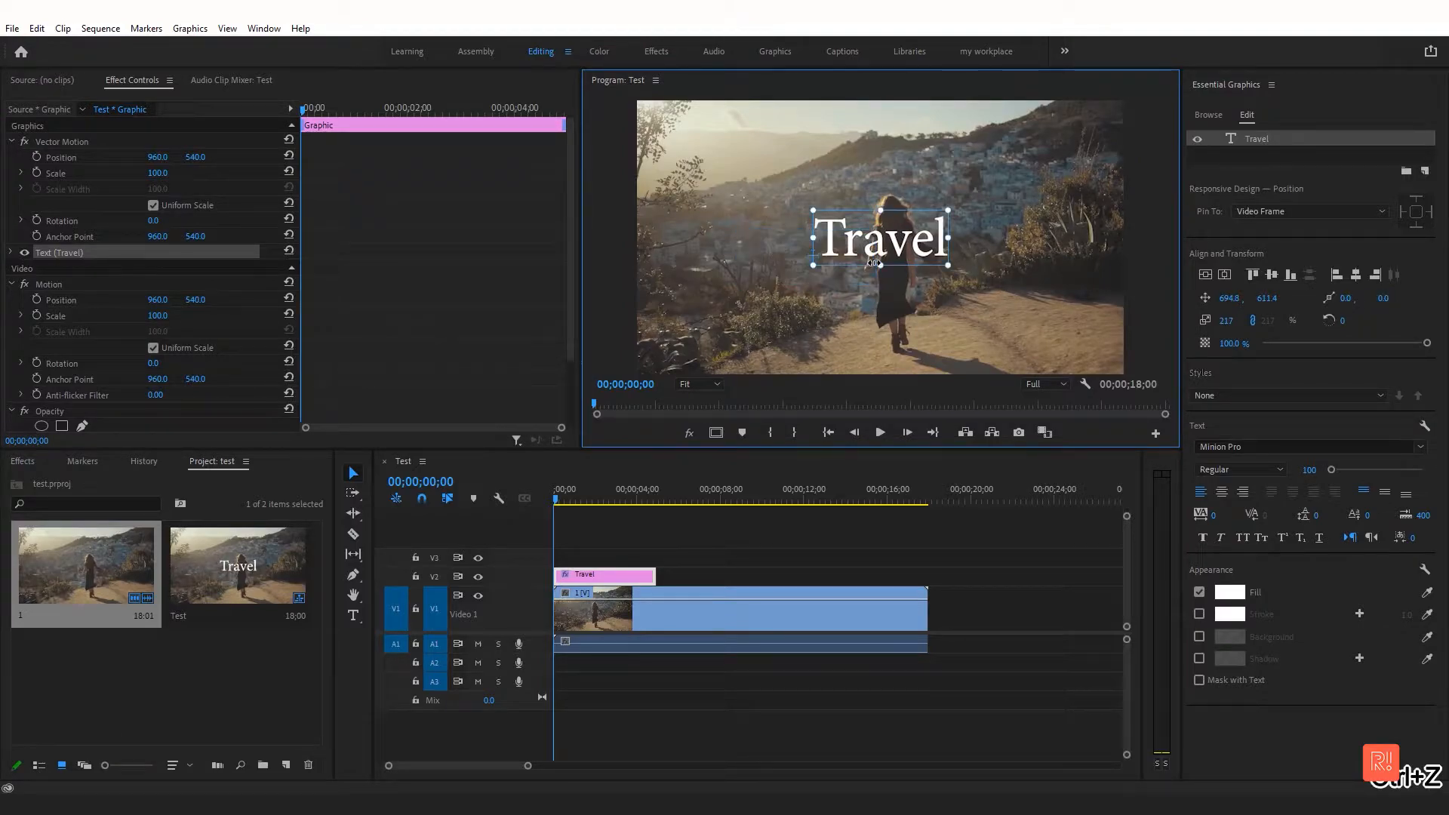
# Increase the Travel text's font size to 153 and shift the word back toward the middle of the frame.
pyautogui.moveTo(1309, 469); pyautogui.dragTo(1345, 469)
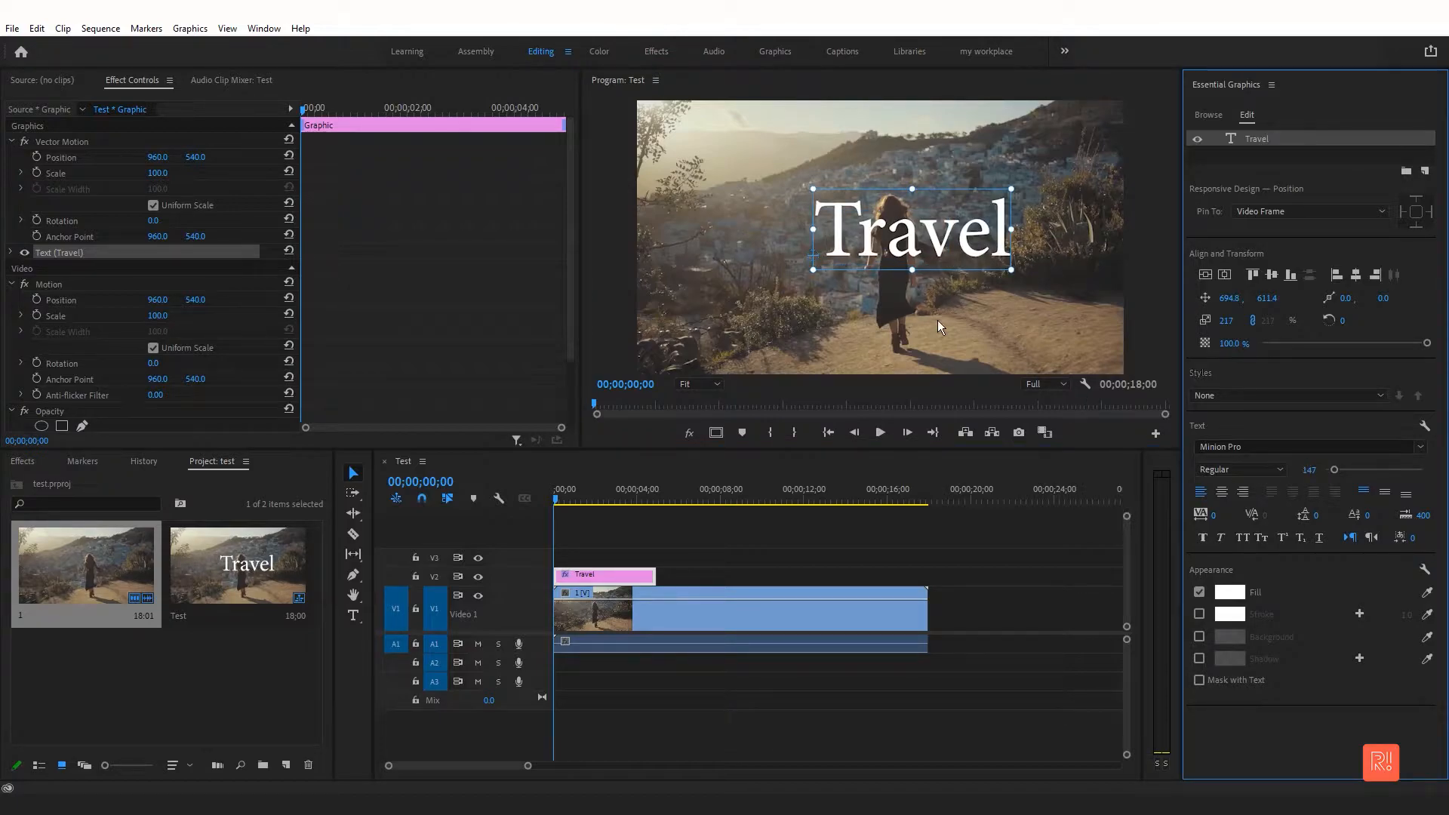
pyautogui.moveTo(890, 246); pyautogui.dragTo(856, 253)
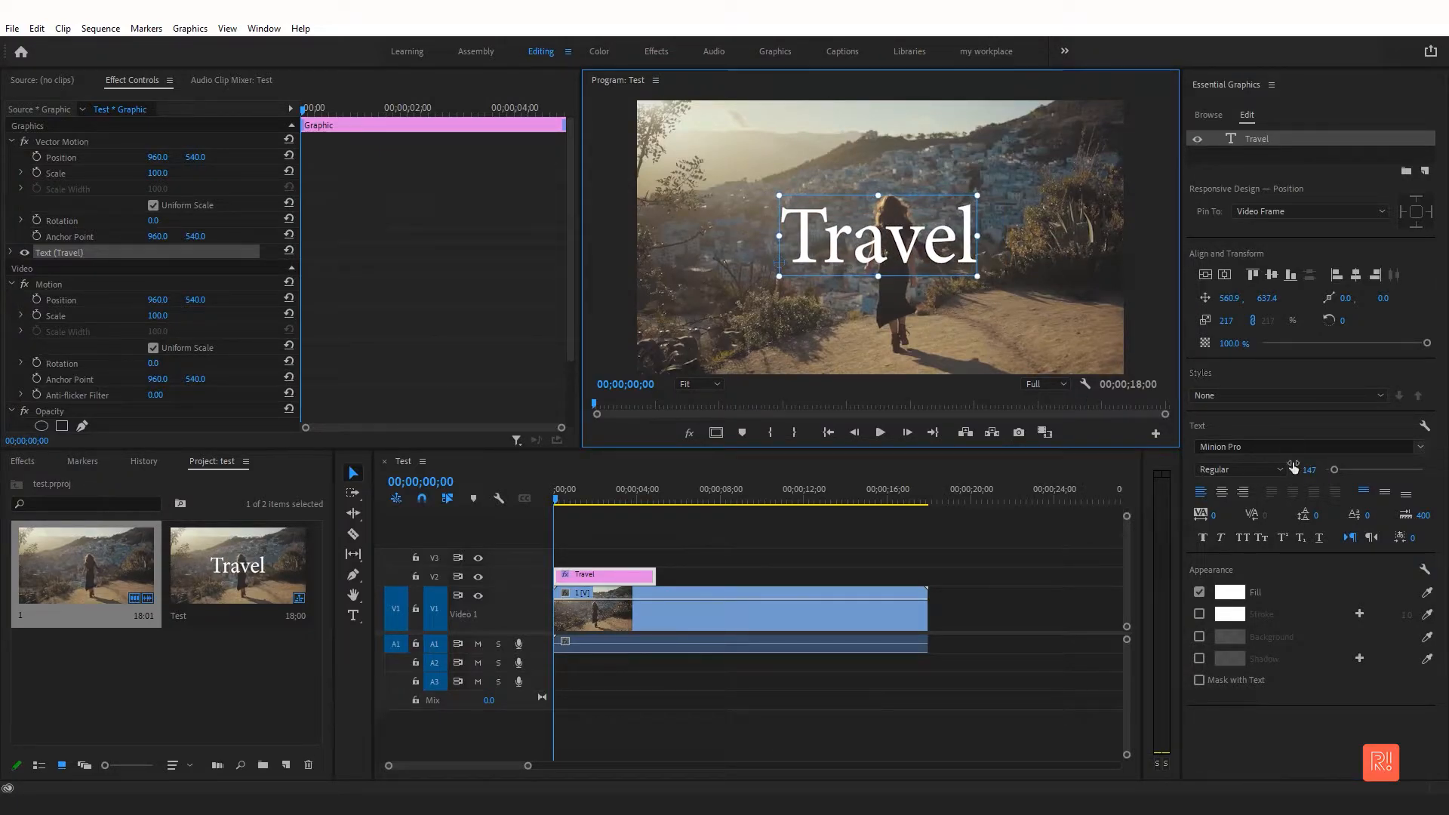
pyautogui.moveTo(1310, 469); pyautogui.dragTo(1316, 470)
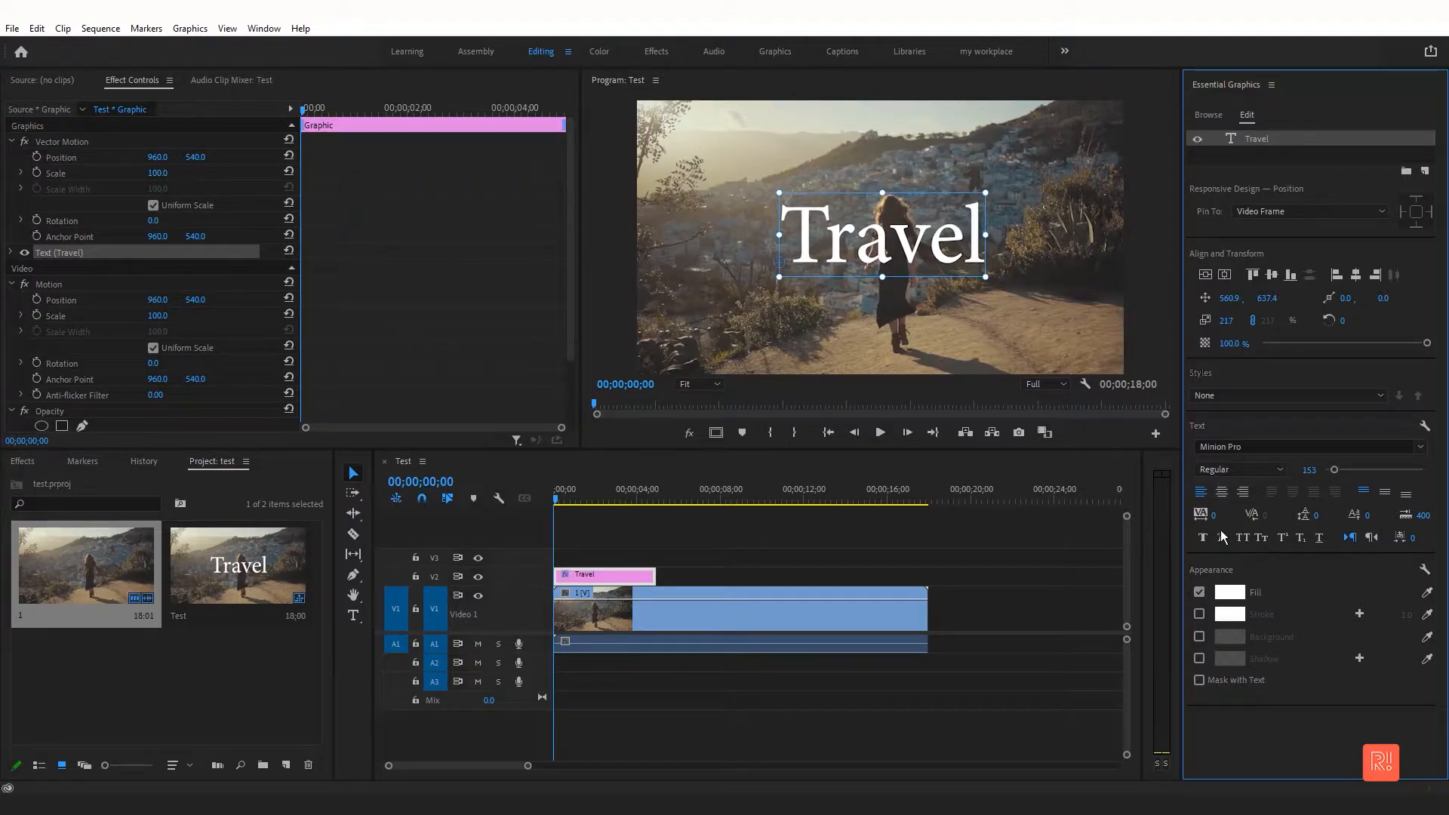
# Format the Travel text in all caps with the Bold font style.
pyautogui.click(1245, 537)
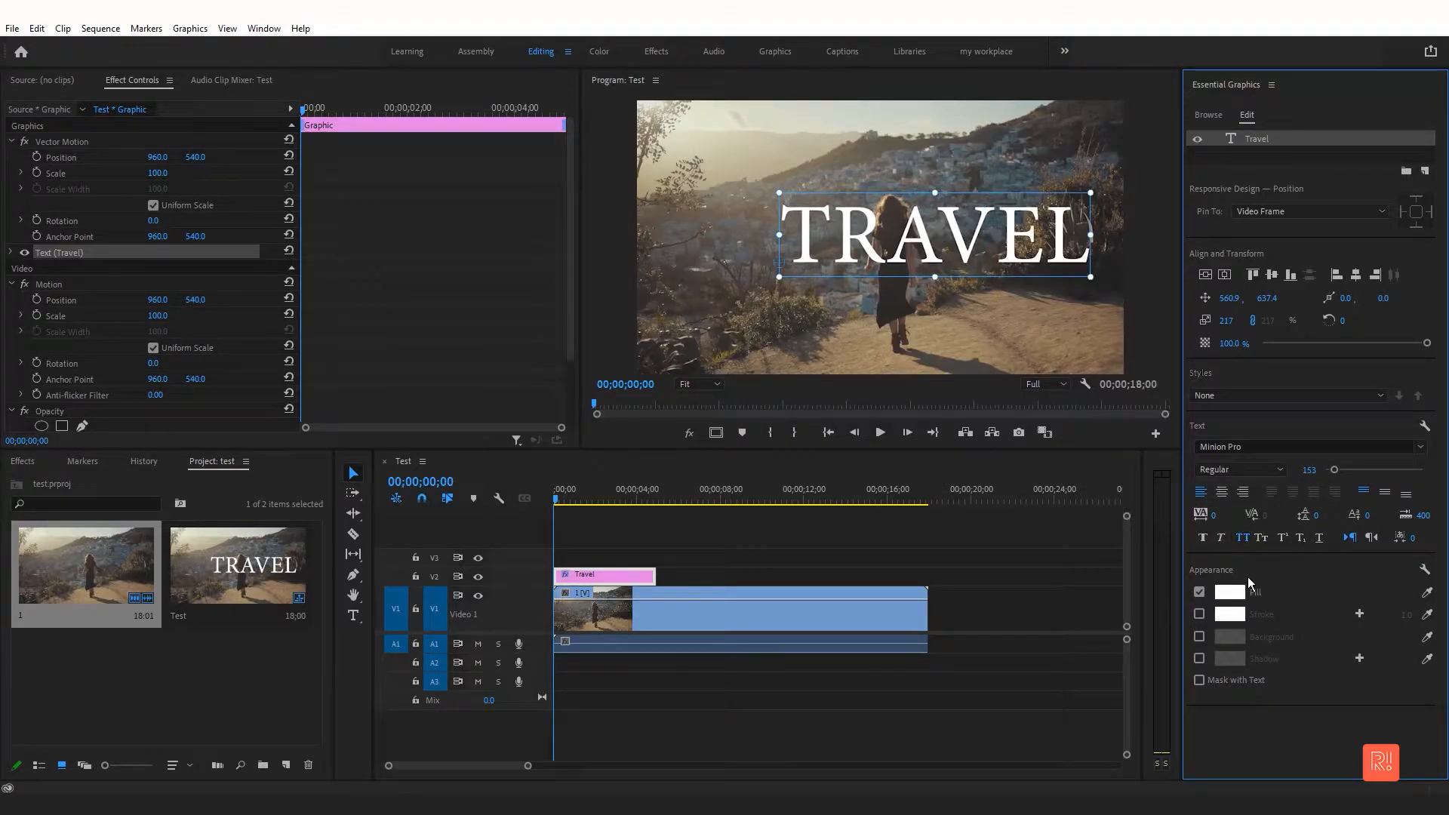
pyautogui.click(1251, 469)
pyautogui.click(1236, 620)
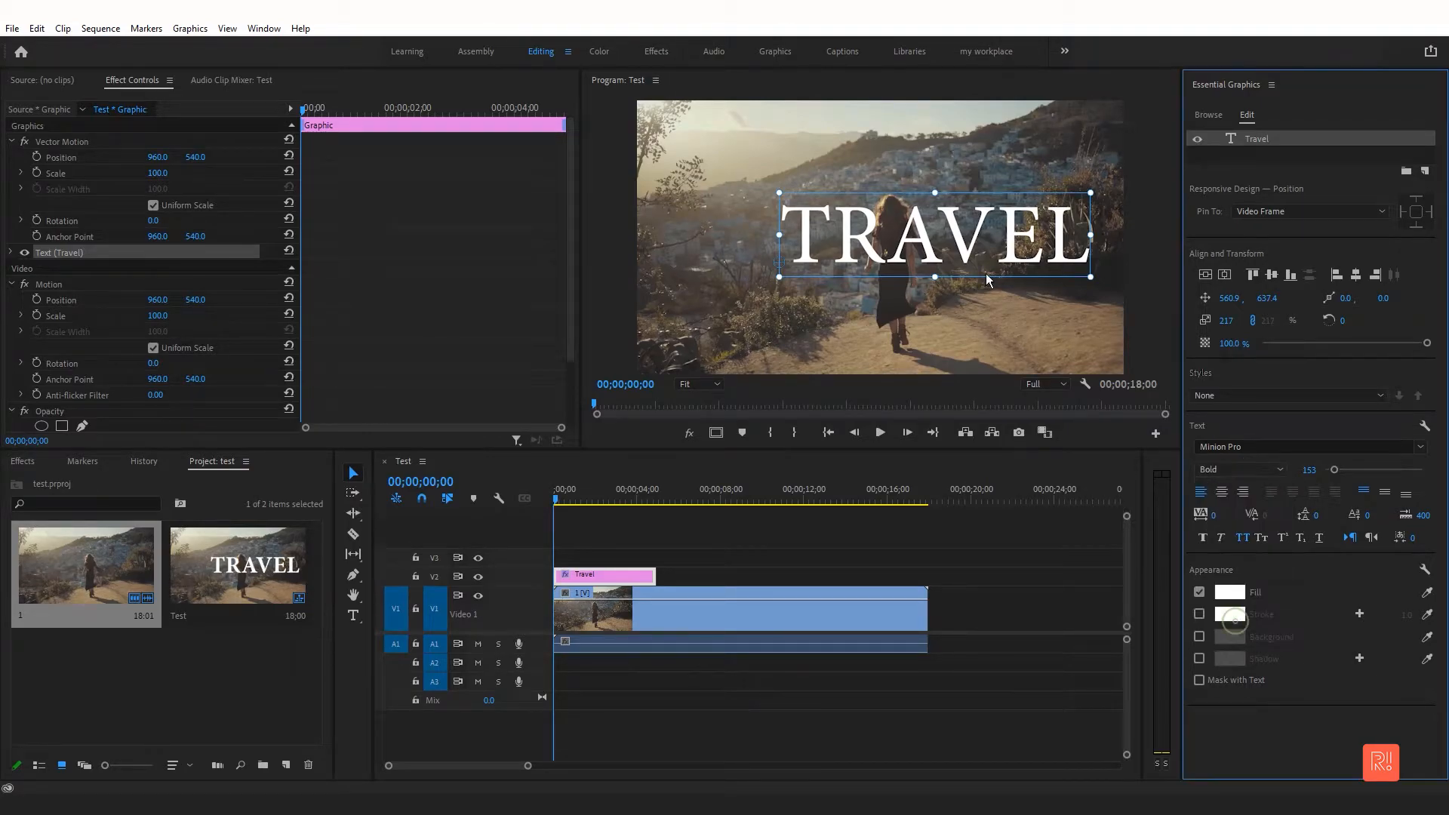
# Center-align the TRAVEL text and center it horizontally and vertically in the frame.
pyautogui.moveTo(987, 254); pyautogui.dragTo(929, 260)
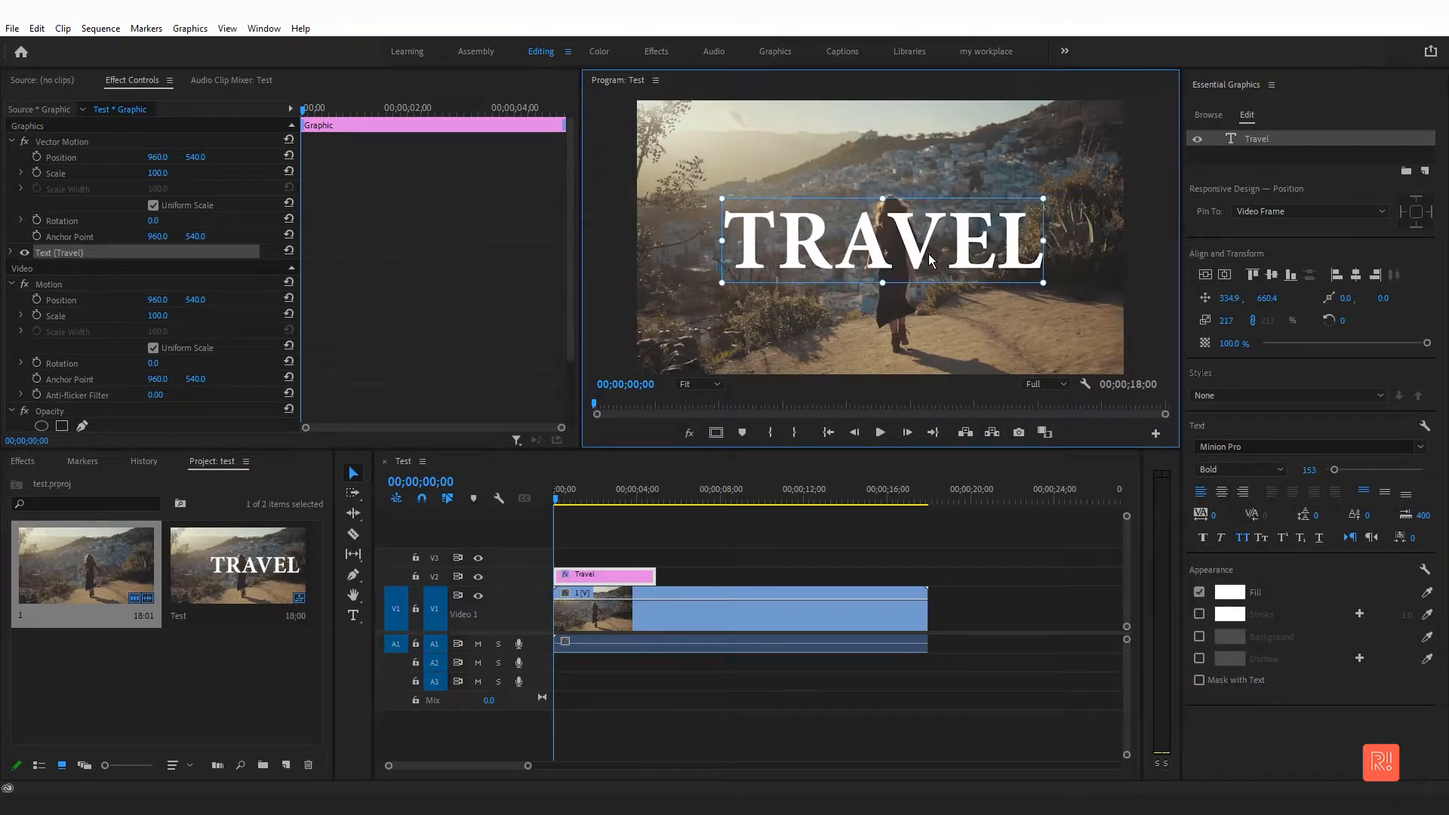
pyautogui.click(1206, 275)
pyautogui.click(1229, 279)
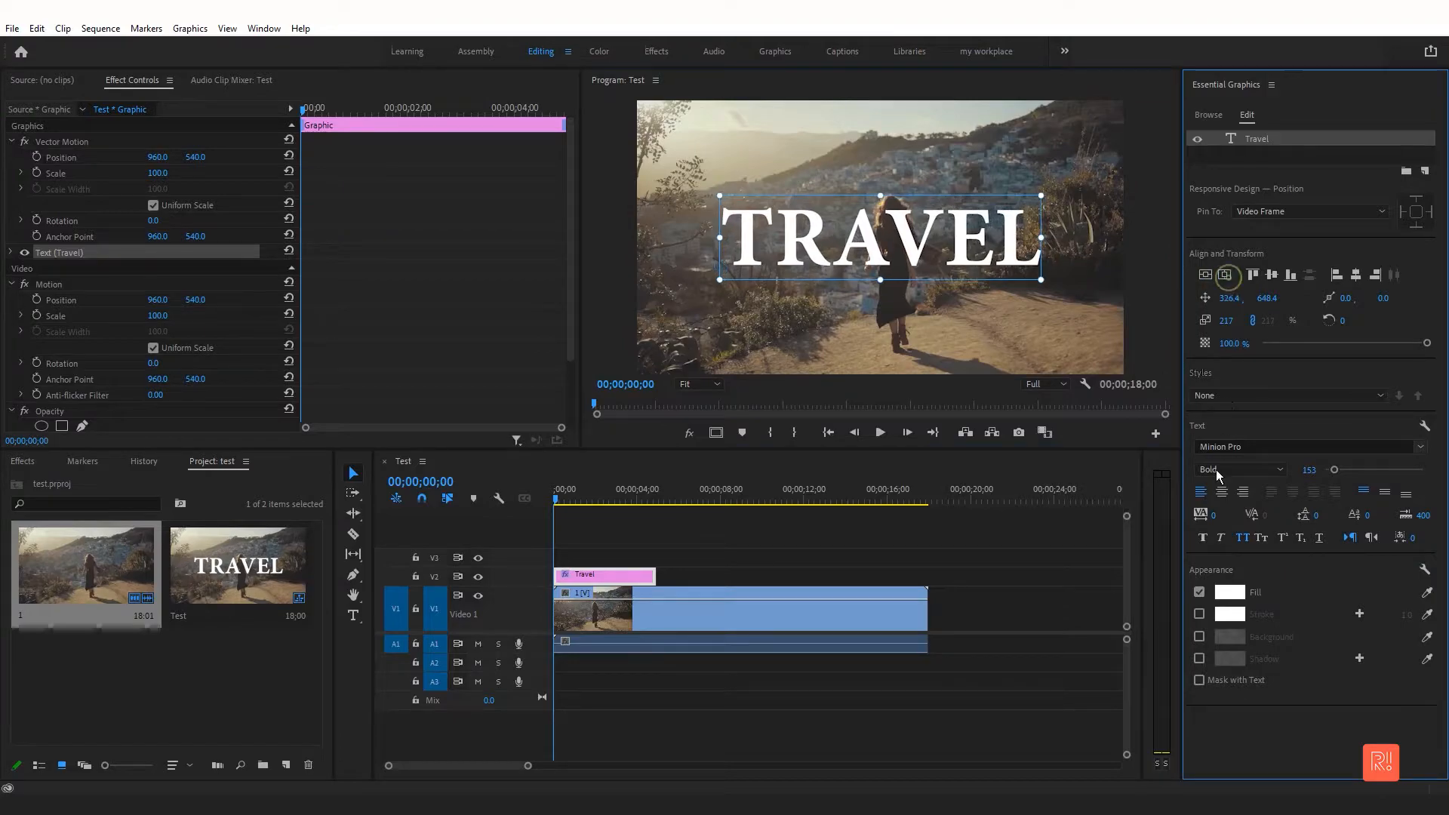
pyautogui.click(1222, 491)
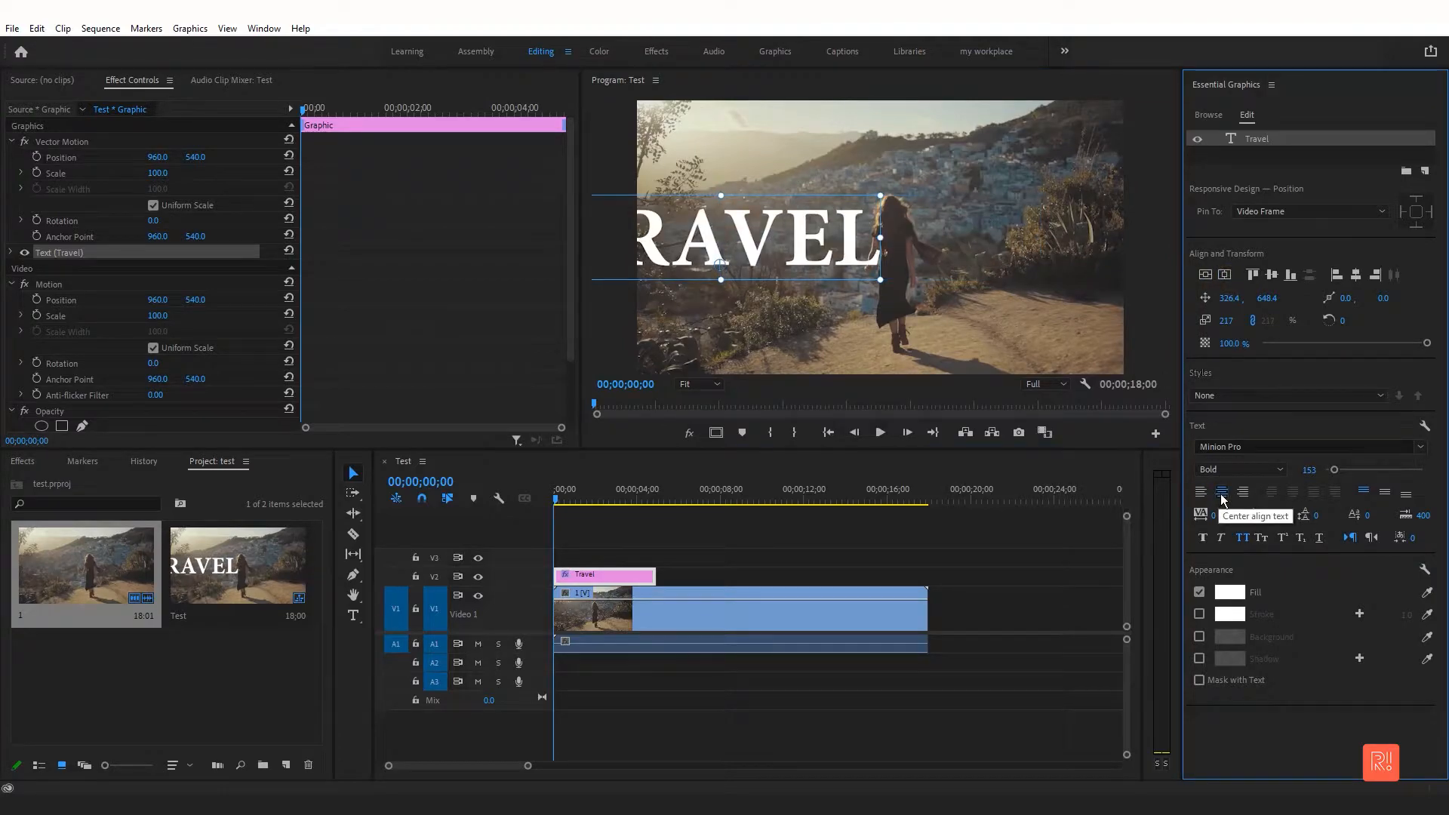
pyautogui.click(1225, 275)
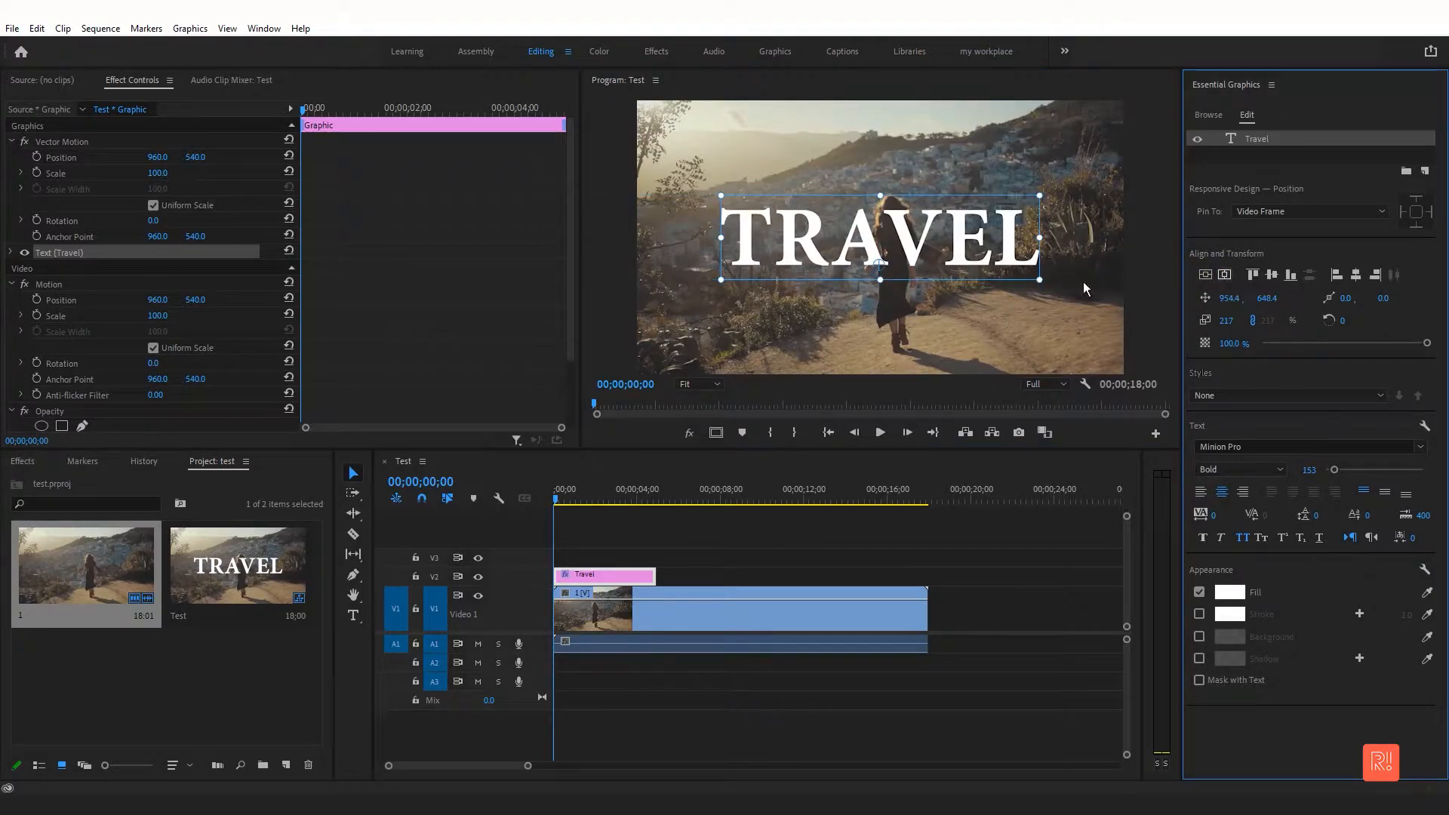
# Move the TRAVEL text's anchor point to about the middle of the word and keep the playhead at the sequence start.
pyautogui.moveTo(876, 271); pyautogui.dragTo(943, 256)
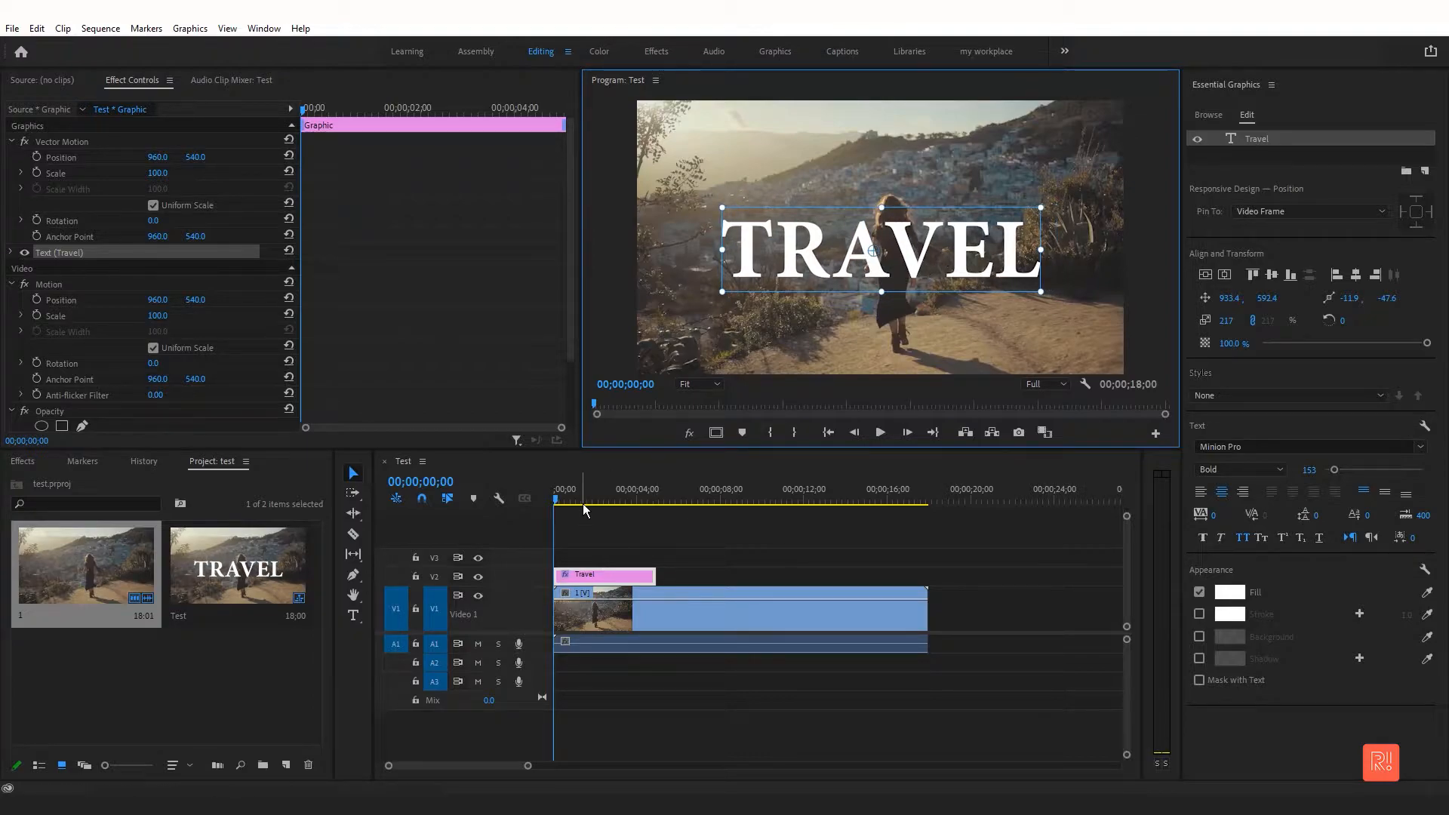
pyautogui.click(556, 494)
pyautogui.moveTo(555, 493)
pyautogui.mouseDown()
pyautogui.moveTo(641, 493)
pyautogui.moveTo(545, 488)
pyautogui.mouseUp()
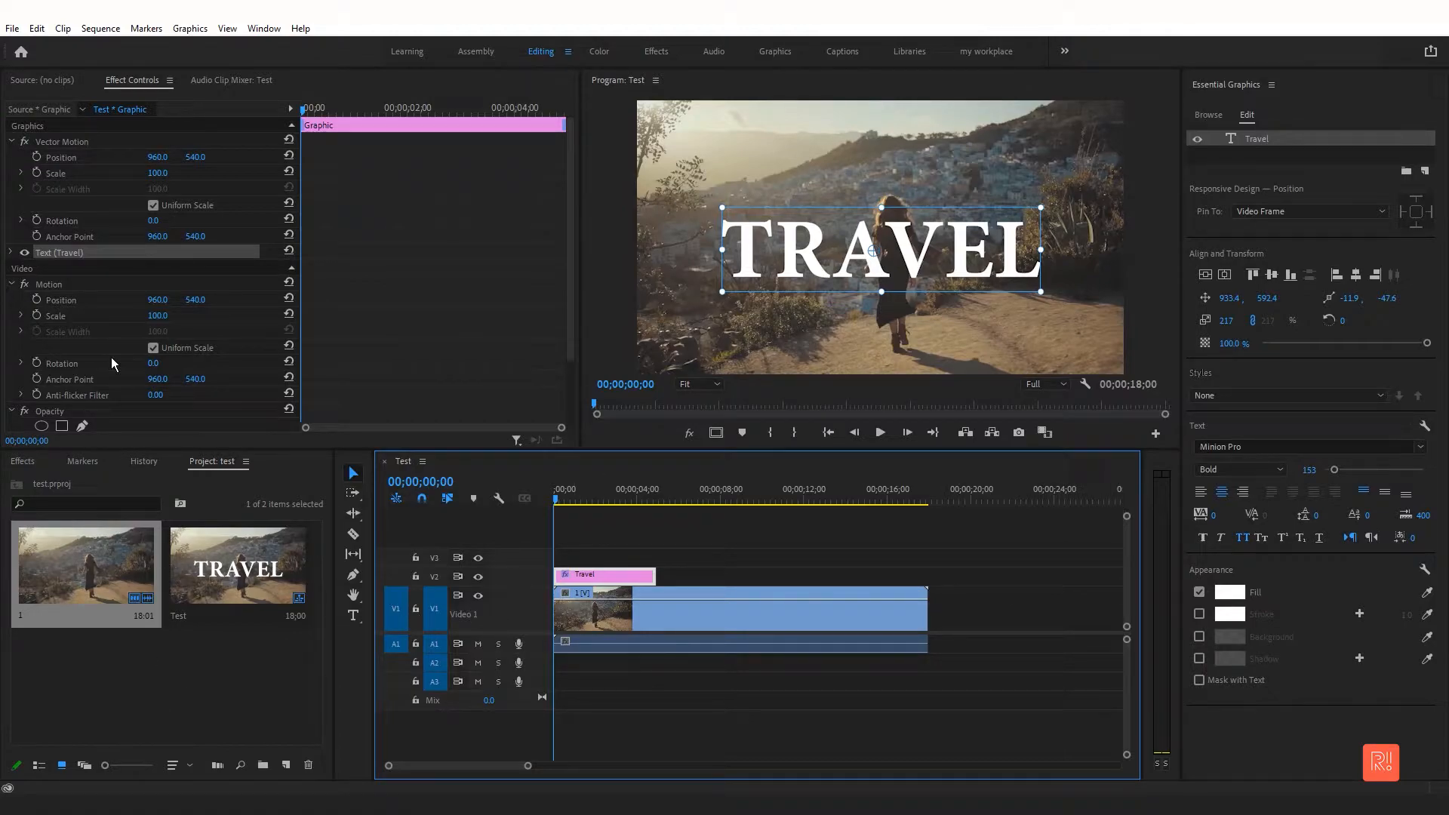
pyautogui.scroll(-3, 419, 341)
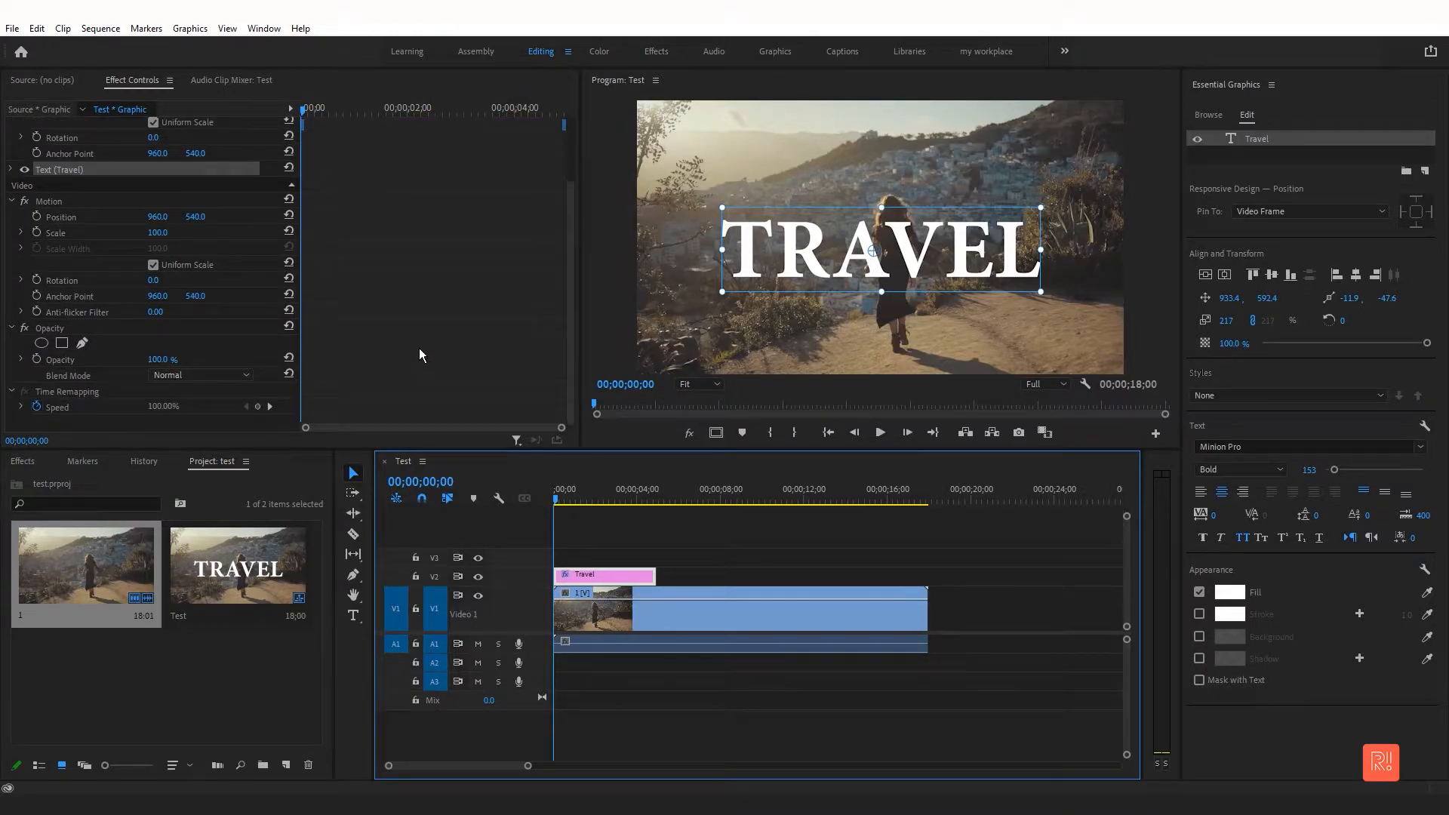
pyautogui.scroll(3, 411, 353)
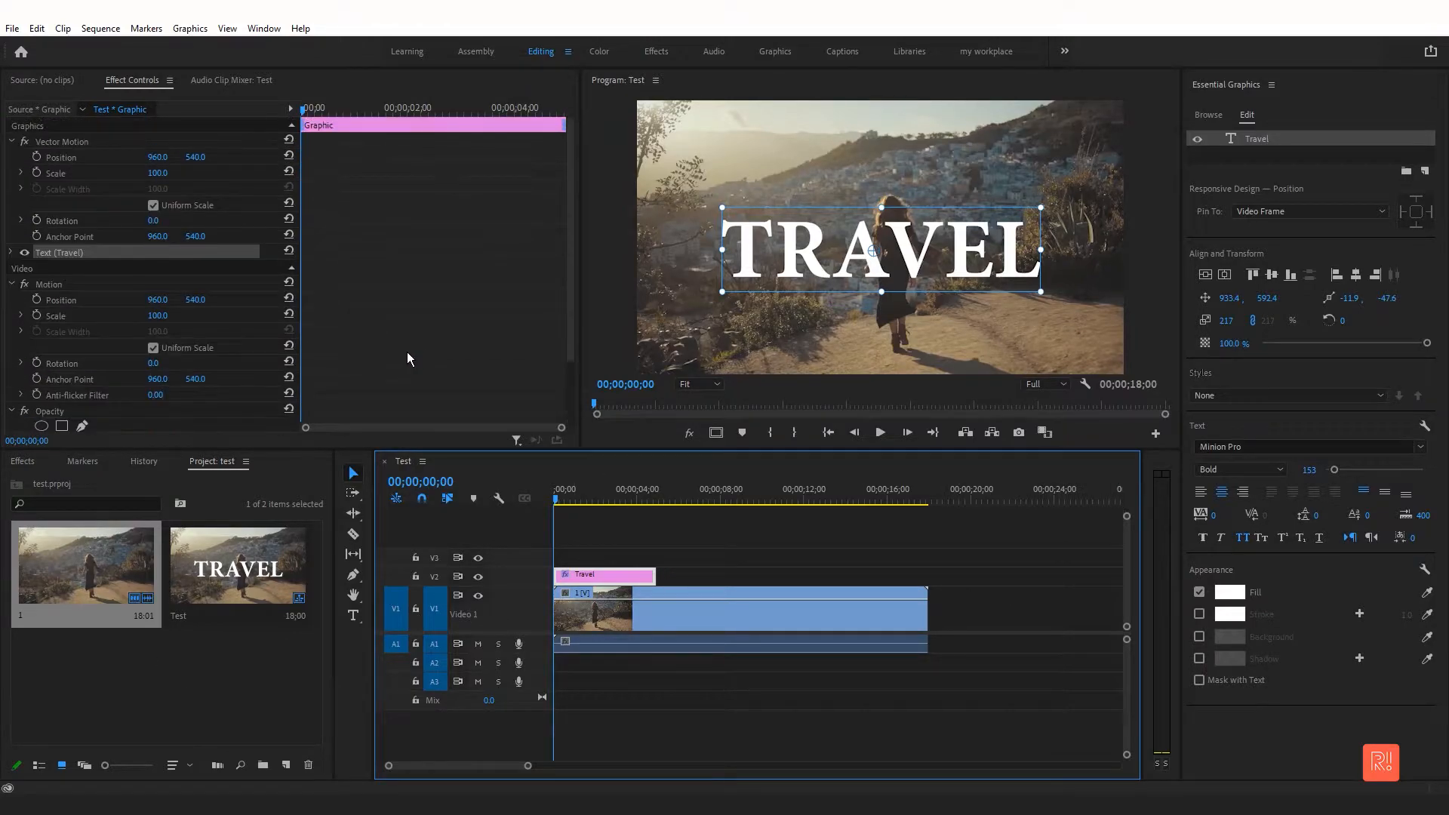
# Find the Track Matte Key effect by searching for "track" and apply it to the video clip on V1.
pyautogui.click(35, 461)
pyautogui.click(88, 479)
pyautogui.write('track')
pyautogui.click(98, 590)
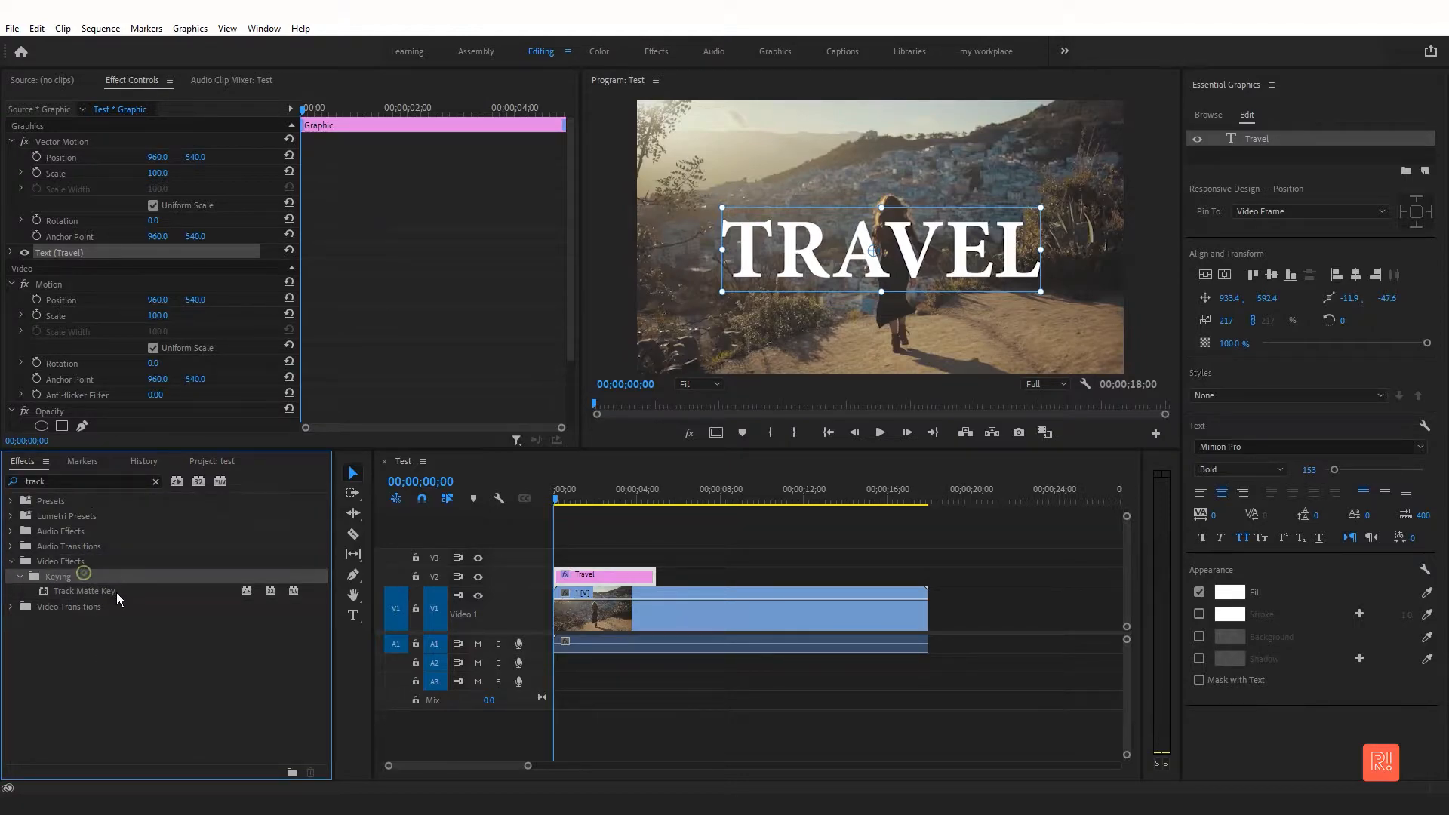
pyautogui.moveTo(93, 587); pyautogui.dragTo(638, 621)
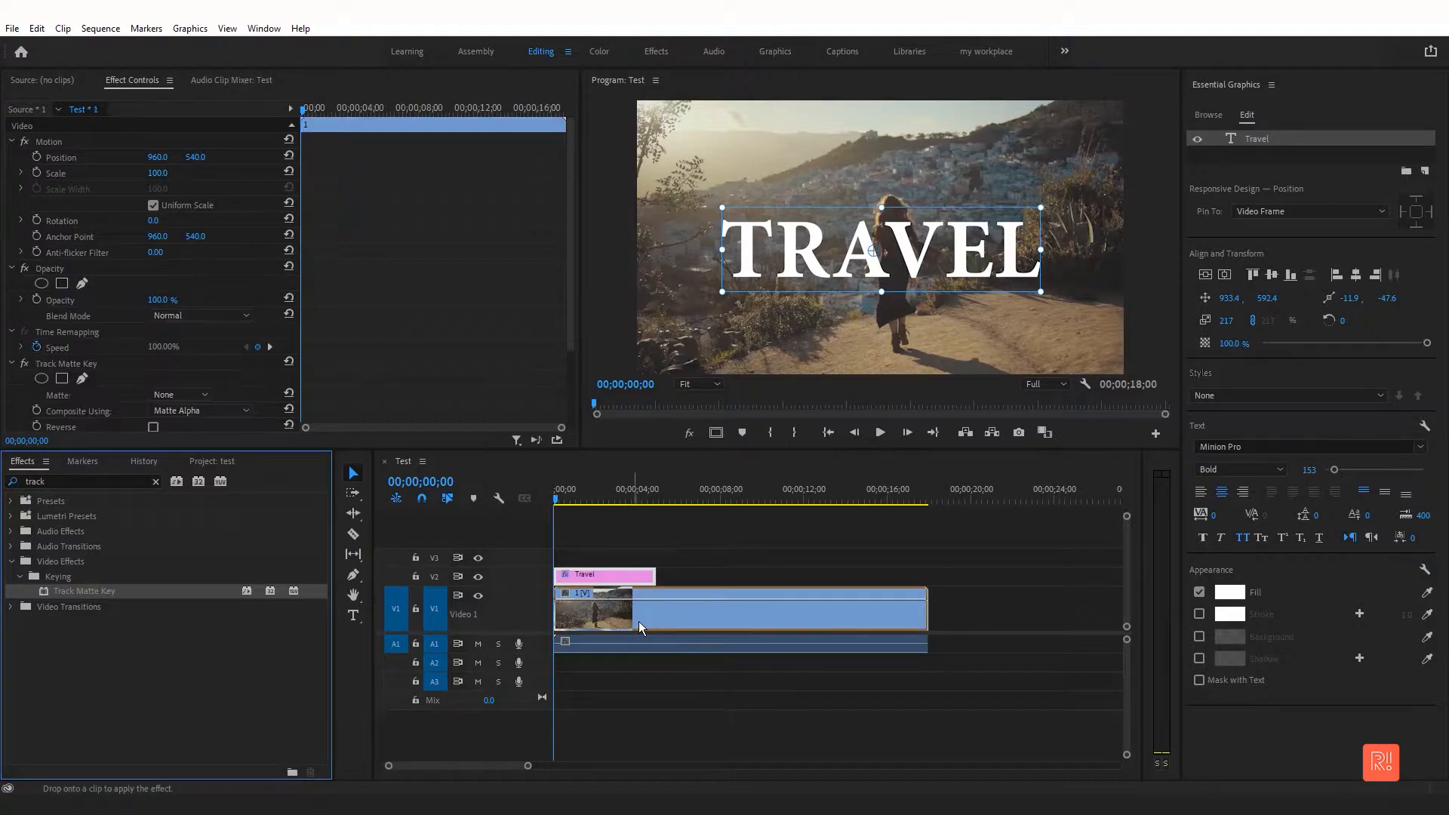
# Set the Track Matte Key's matte to Video 2, composited using Matte Alpha.
pyautogui.scroll(-3, 424, 321)
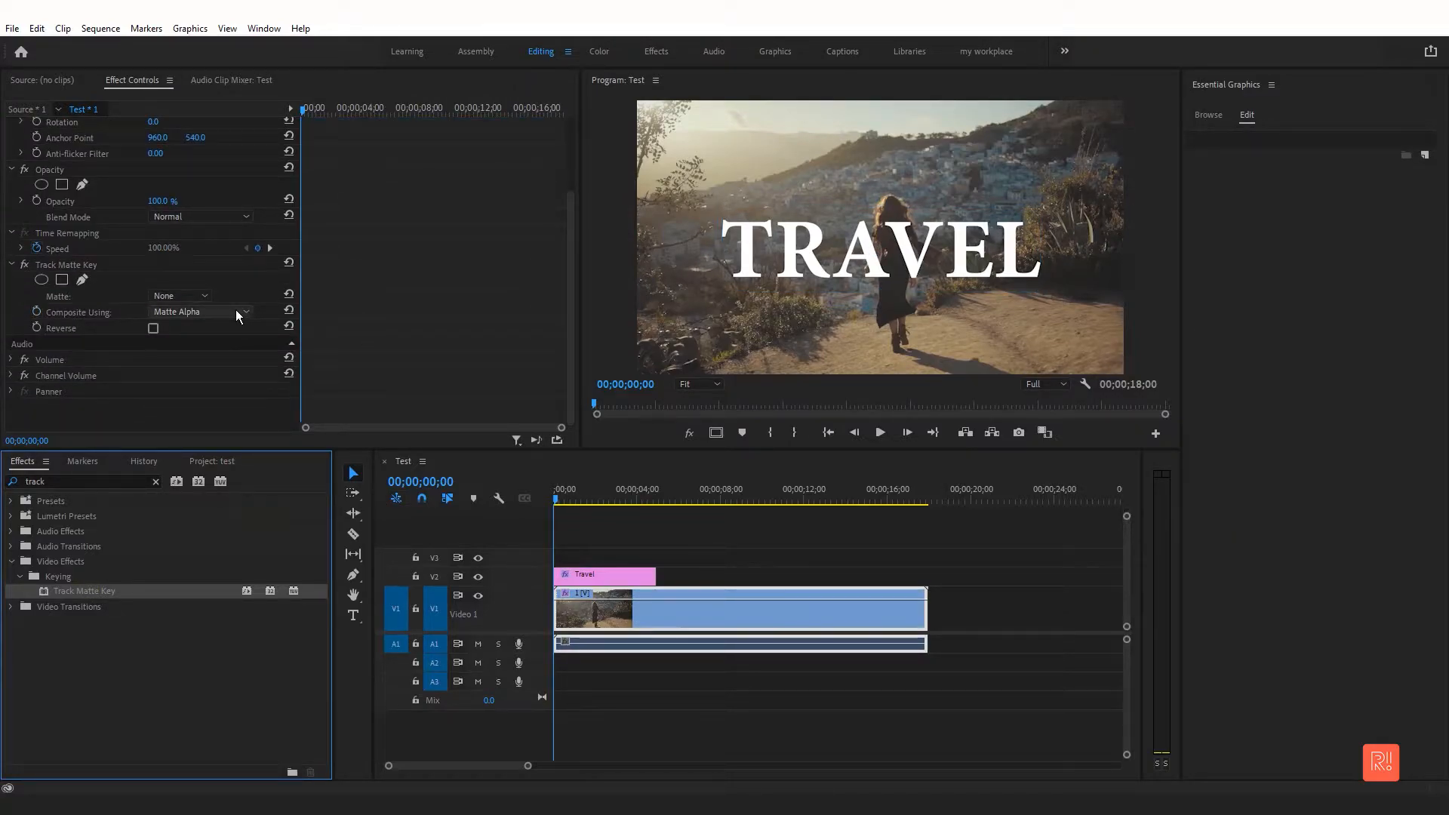
pyautogui.click(198, 296)
pyautogui.click(195, 345)
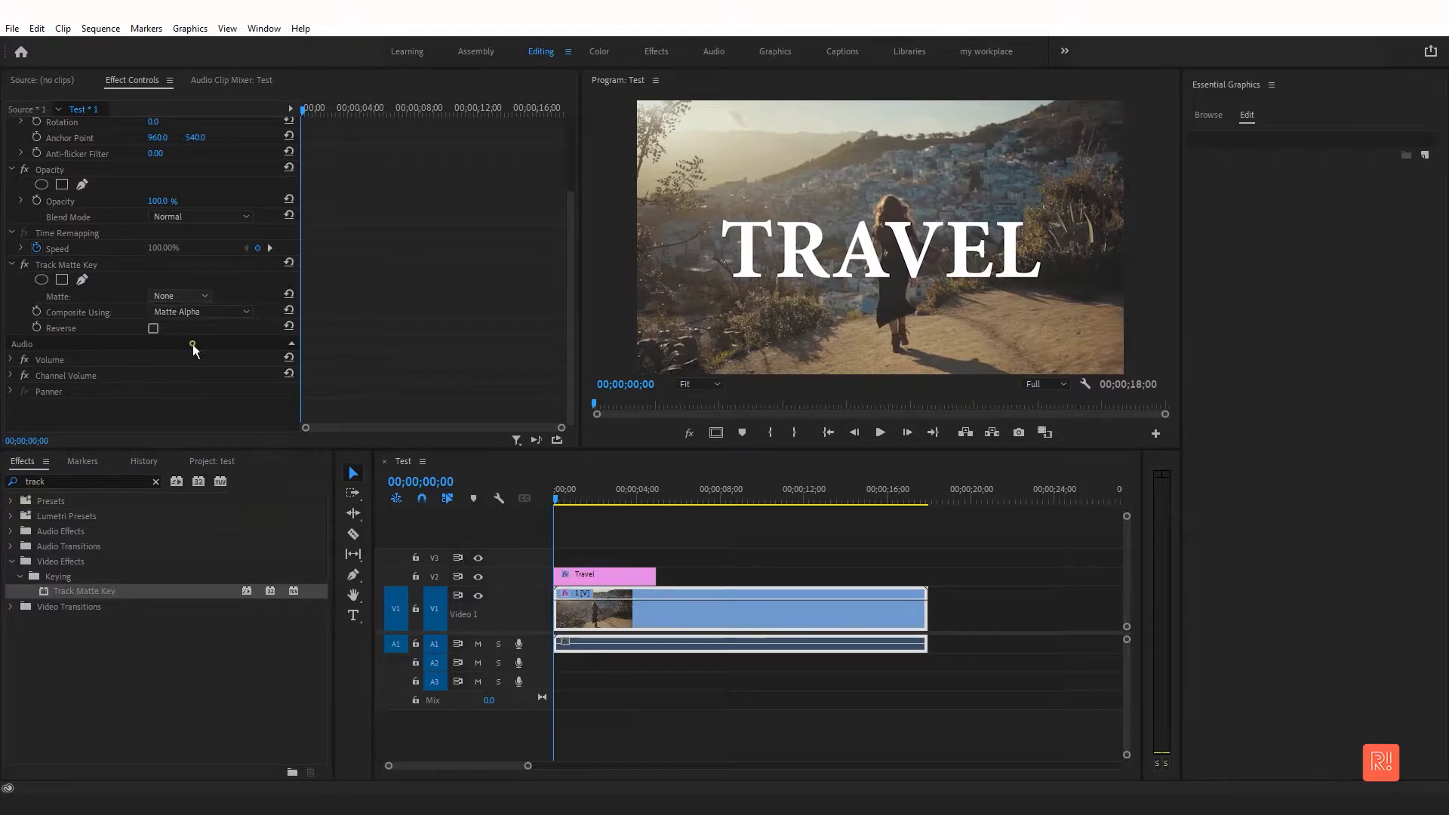
pyautogui.click(215, 313)
pyautogui.click(218, 340)
pyautogui.click(225, 314)
pyautogui.click(225, 325)
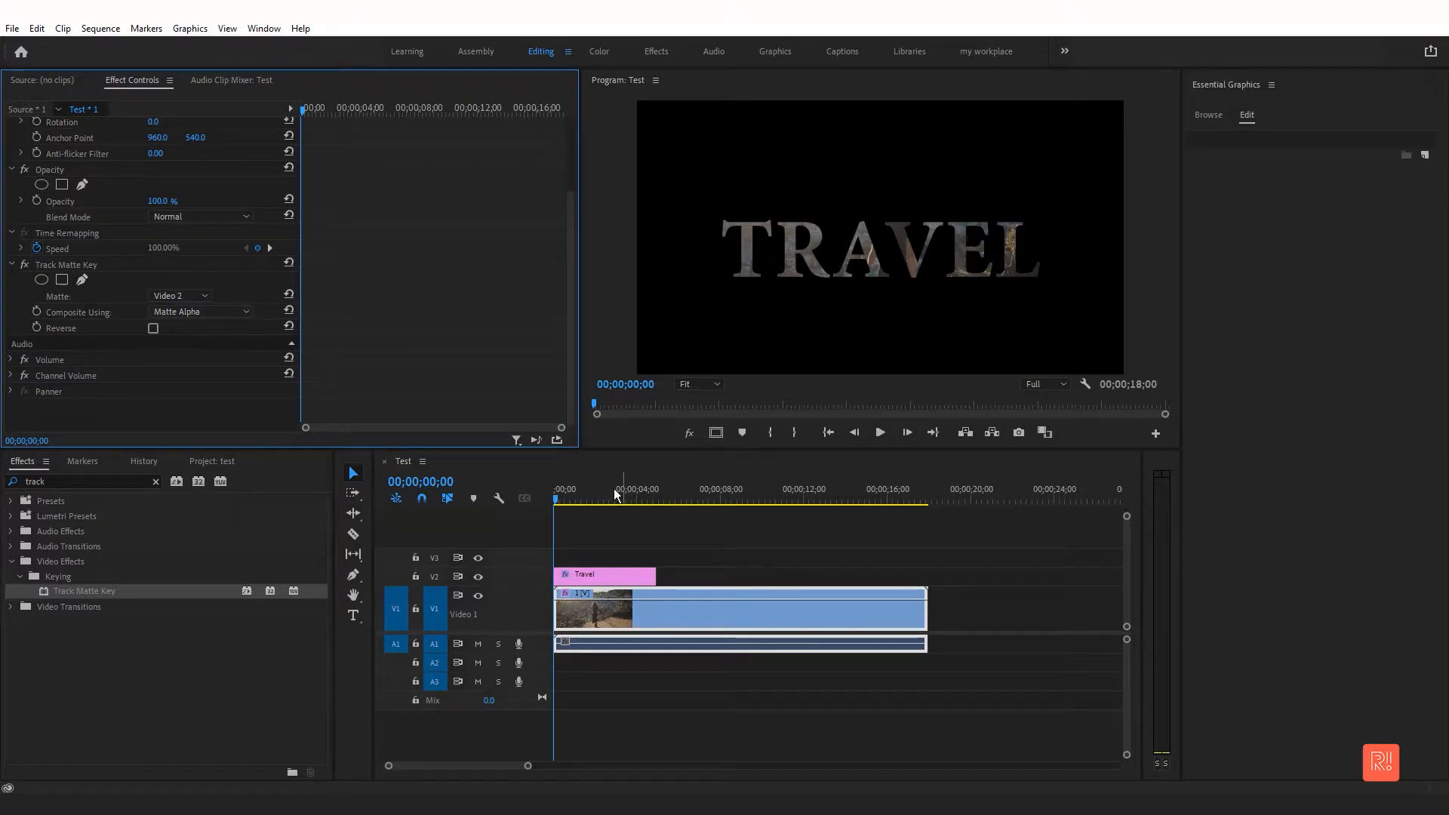
# At the sequence start, keyframe the Travel graphic's Vector Motion with scale 5566 and position 4068, 150 so the footage nearly fills the frame.
pyautogui.moveTo(551, 497)
pyautogui.mouseDown()
pyautogui.moveTo(603, 500)
pyautogui.moveTo(552, 503)
pyautogui.mouseUp()
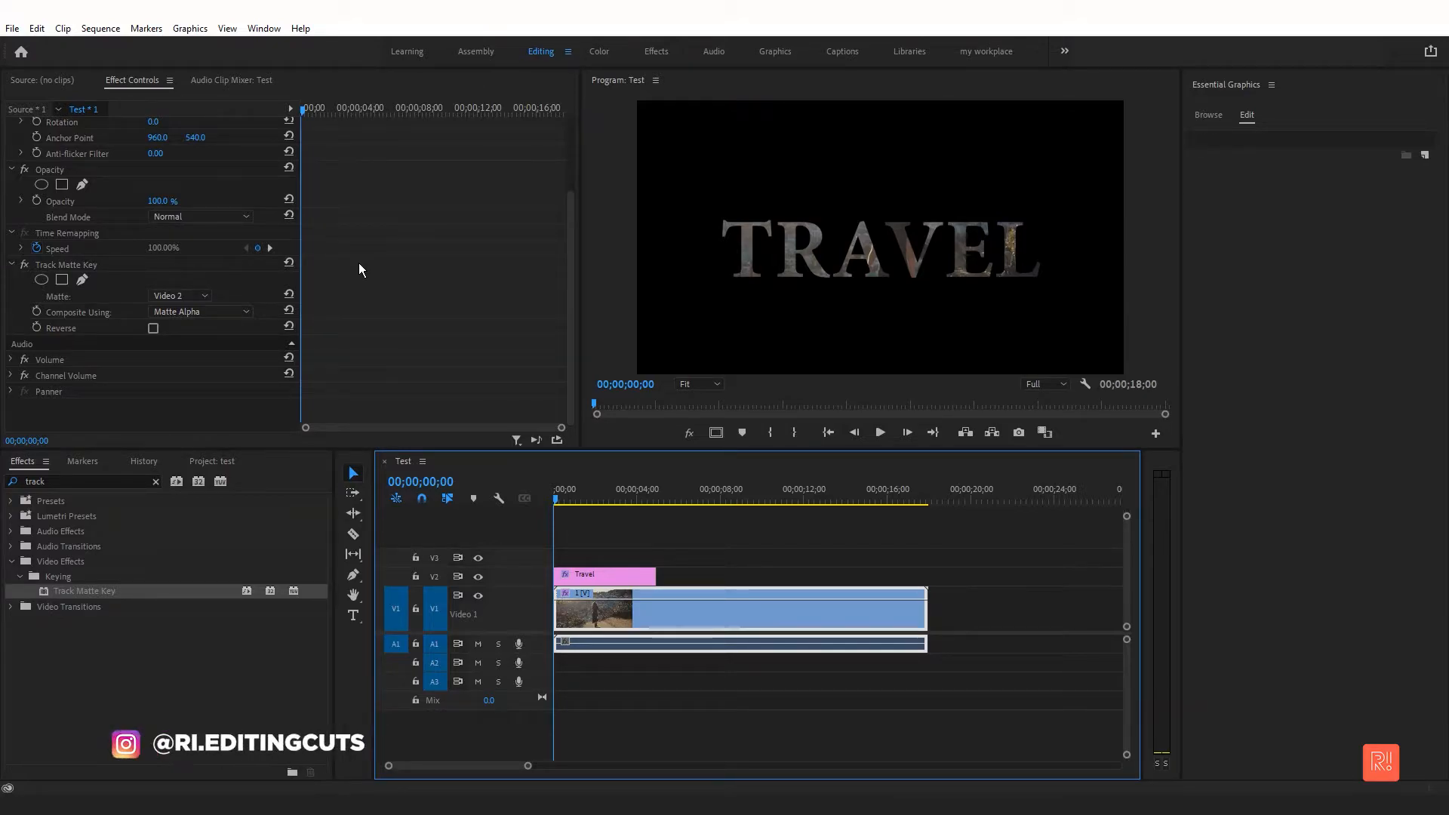
pyautogui.scroll(3, 386, 255)
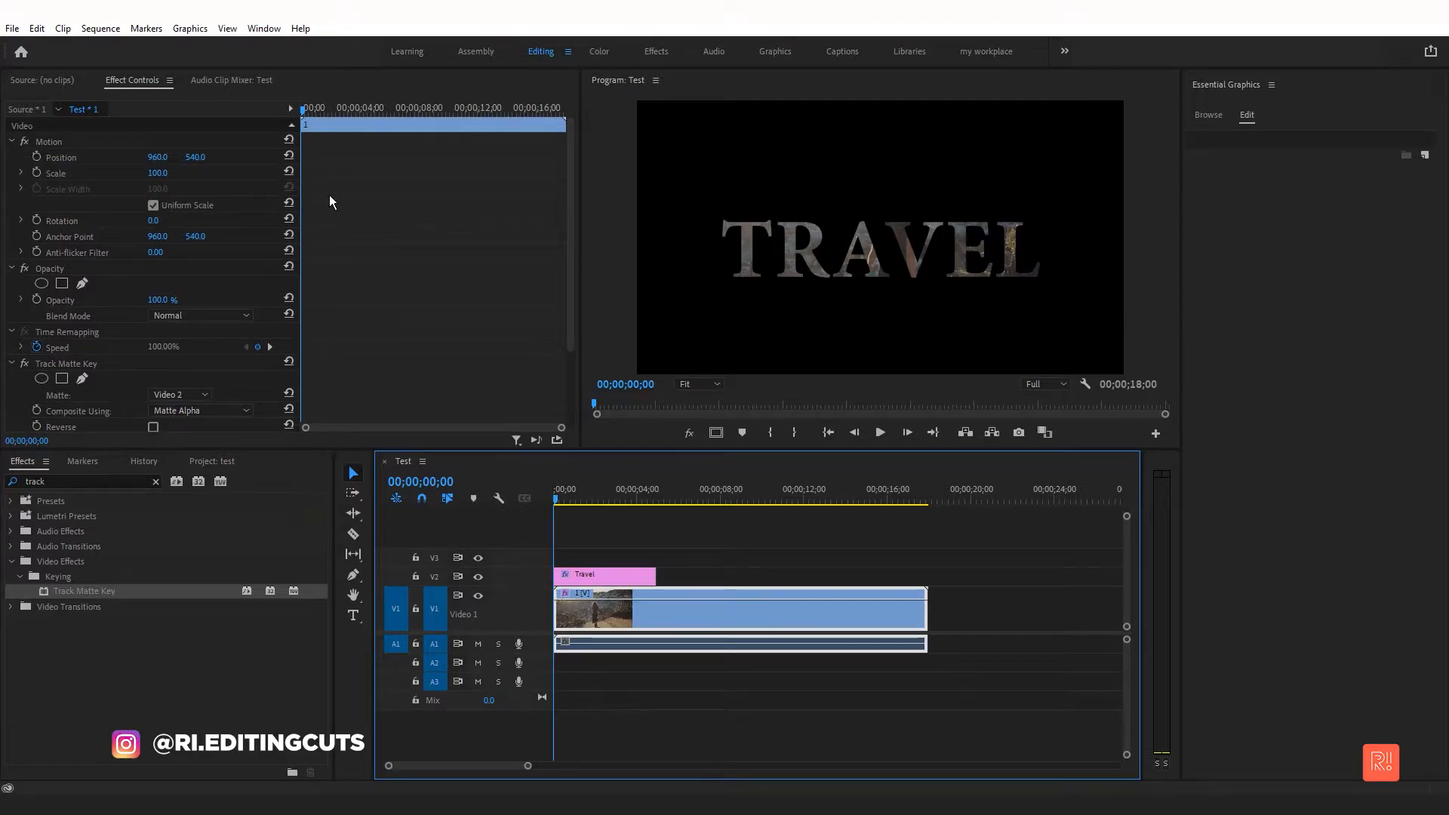
pyautogui.click(615, 574)
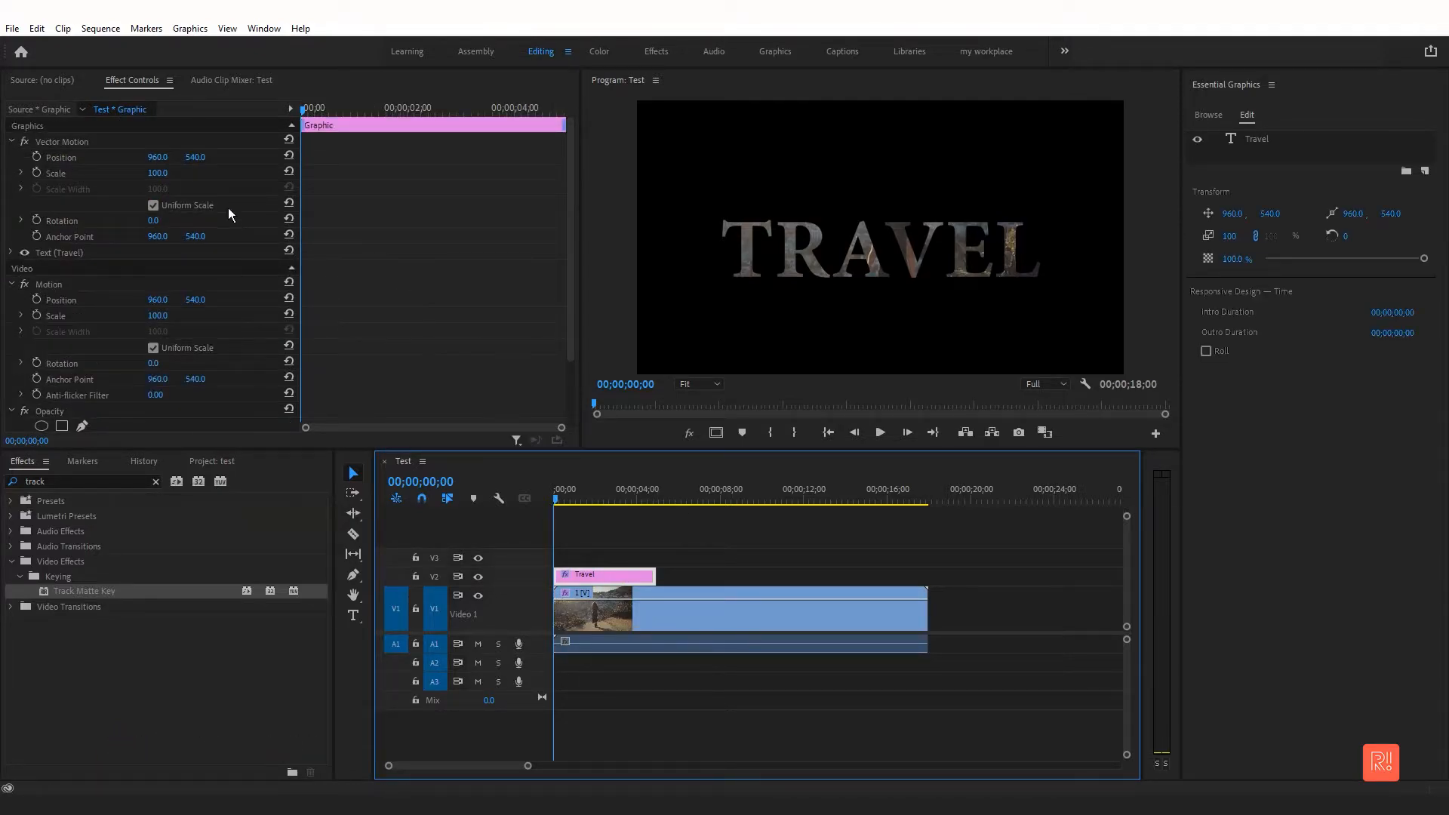
pyautogui.click(36, 173)
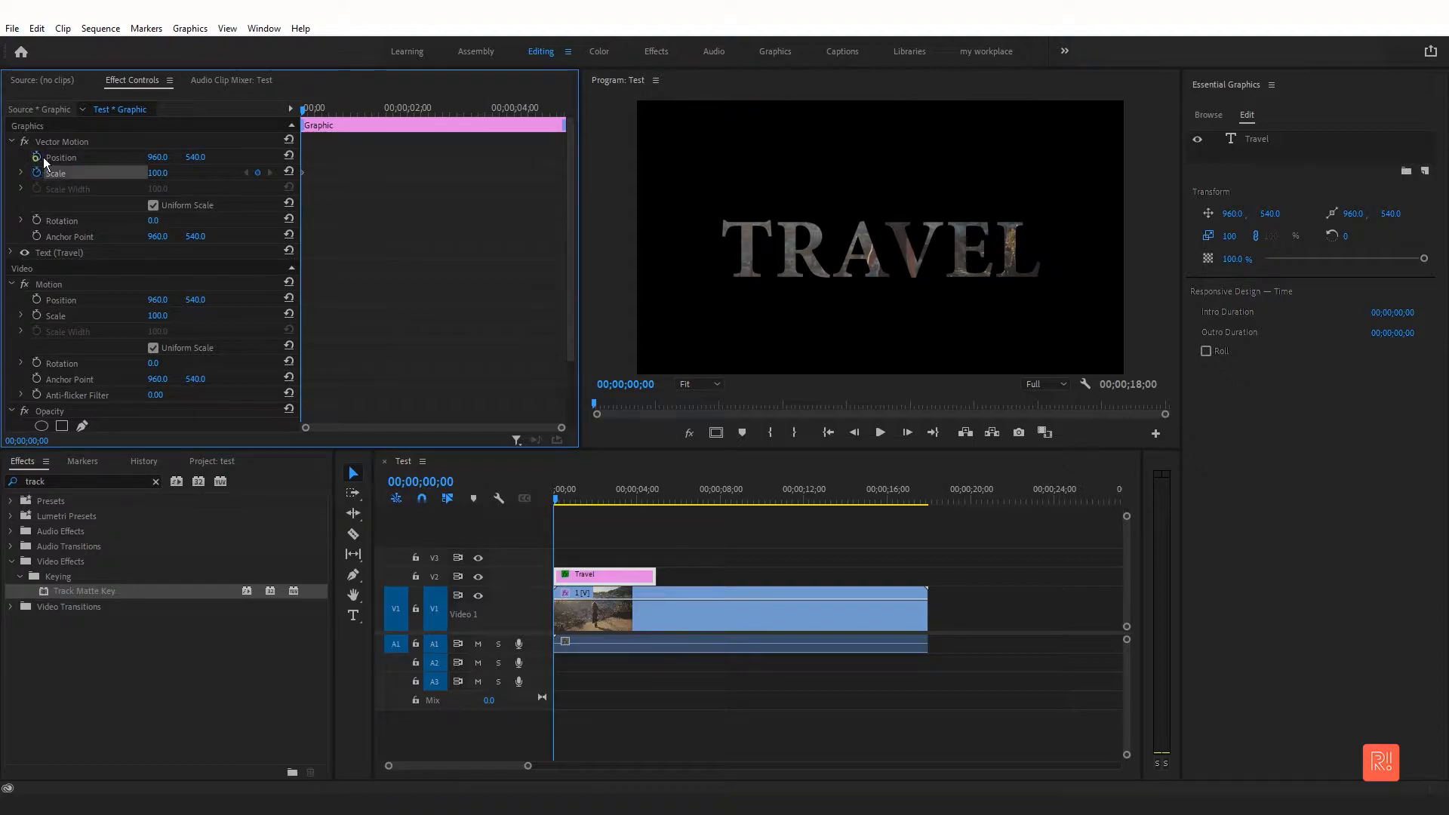
pyautogui.moveTo(156, 173); pyautogui.dragTo(377, 173)
pyautogui.moveTo(165, 157); pyautogui.dragTo(298, 156)
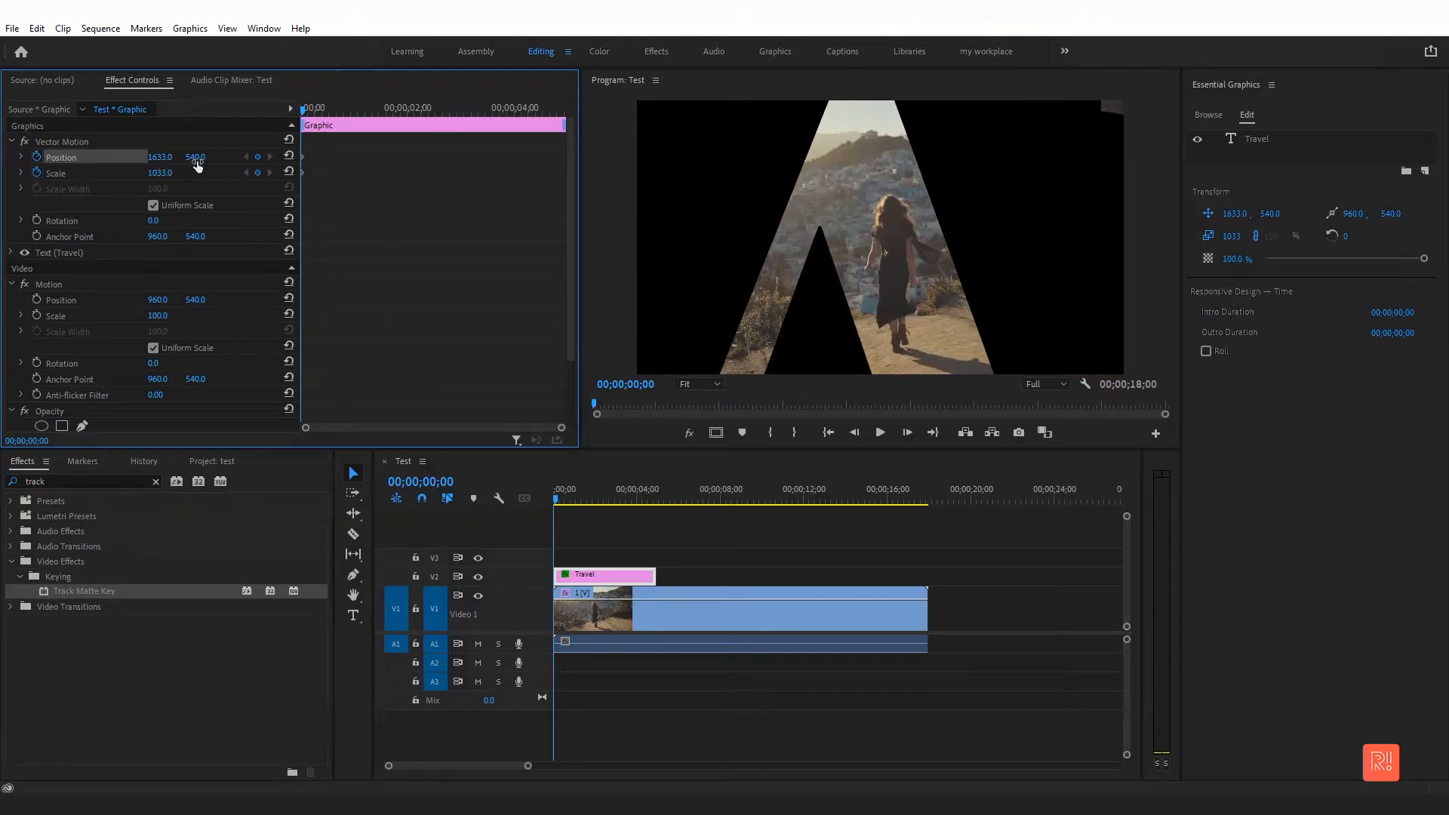
pyautogui.moveTo(159, 173); pyautogui.dragTo(415, 173)
pyautogui.moveTo(161, 157); pyautogui.dragTo(298, 157)
pyautogui.moveTo(196, 157)
pyautogui.mouseDown()
pyautogui.moveTo(143, 158)
pyautogui.moveTo(219, 172)
pyautogui.moveTo(168, 174)
pyautogui.moveTo(219, 158)
pyautogui.moveTo(173, 173)
pyautogui.mouseUp()
# Extend the Travel graphic clip on V2 to about 8.5 seconds and return the playhead to the sequence start.
pyautogui.moveTo(654, 575); pyautogui.dragTo(732, 575)
pyautogui.moveTo(616, 495); pyautogui.dragTo(462, 500)
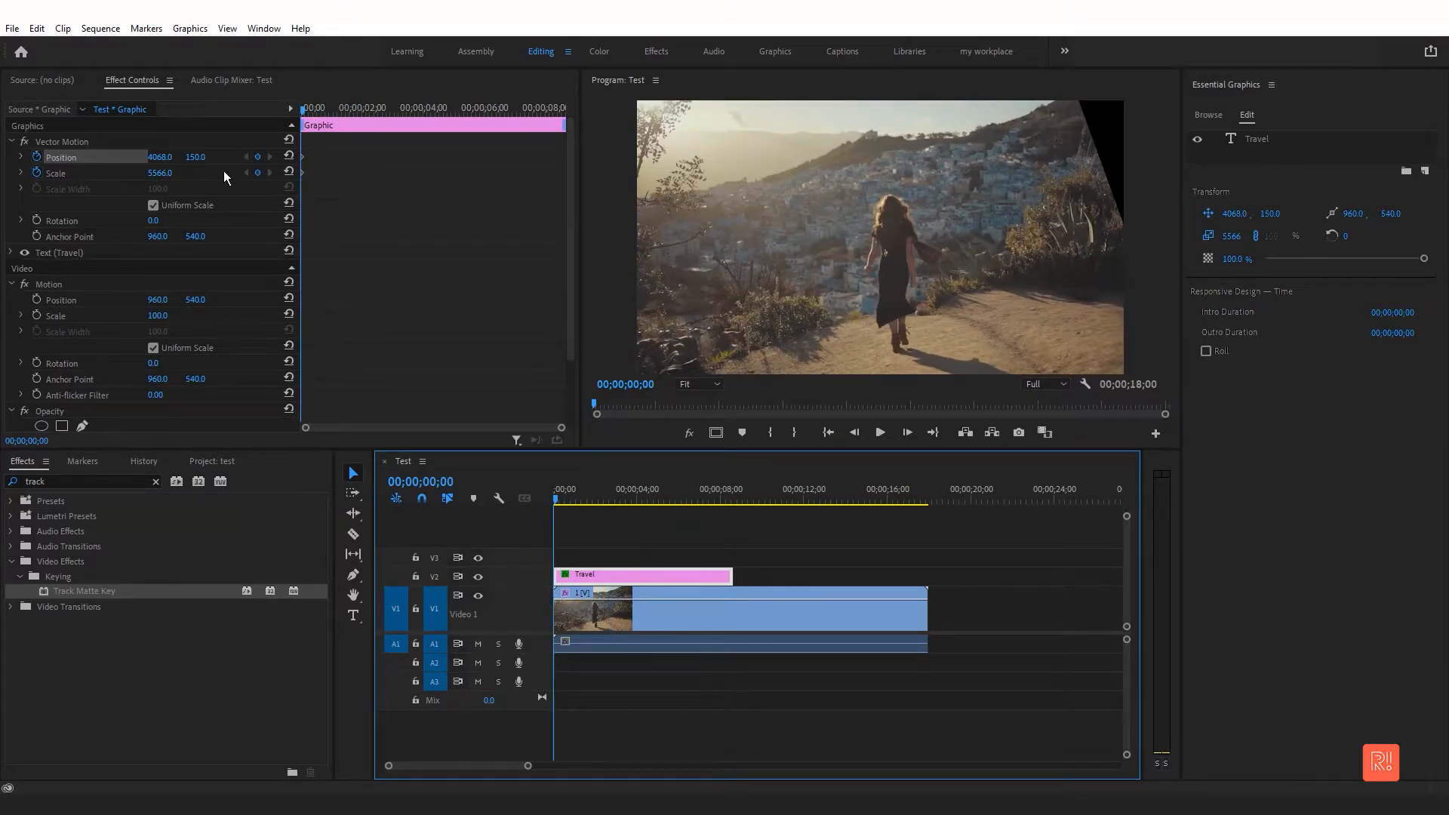
pyautogui.moveTo(560, 428); pyautogui.dragTo(393, 427)
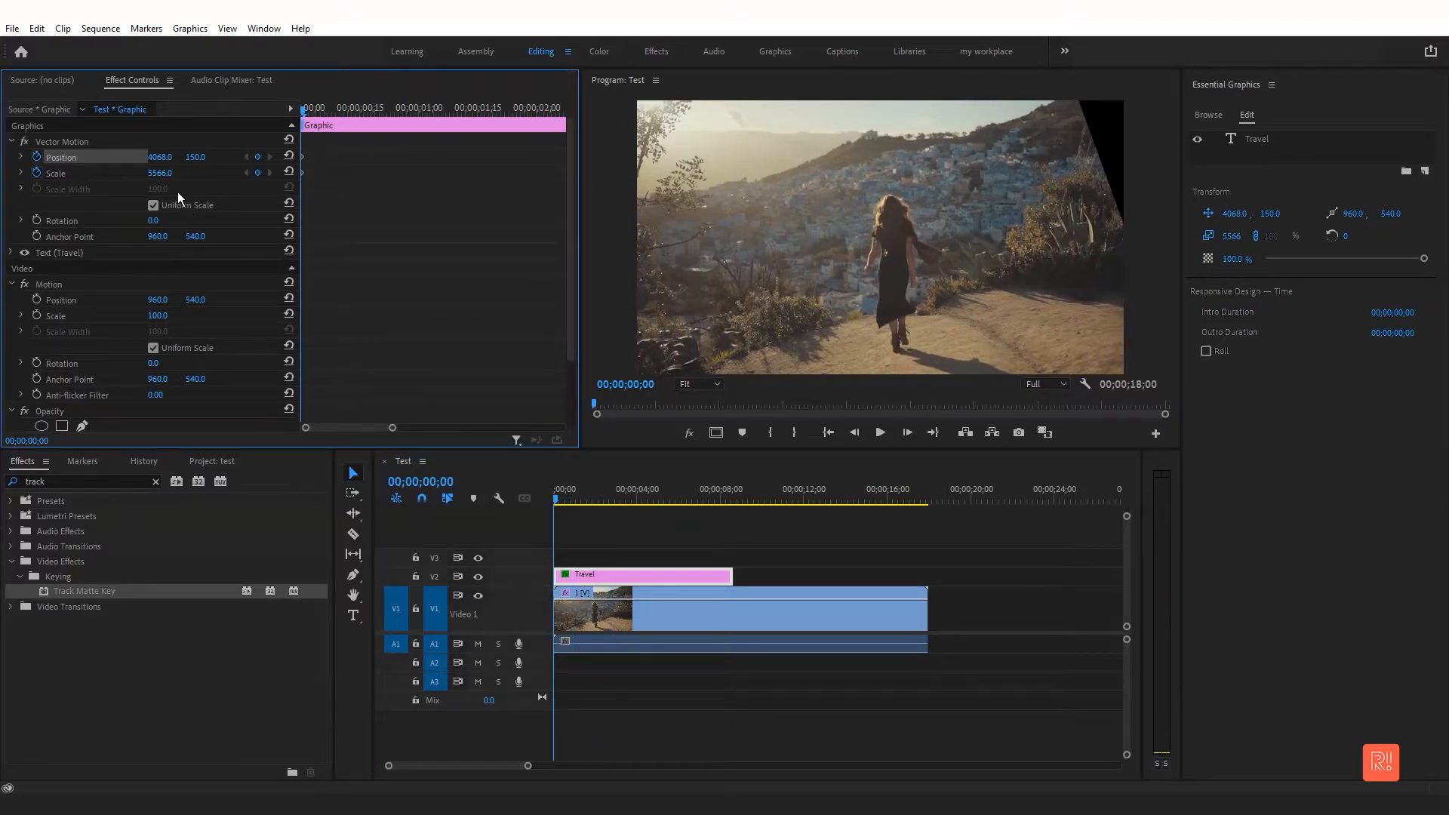
# Set the Travel graphic's starting Vector Motion keyframes to scale 5759 and position X 4594, and reset both properties at 00;00;04;00.
pyautogui.moveTo(161, 172); pyautogui.dragTo(247, 167)
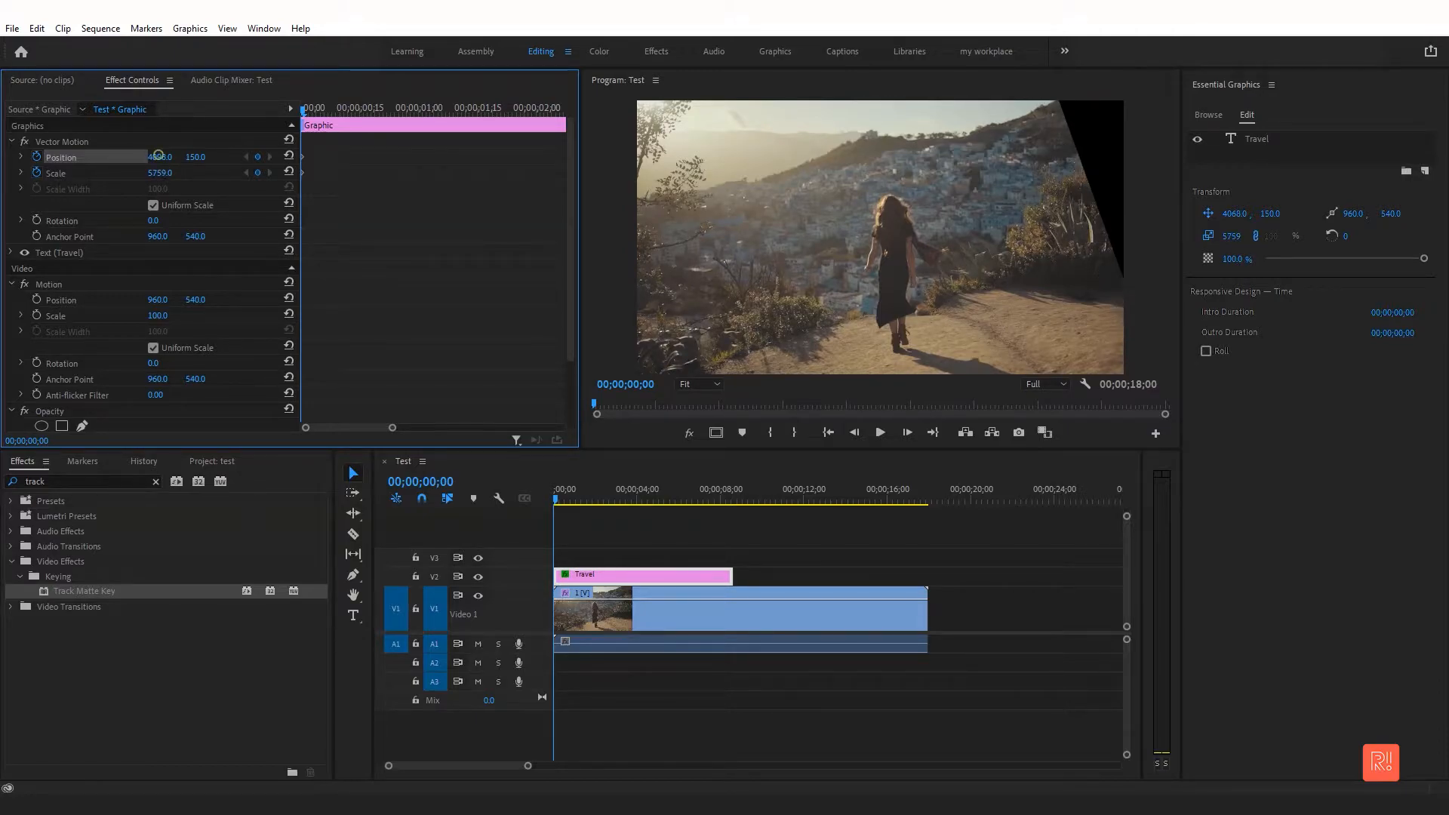
pyautogui.moveTo(159, 156); pyautogui.dragTo(227, 156)
pyautogui.moveTo(560, 498); pyautogui.dragTo(637, 487)
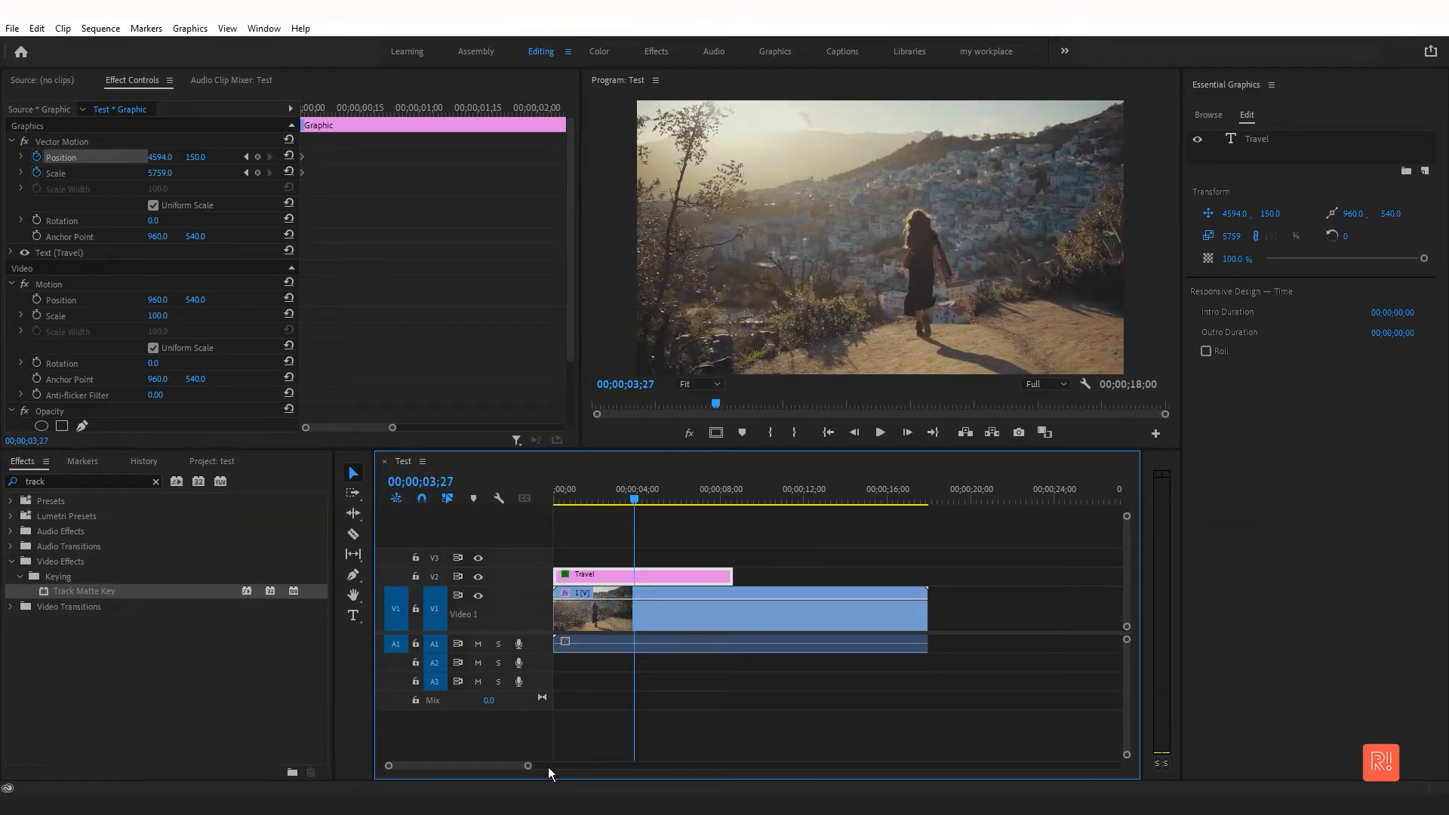
pyautogui.moveTo(528, 765); pyautogui.dragTo(462, 768)
pyautogui.click(904, 492)
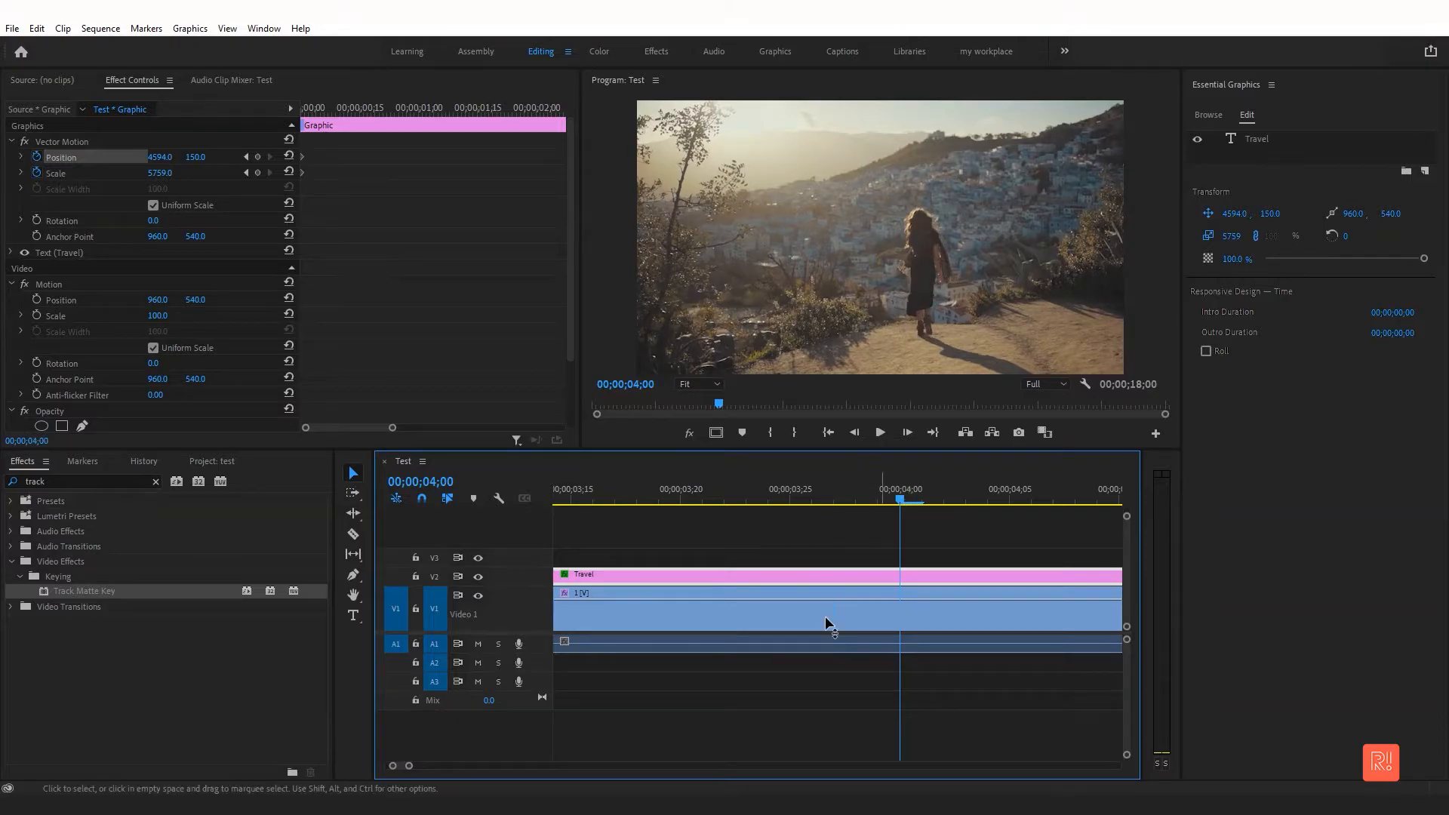
pyautogui.click(288, 173)
pyautogui.click(288, 156)
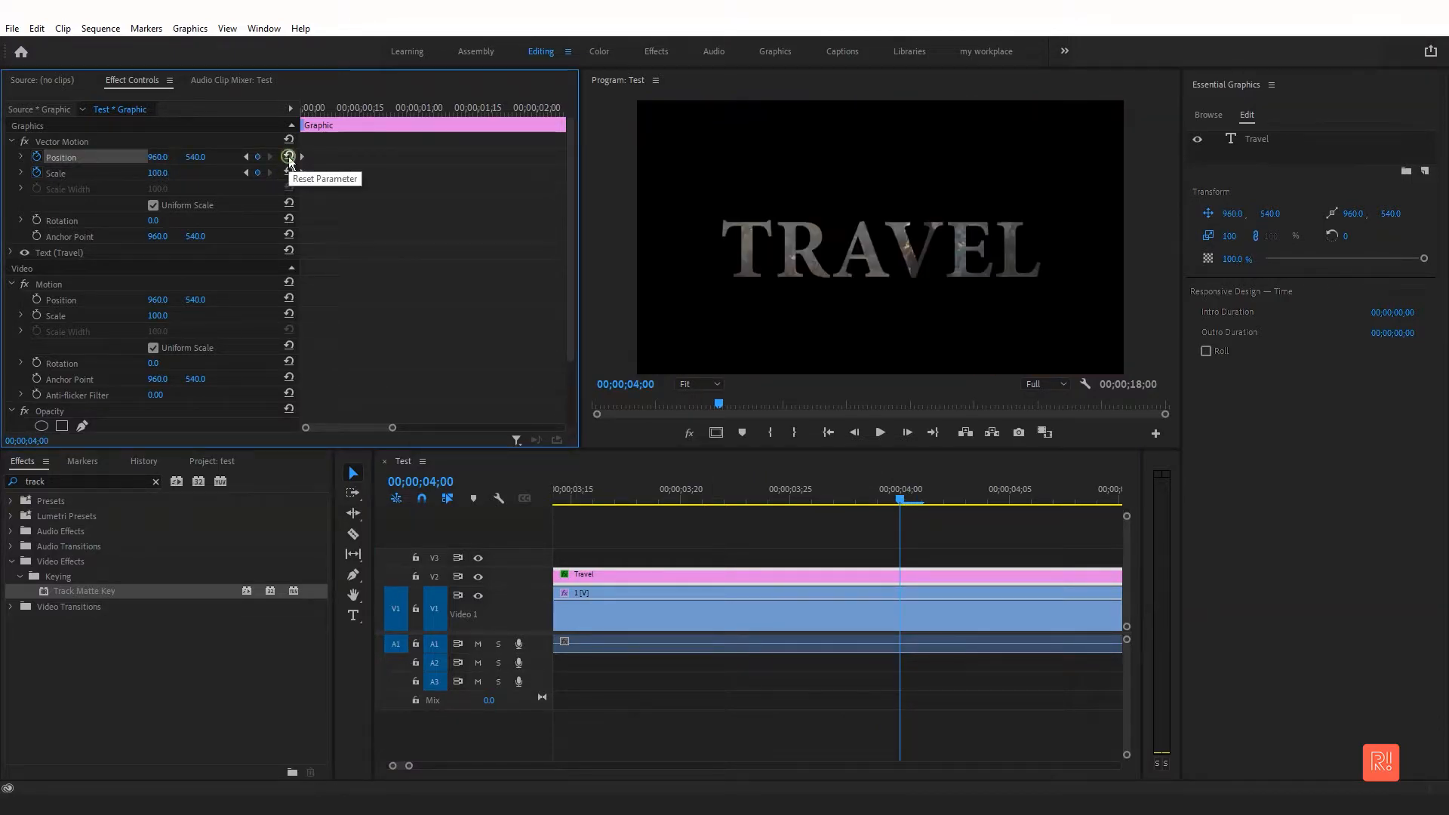
# Play the sequence from its start to preview the zoom-out from the footage to the TRAVEL title.
pyautogui.moveTo(899, 491); pyautogui.dragTo(672, 490)
pyautogui.moveTo(548, 481); pyautogui.dragTo(476, 498)
pyautogui.moveTo(410, 766); pyautogui.dragTo(660, 766)
pyautogui.moveTo(572, 494); pyautogui.dragTo(503, 479)
pyautogui.press('space')
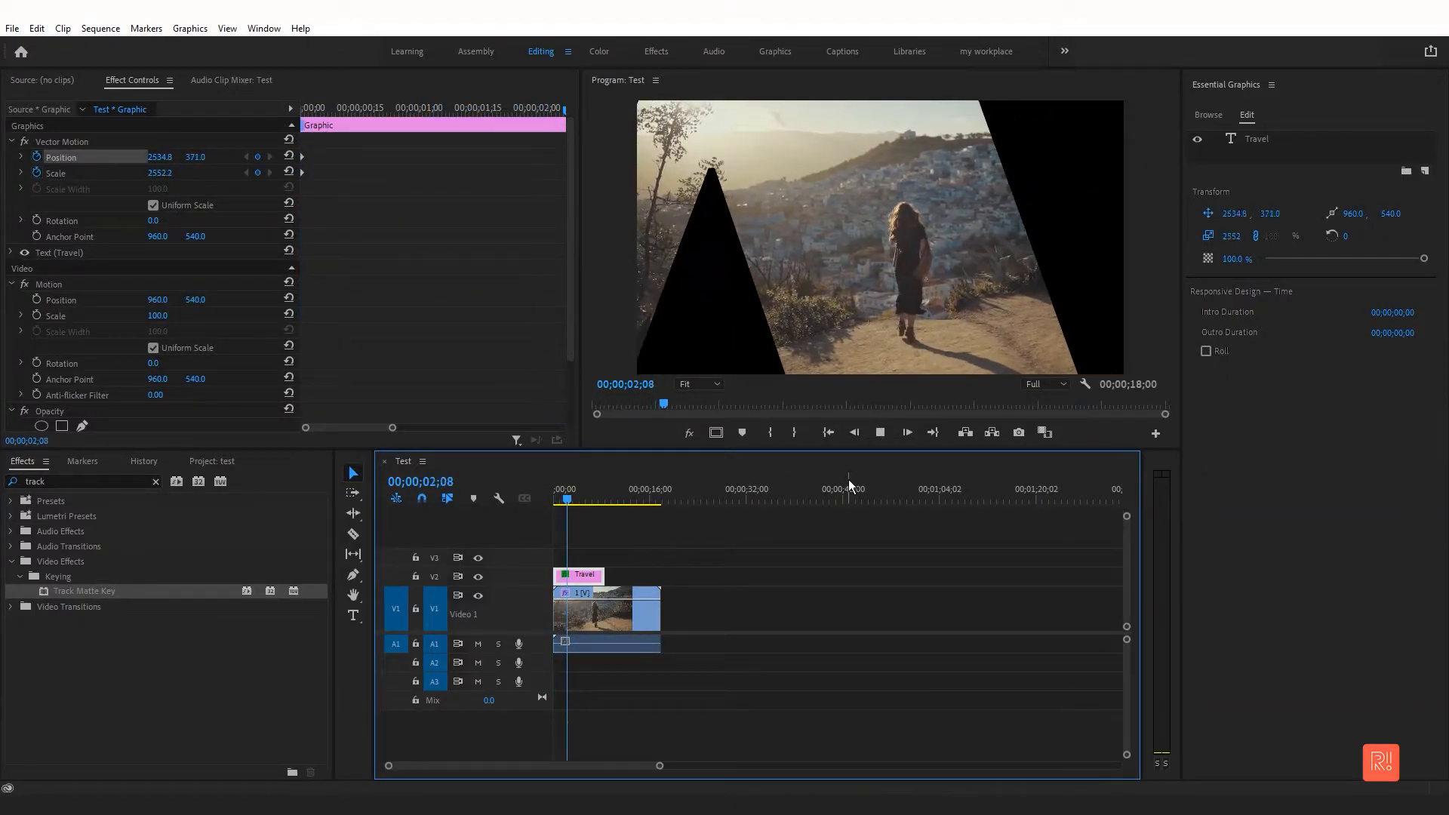
pyautogui.press('space')
pyautogui.moveTo(660, 766); pyautogui.dragTo(604, 766)
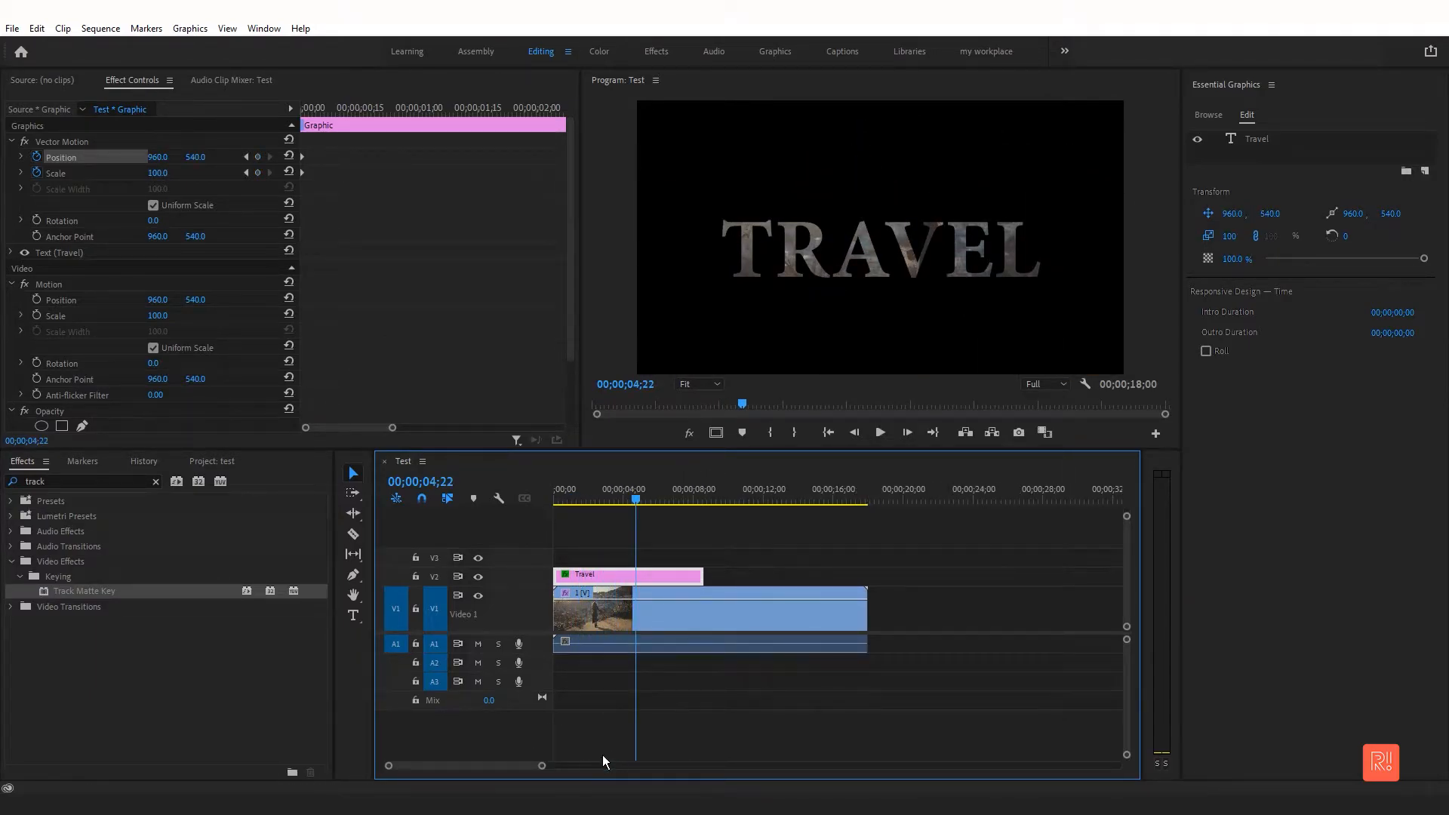
# Add a new text layer beneath Travel in the same graphic, reading "Take memories, leave footprints".
pyautogui.moveTo(632, 492); pyautogui.dragTo(629, 522)
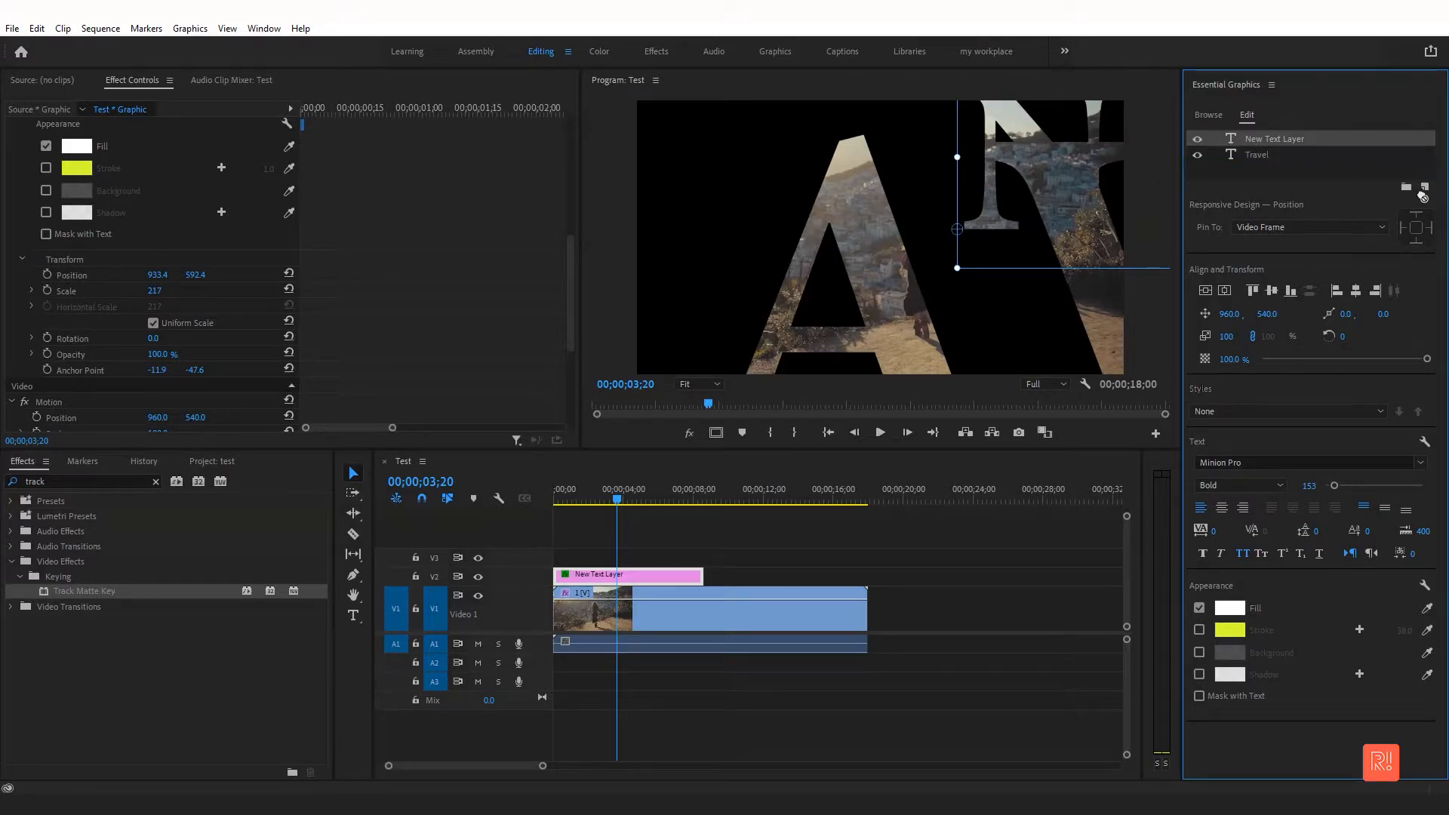
pyautogui.moveTo(1306, 140); pyautogui.dragTo(1270, 173)
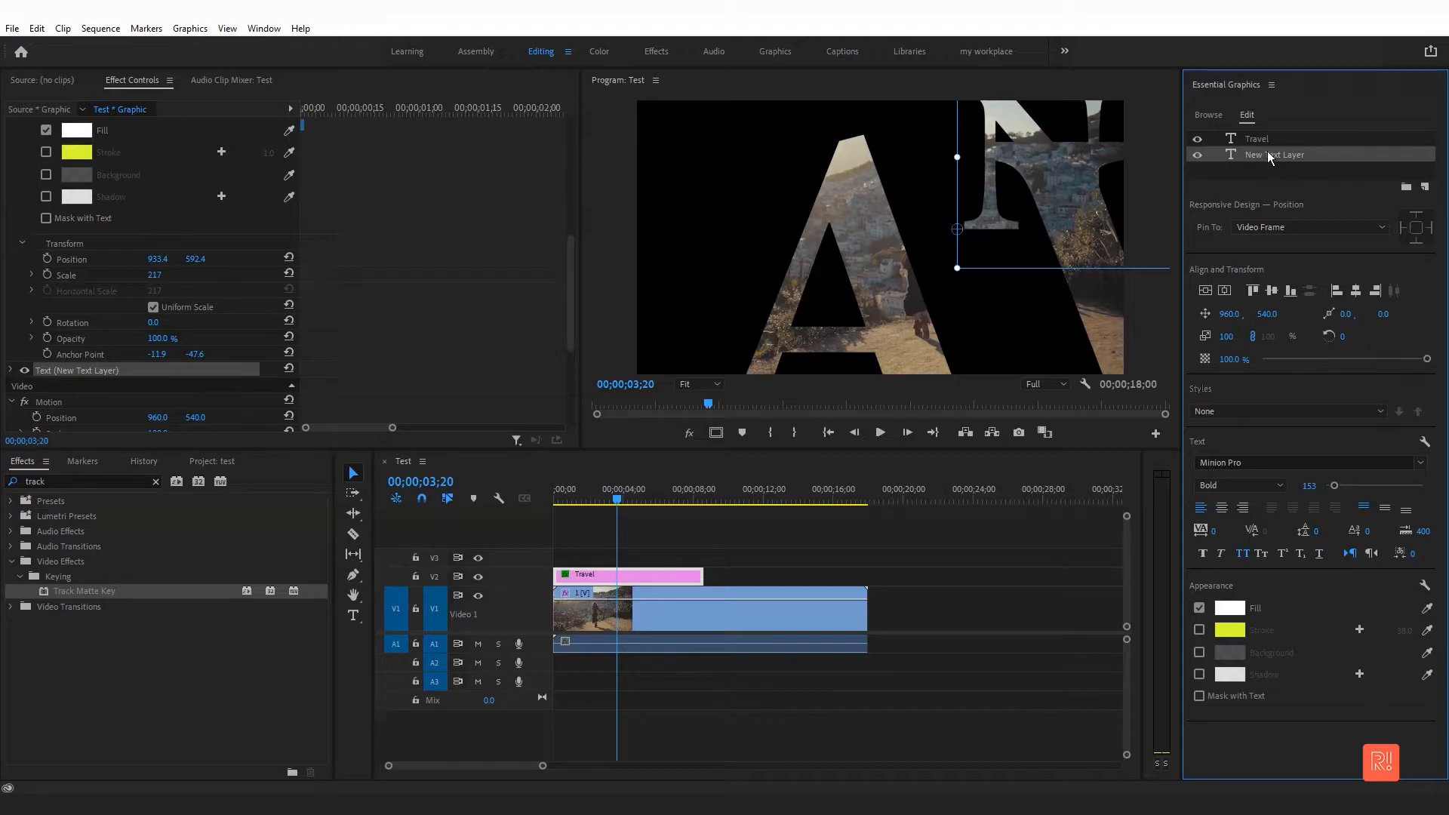
pyautogui.moveTo(646, 500); pyautogui.dragTo(664, 503)
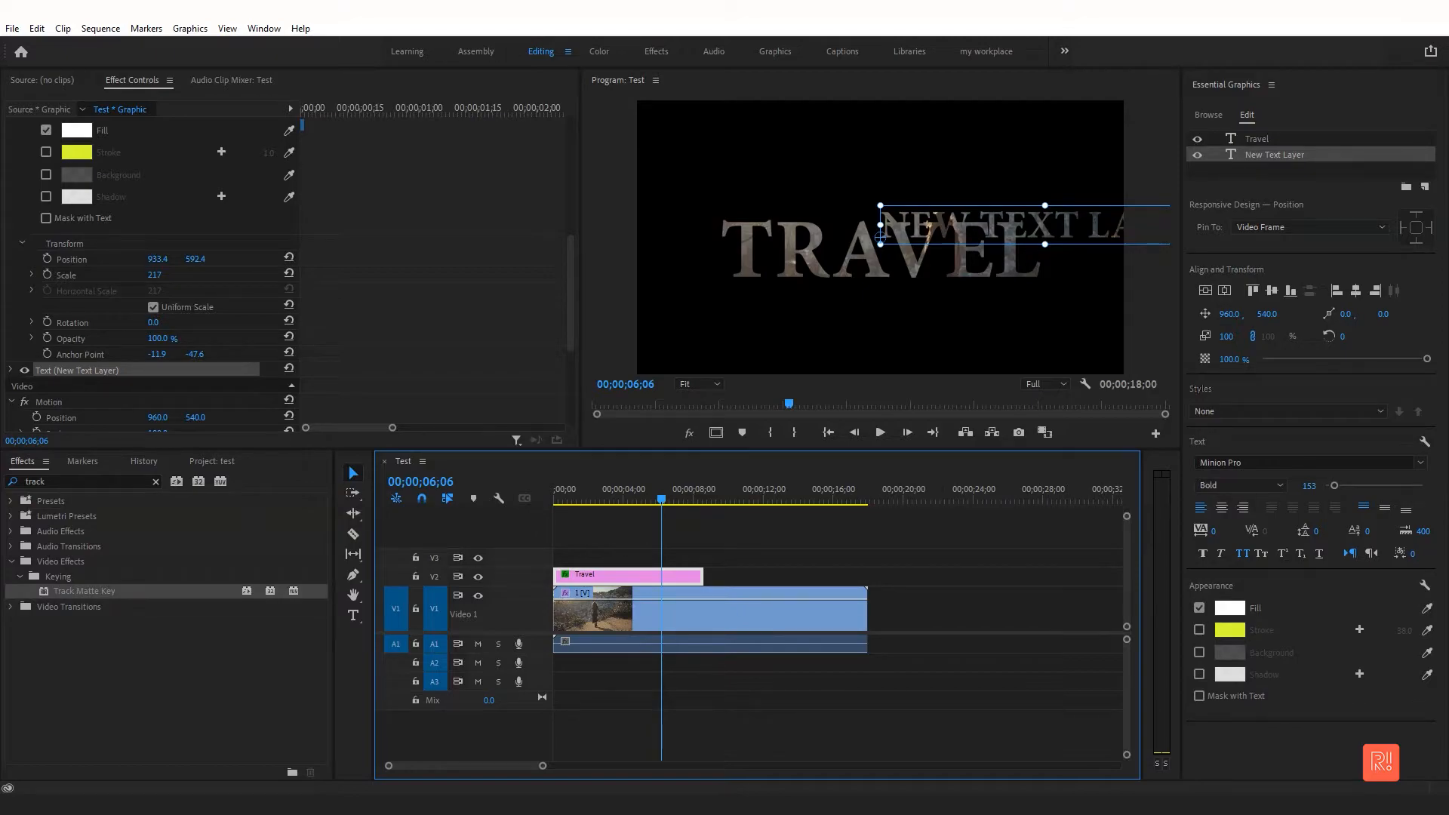
pyautogui.doubleClick(981, 226)
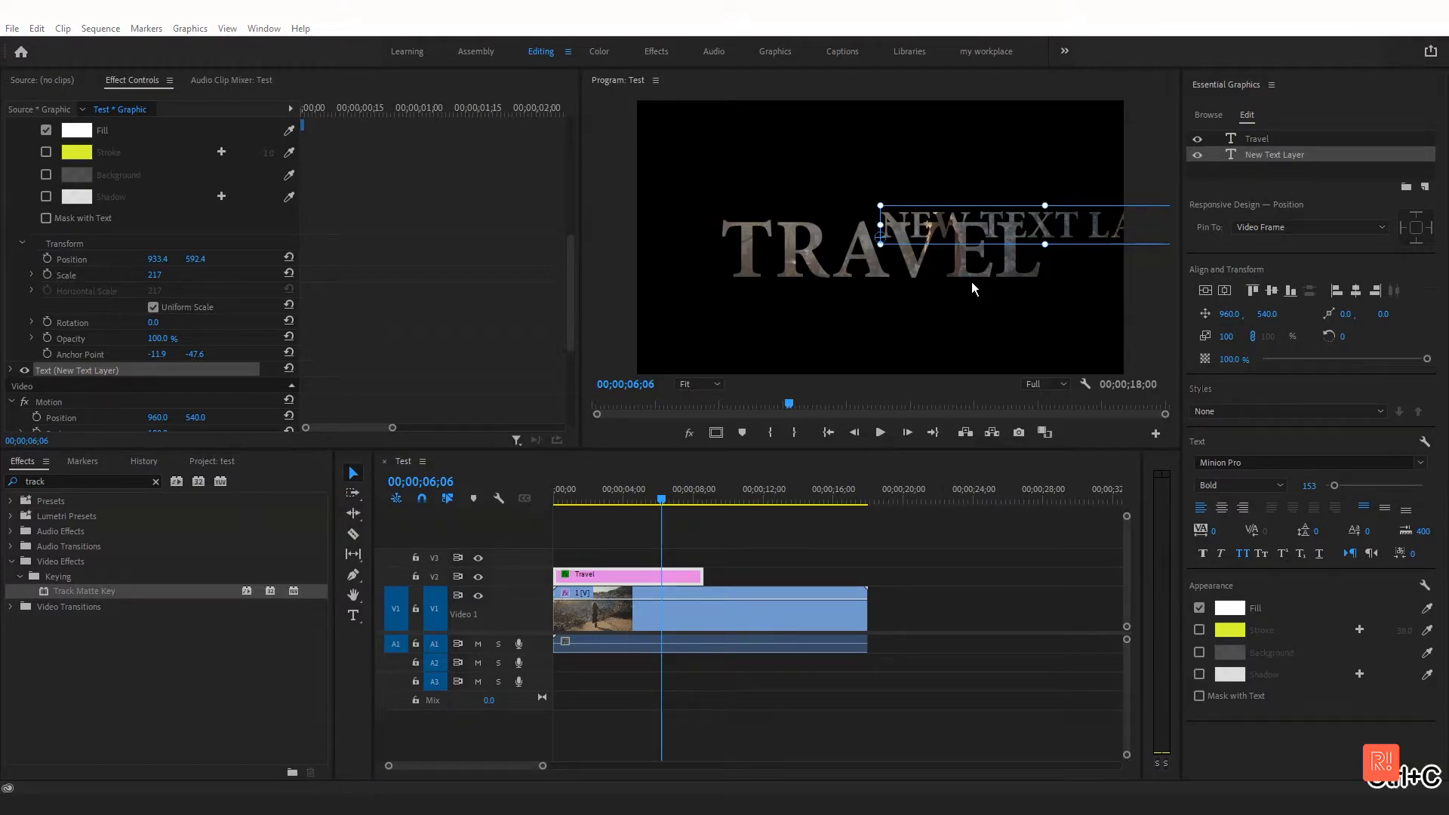
pyautogui.write('Take memories, leave footprints')
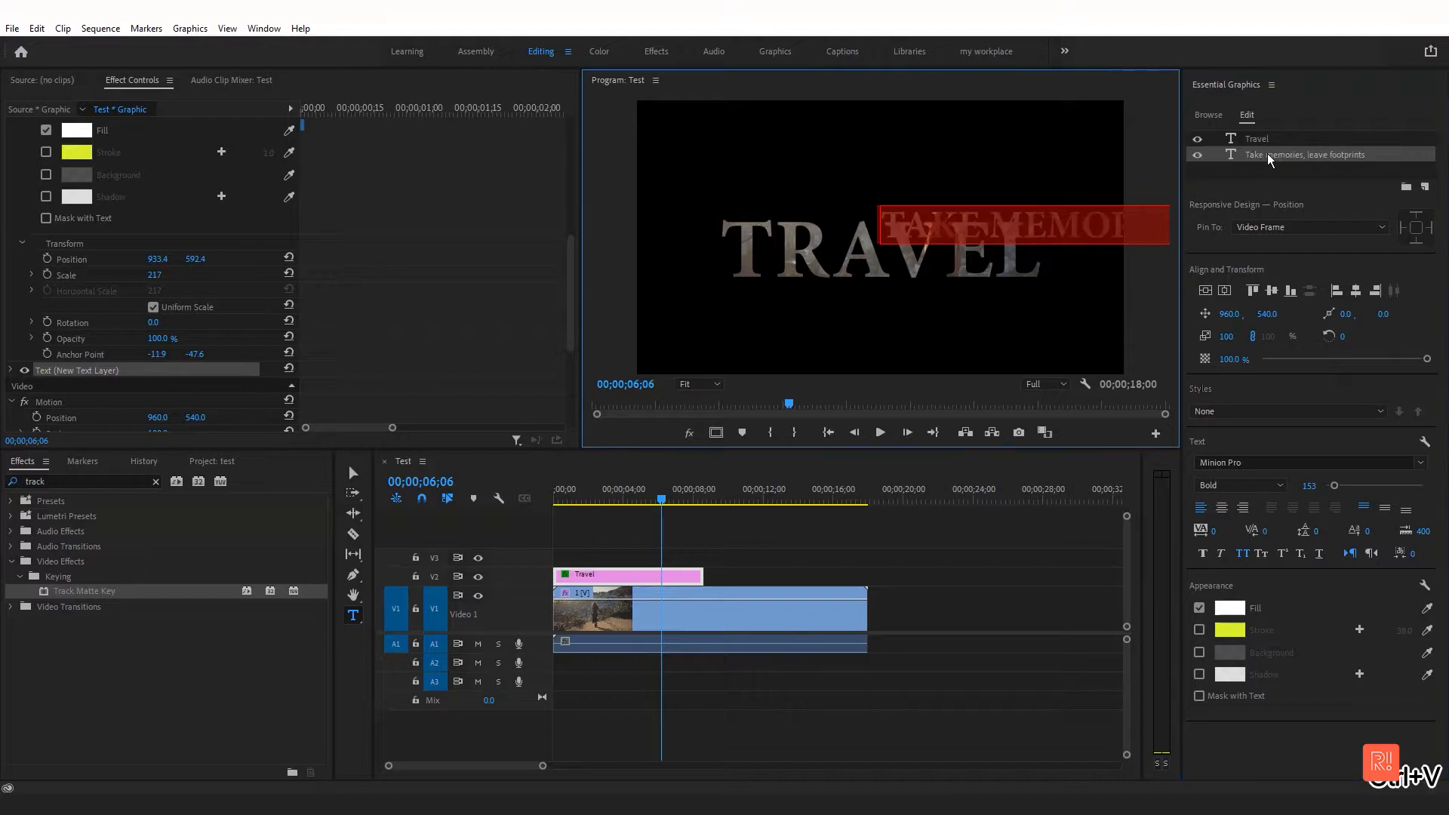
# Turn off All Caps for the tagline, centre-align its text and centre the layer in the frame.
pyautogui.click(1269, 169)
pyautogui.click(1260, 154)
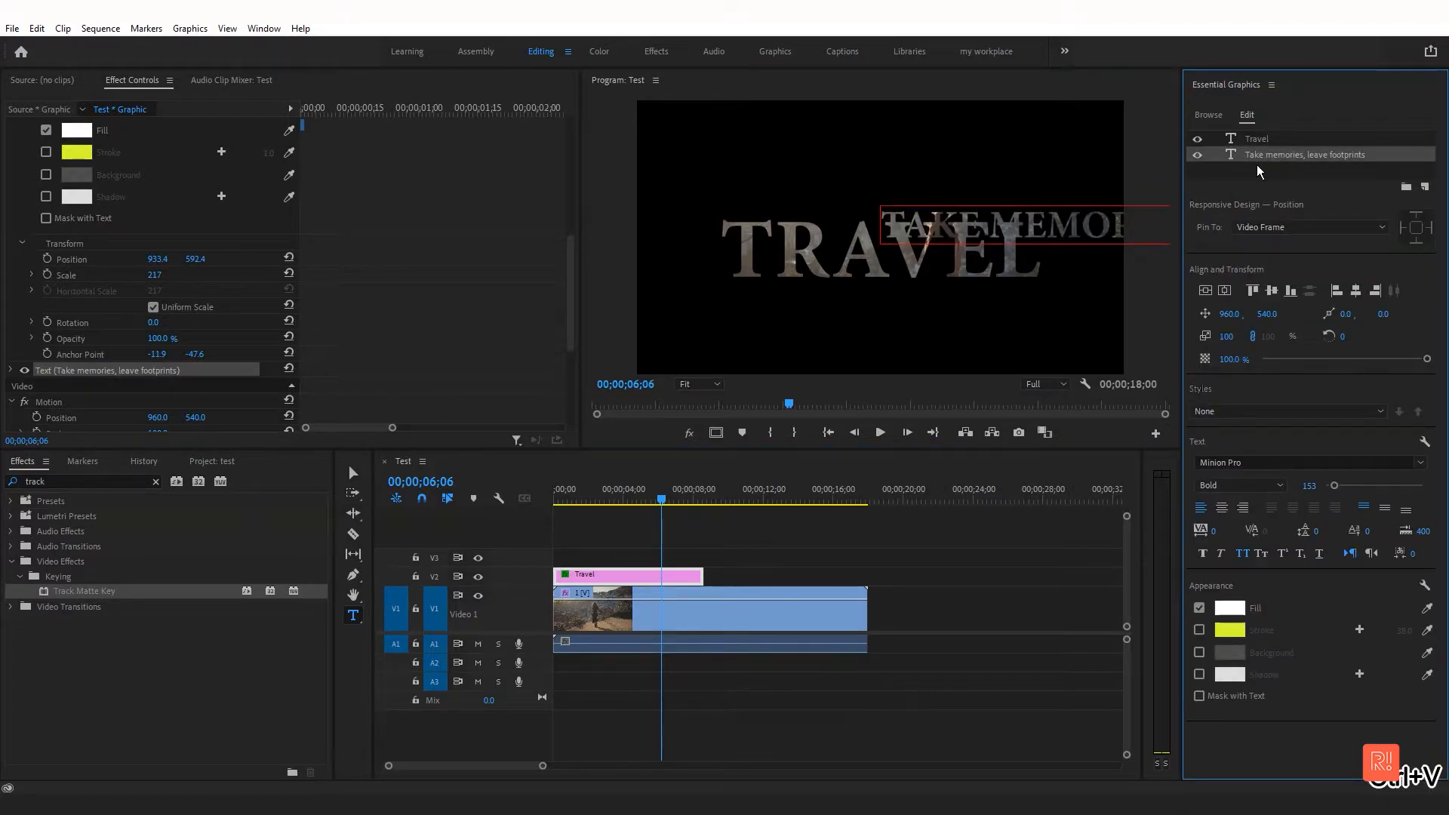
pyautogui.click(1244, 554)
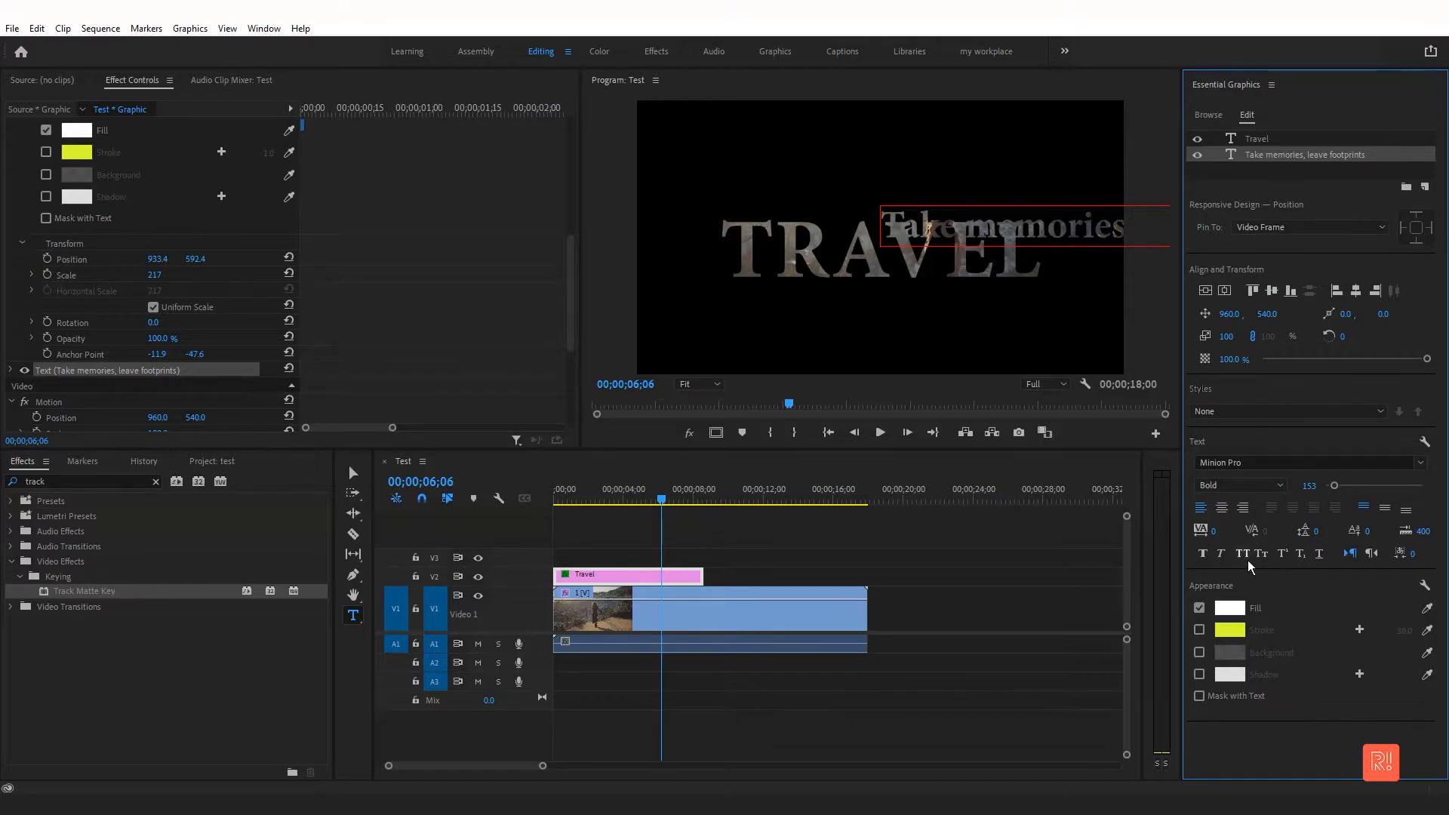
pyautogui.click(1206, 291)
pyautogui.click(1224, 290)
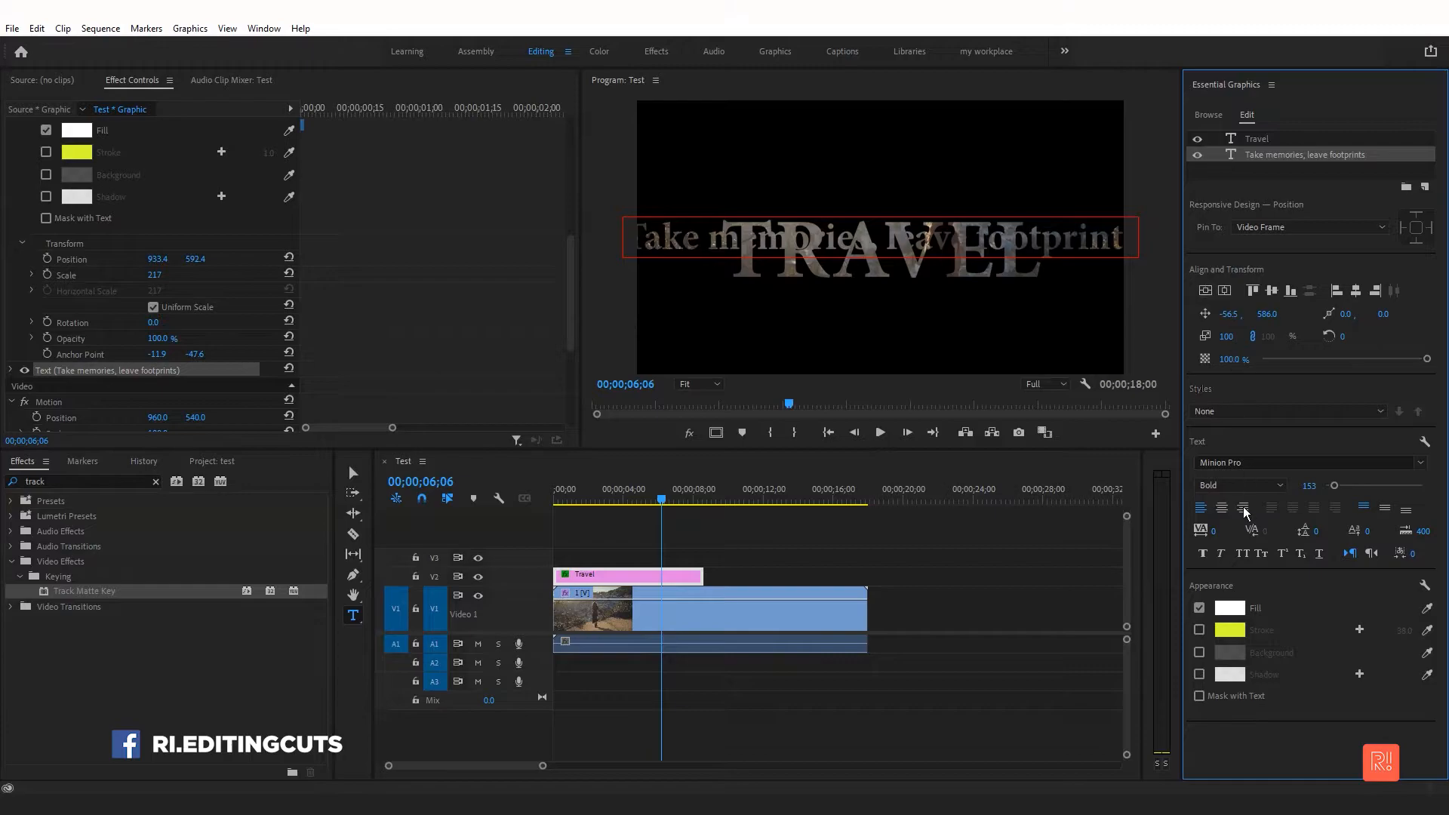
pyautogui.click(1222, 508)
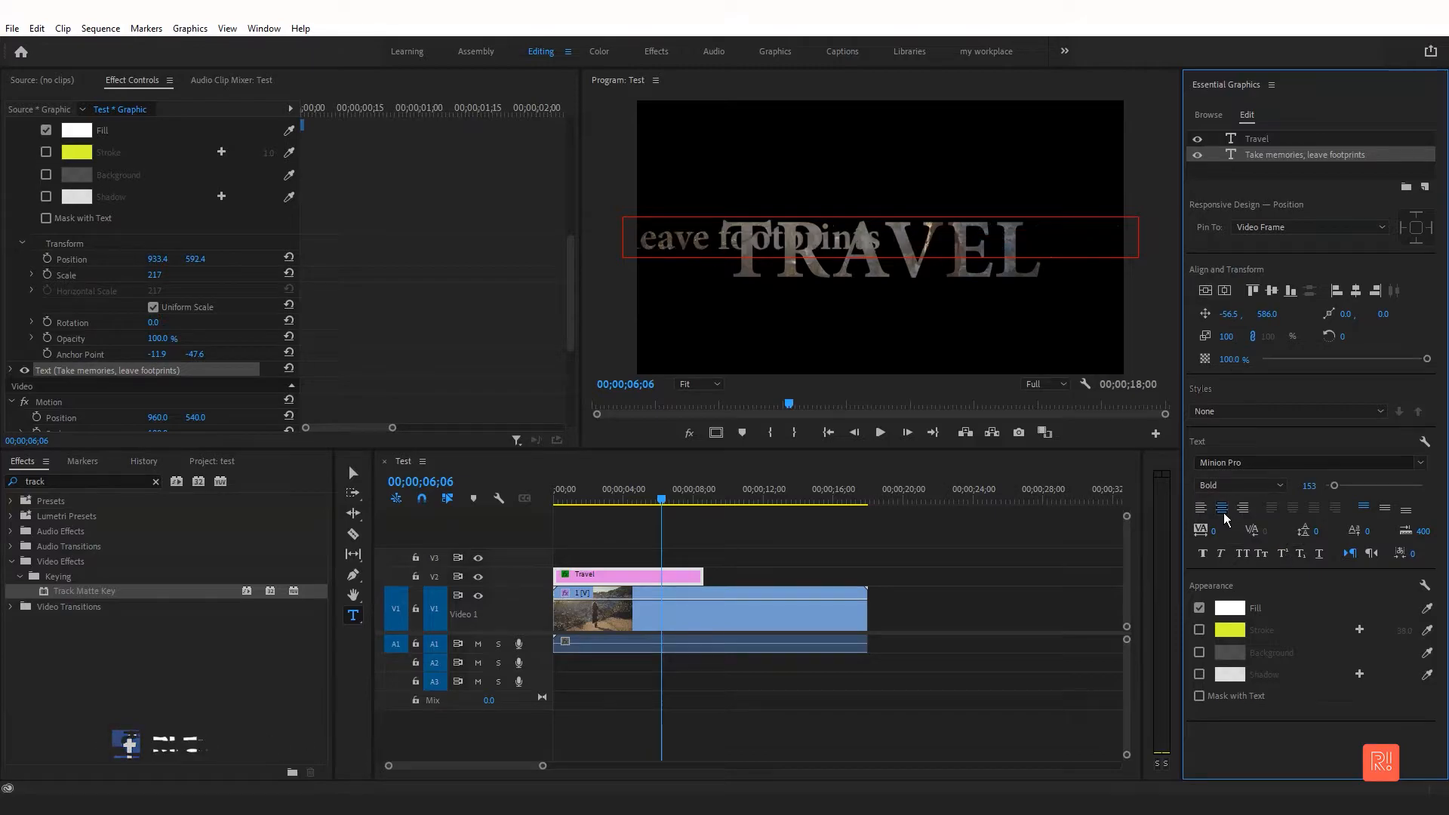
pyautogui.click(1210, 292)
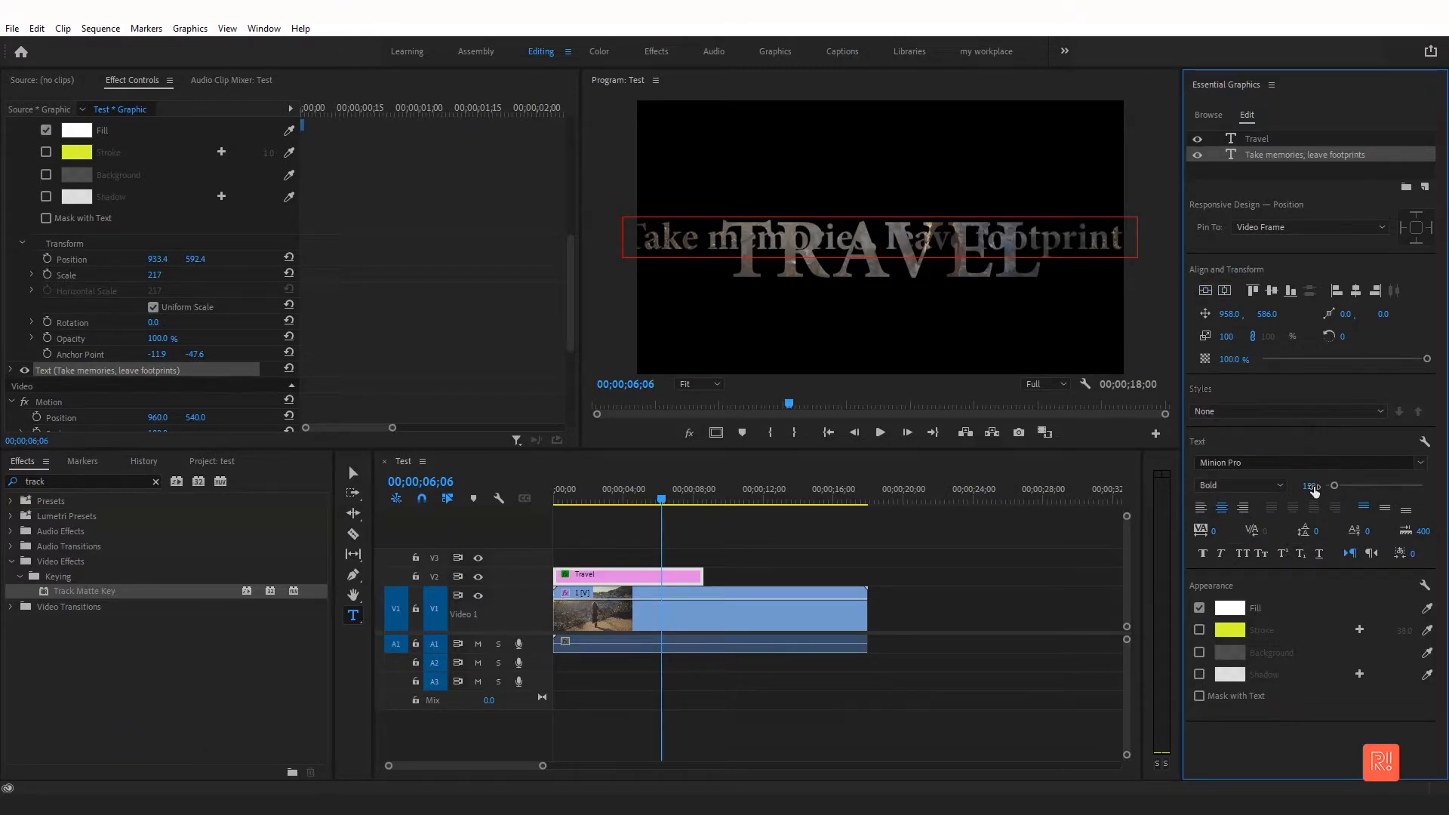
# Set the tagline's font size to 78 and place it just below TRAVEL at vertical position 781.
pyautogui.moveTo(1309, 486); pyautogui.dragTo(1252, 486)
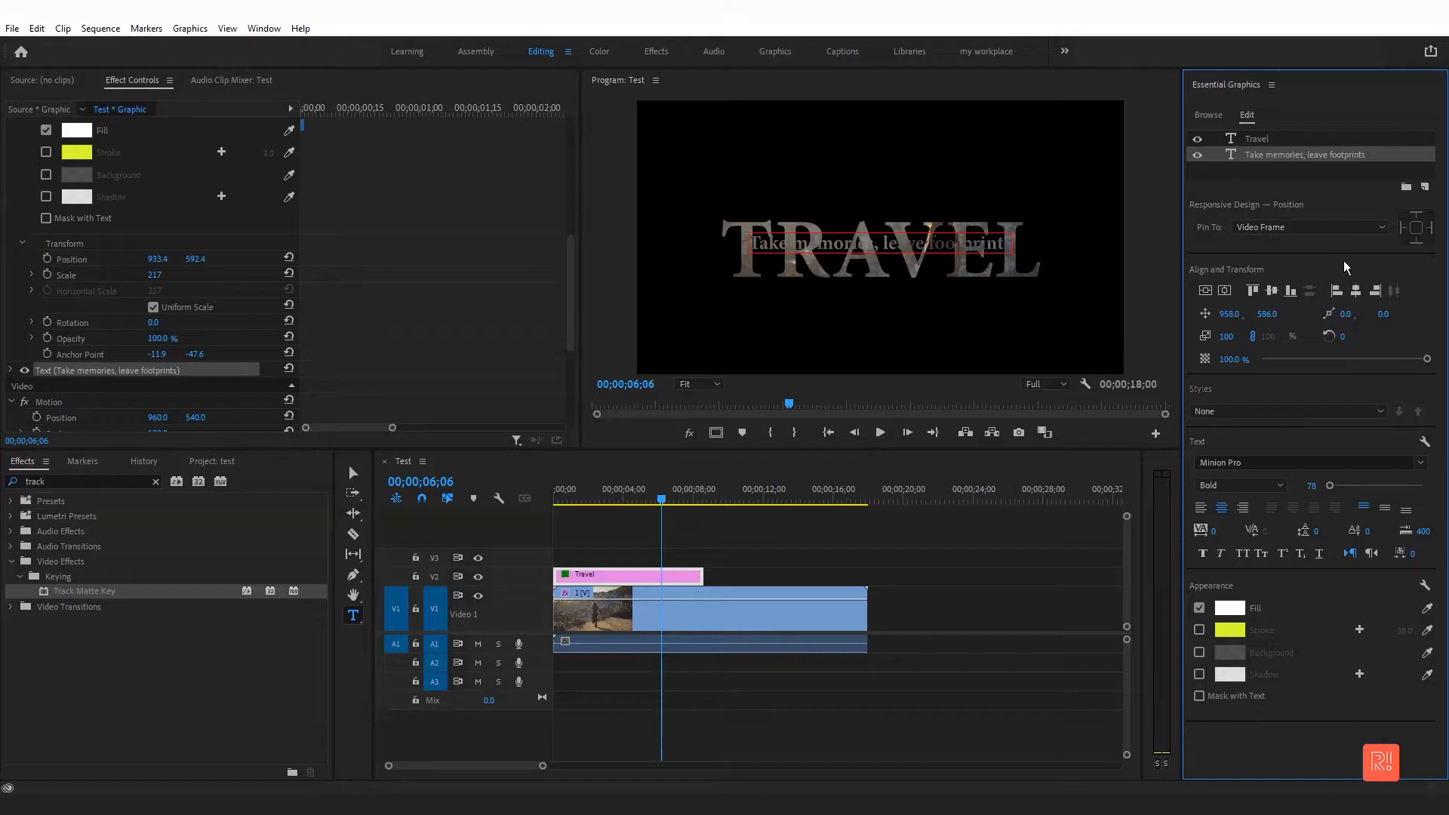
pyautogui.moveTo(1267, 313); pyautogui.dragTo(1294, 313)
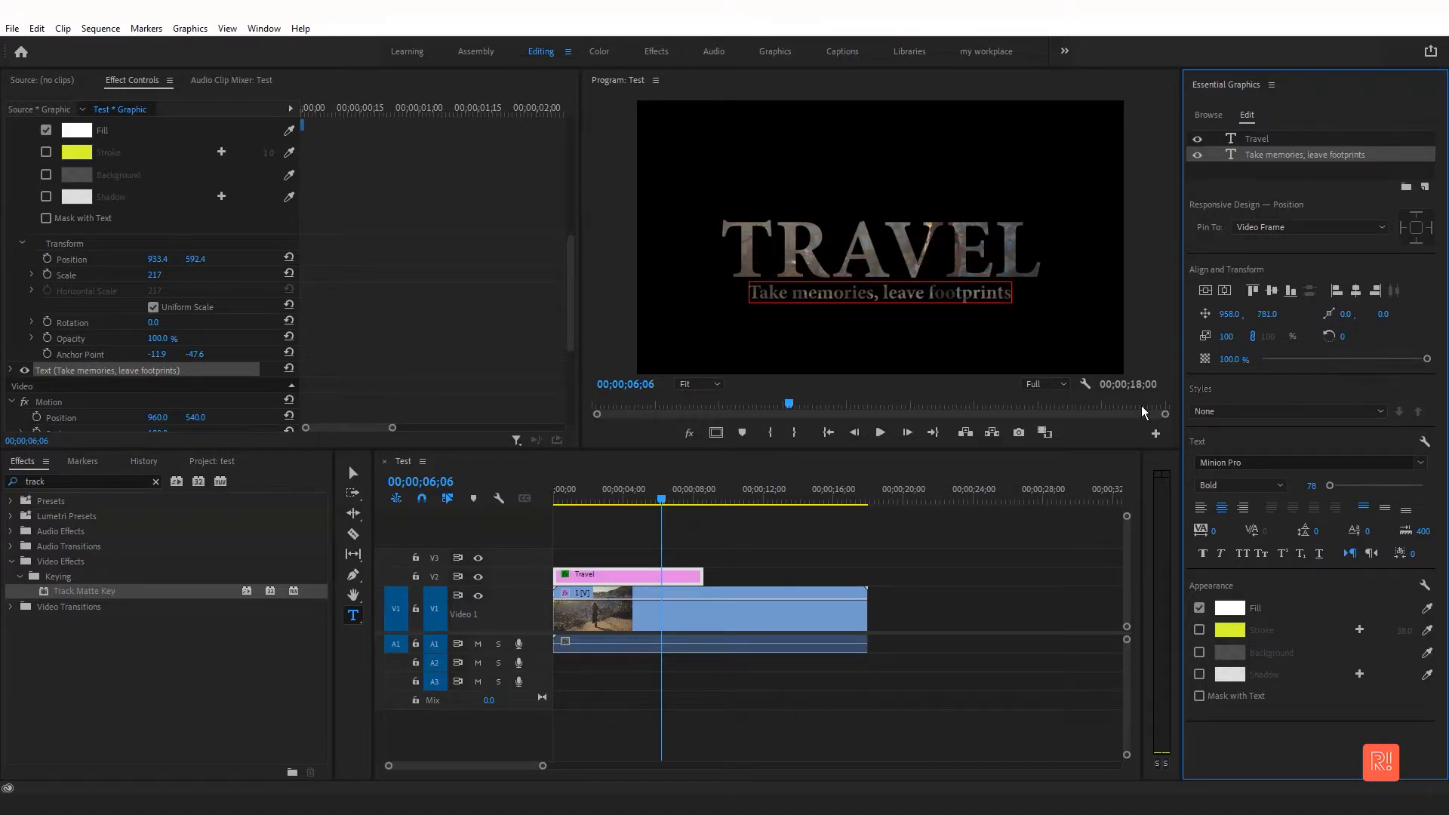
# Extend the Travel graphic clip on V2 to about 9 seconds and play the animation from the sequence start.
pyautogui.moveTo(660, 498); pyautogui.dragTo(532, 499)
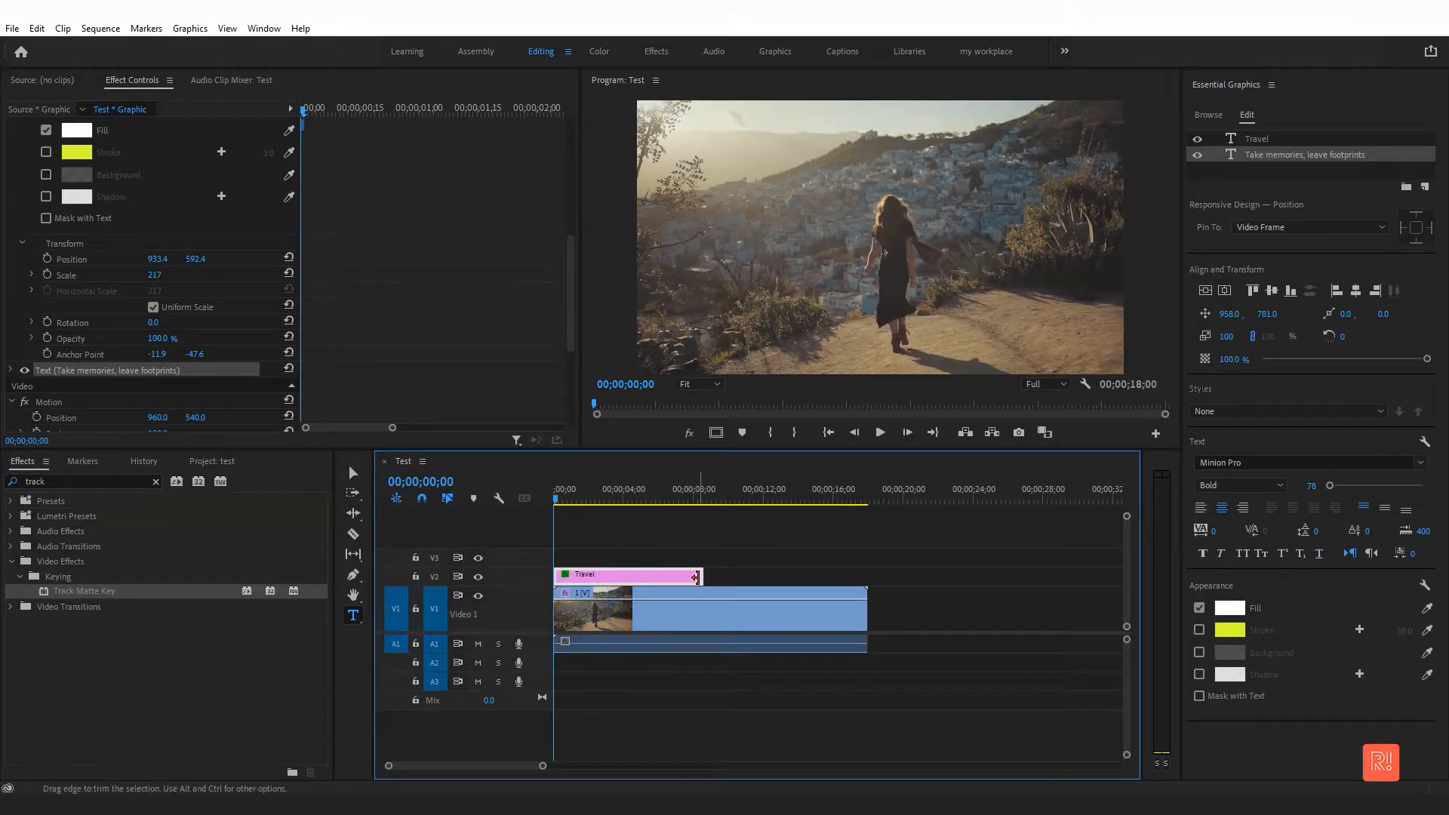
pyautogui.moveTo(705, 576); pyautogui.dragTo(712, 576)
pyautogui.press('space')
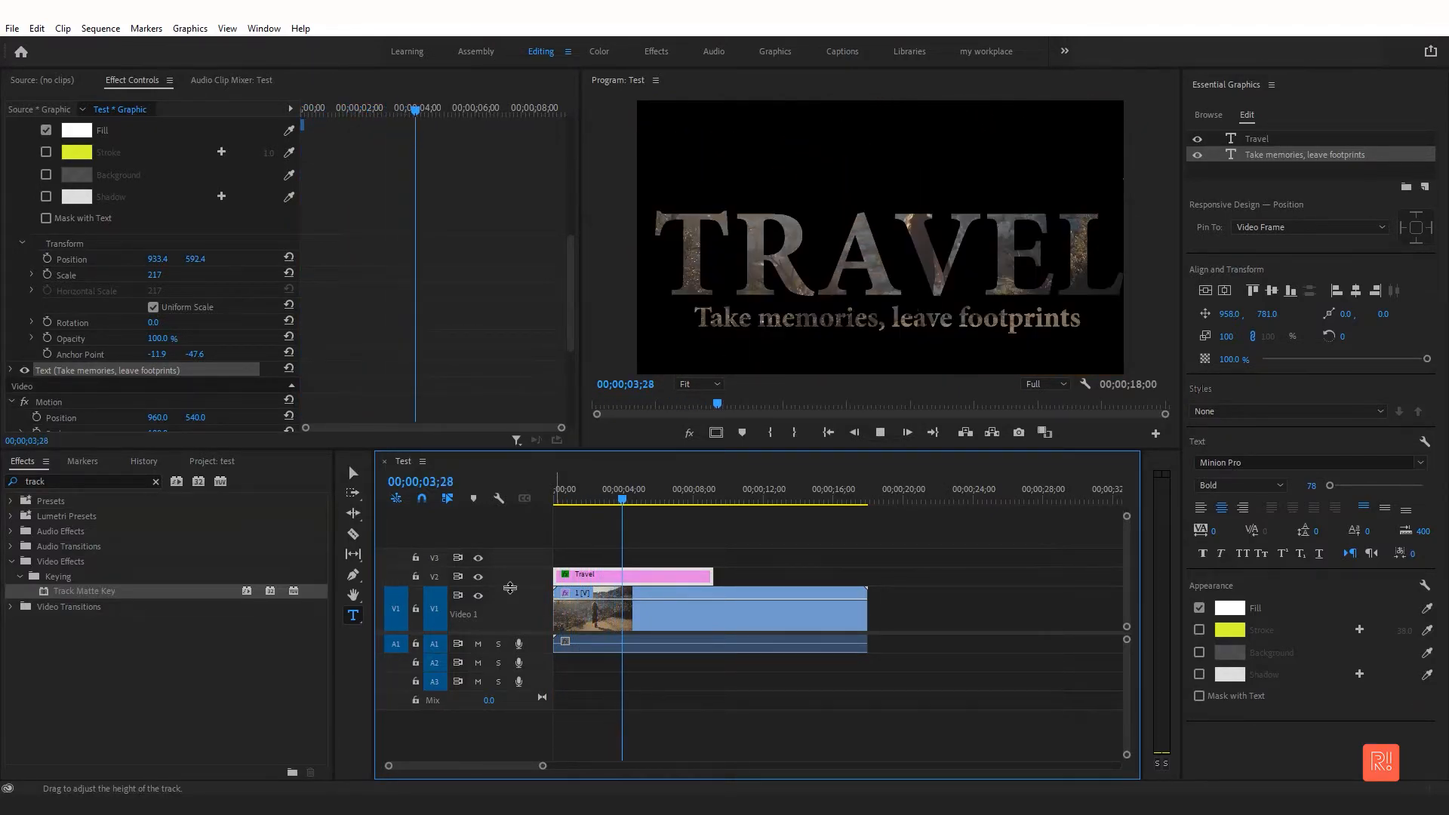
pyautogui.press('space')
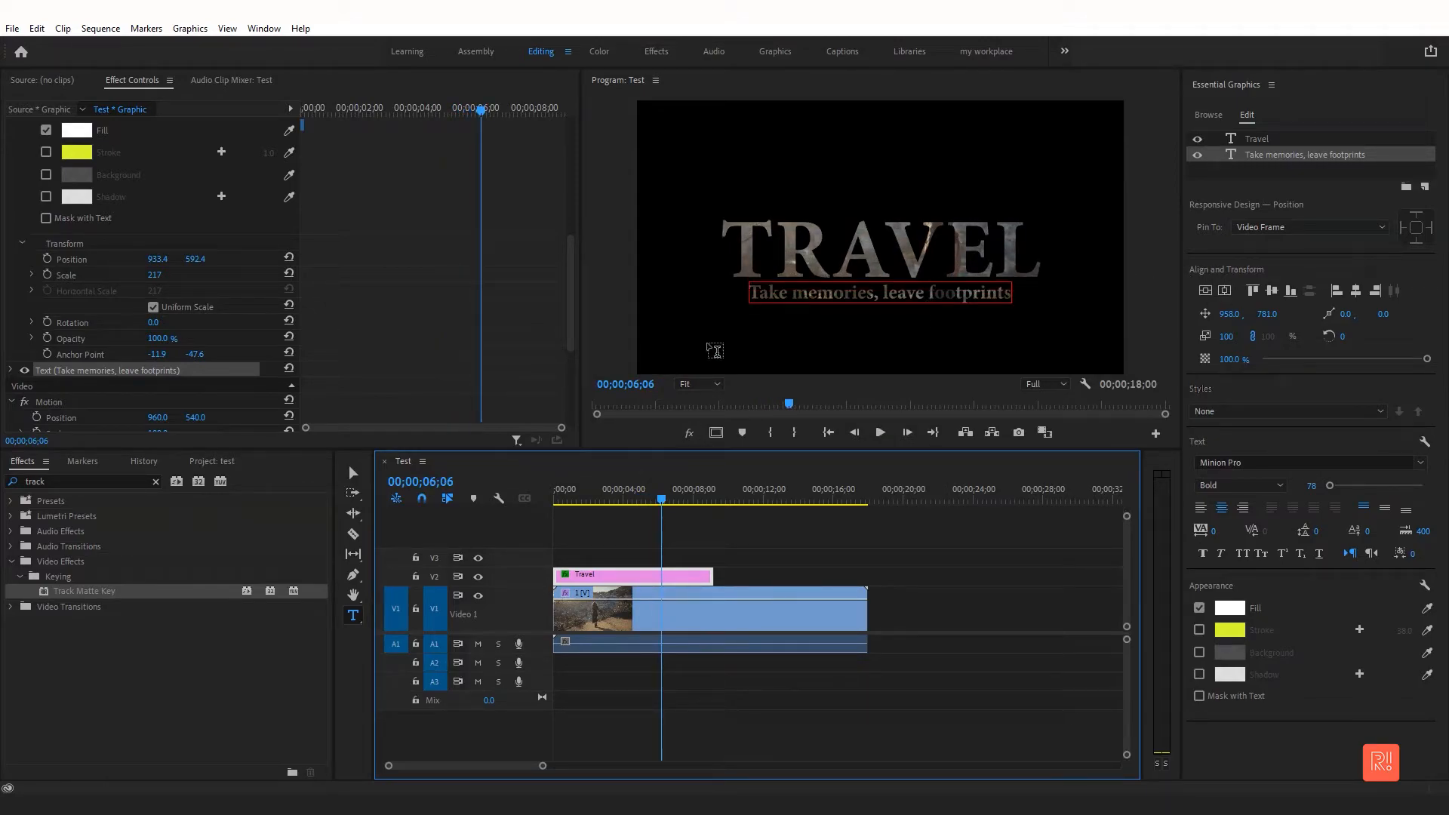
# Reduce the tagline's font size to 68, try a tracking of 119 and undo the tracking change.
pyautogui.click(1271, 157)
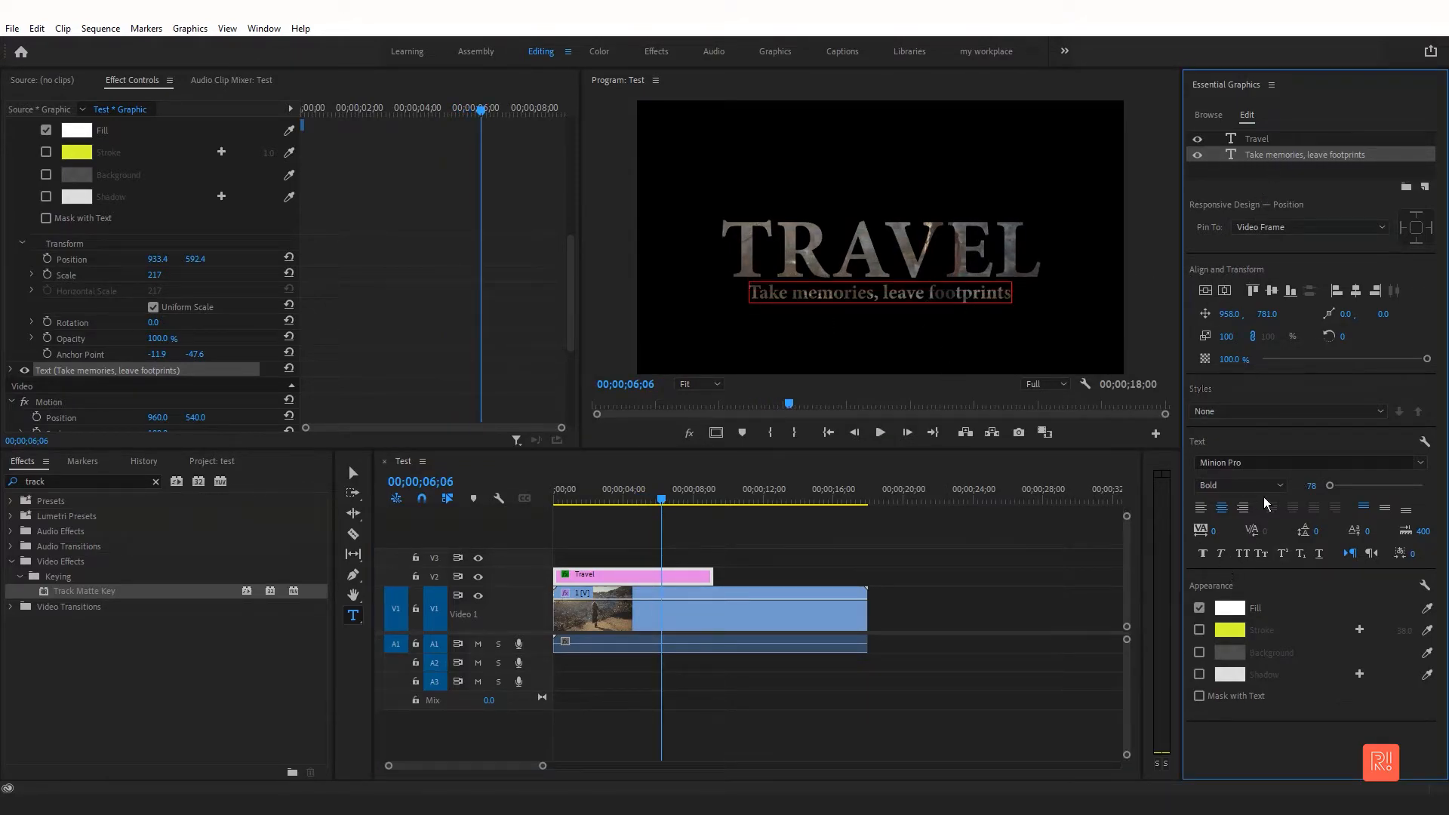
pyautogui.moveTo(1311, 486); pyautogui.dragTo(1300, 514)
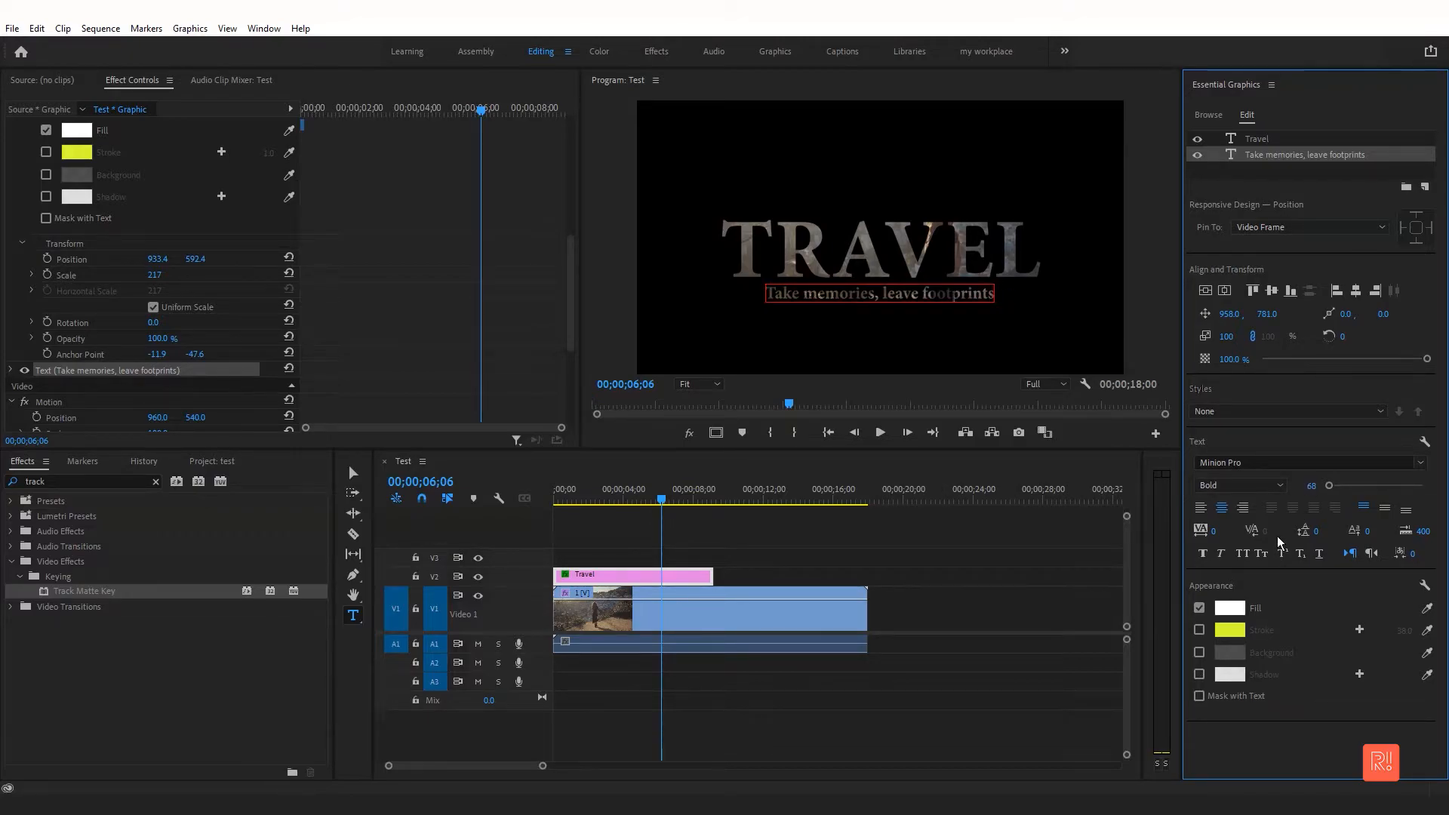
pyautogui.moveTo(1212, 530); pyautogui.dragTo(1283, 531)
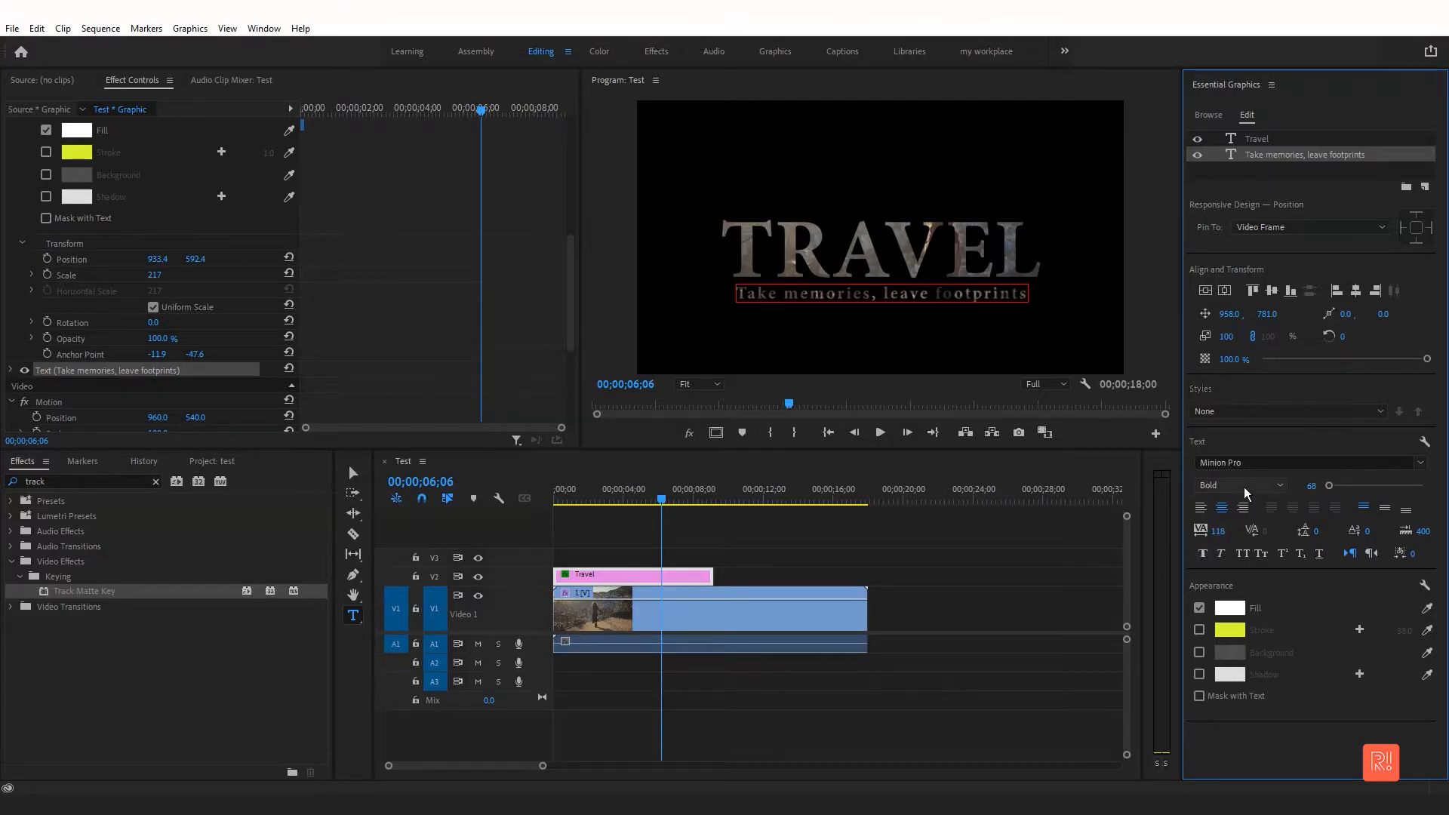
pyautogui.hotkey('ctrl', 'z')
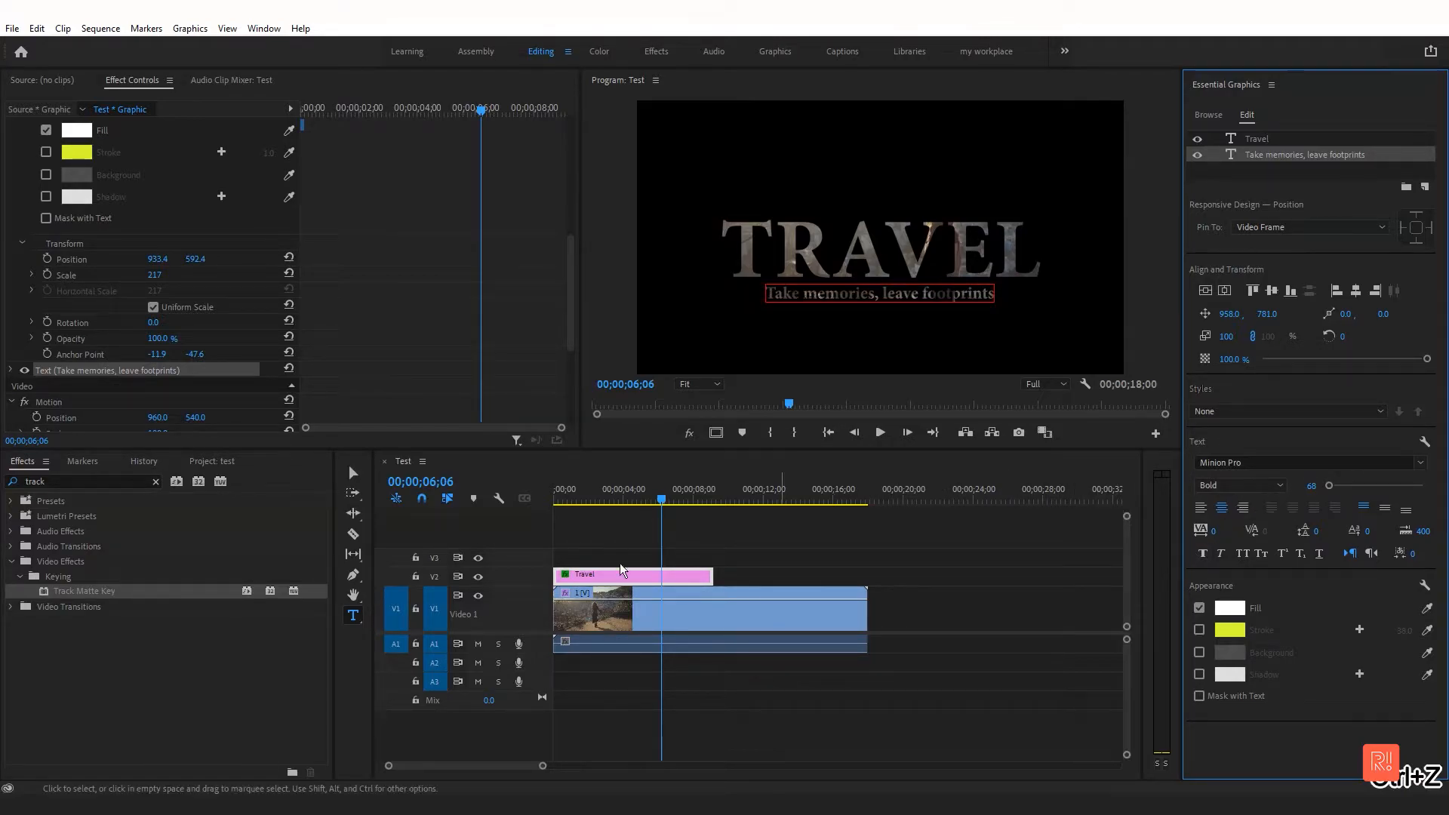
# Review the title animation with the tagline by playing from the start and scrubbing around the zoom's end.
pyautogui.click(619, 498)
pyautogui.moveTo(618, 497)
pyautogui.mouseDown()
pyautogui.moveTo(657, 499)
pyautogui.moveTo(608, 505)
pyautogui.moveTo(629, 506)
pyautogui.mouseUp()
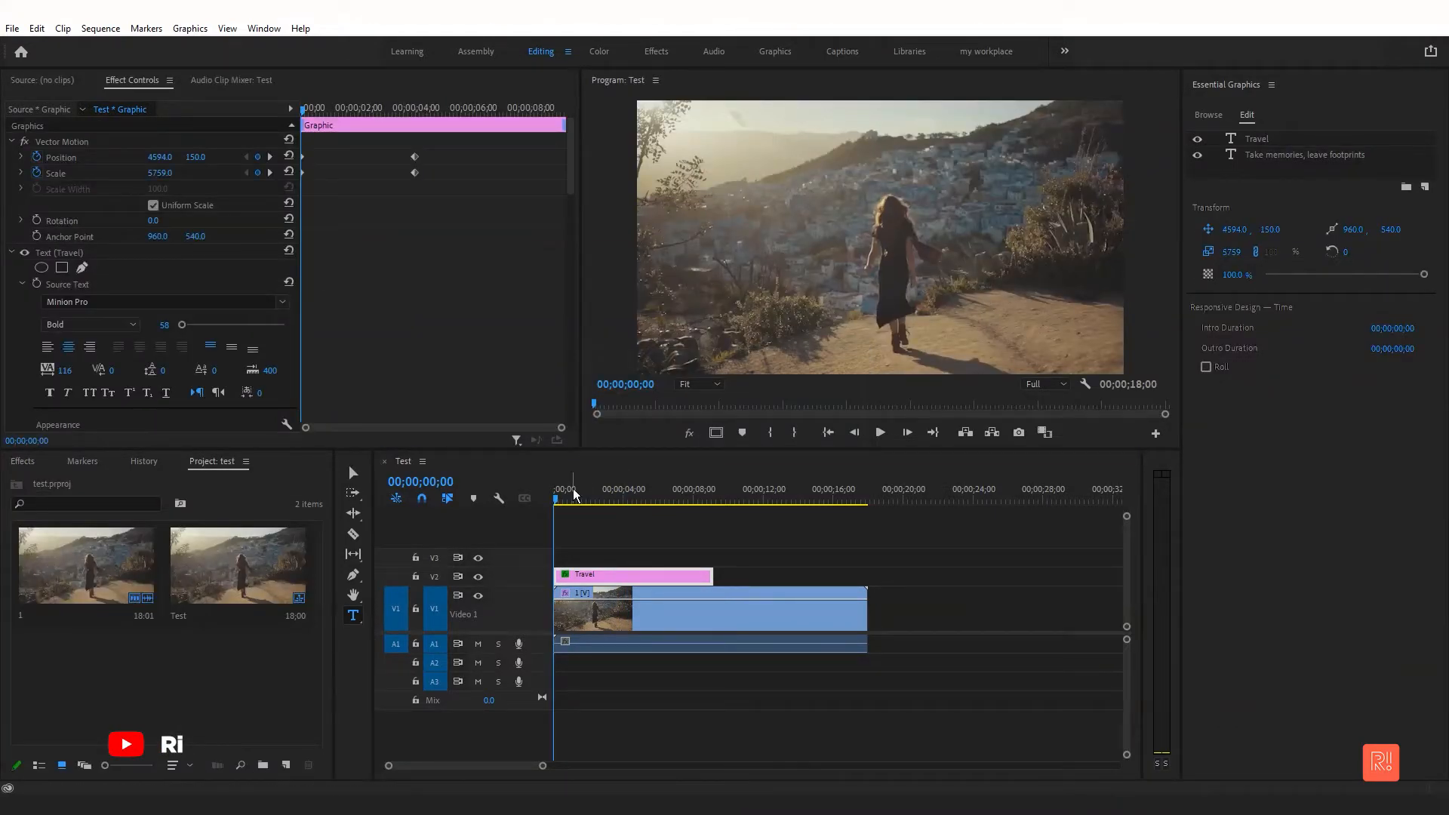
pyautogui.click(534, 495)
pyautogui.press('space')
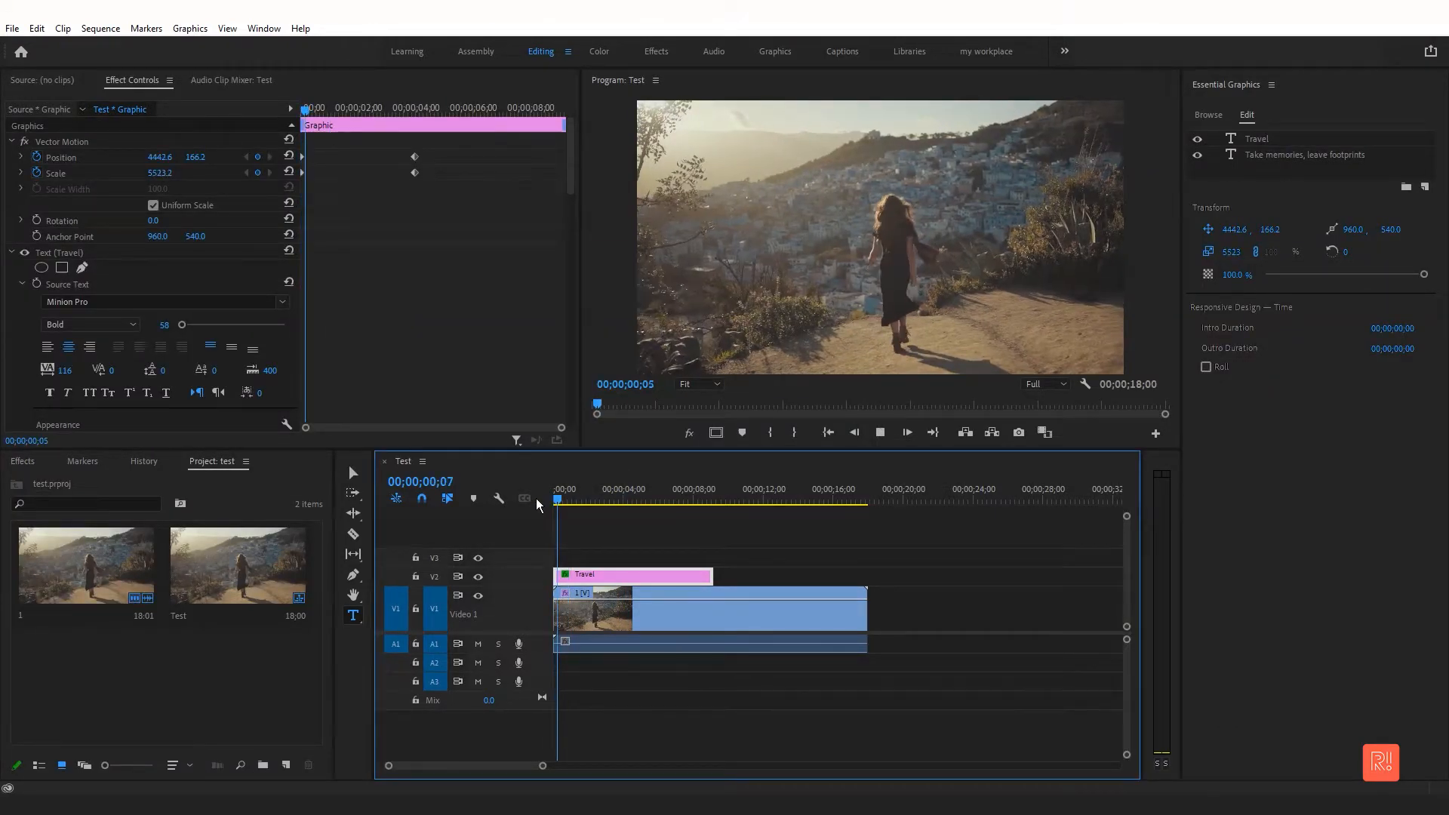
pyautogui.moveTo(621, 494)
pyautogui.mouseDown()
pyautogui.moveTo(641, 492)
pyautogui.moveTo(599, 494)
pyautogui.moveTo(617, 495)
pyautogui.mouseUp()
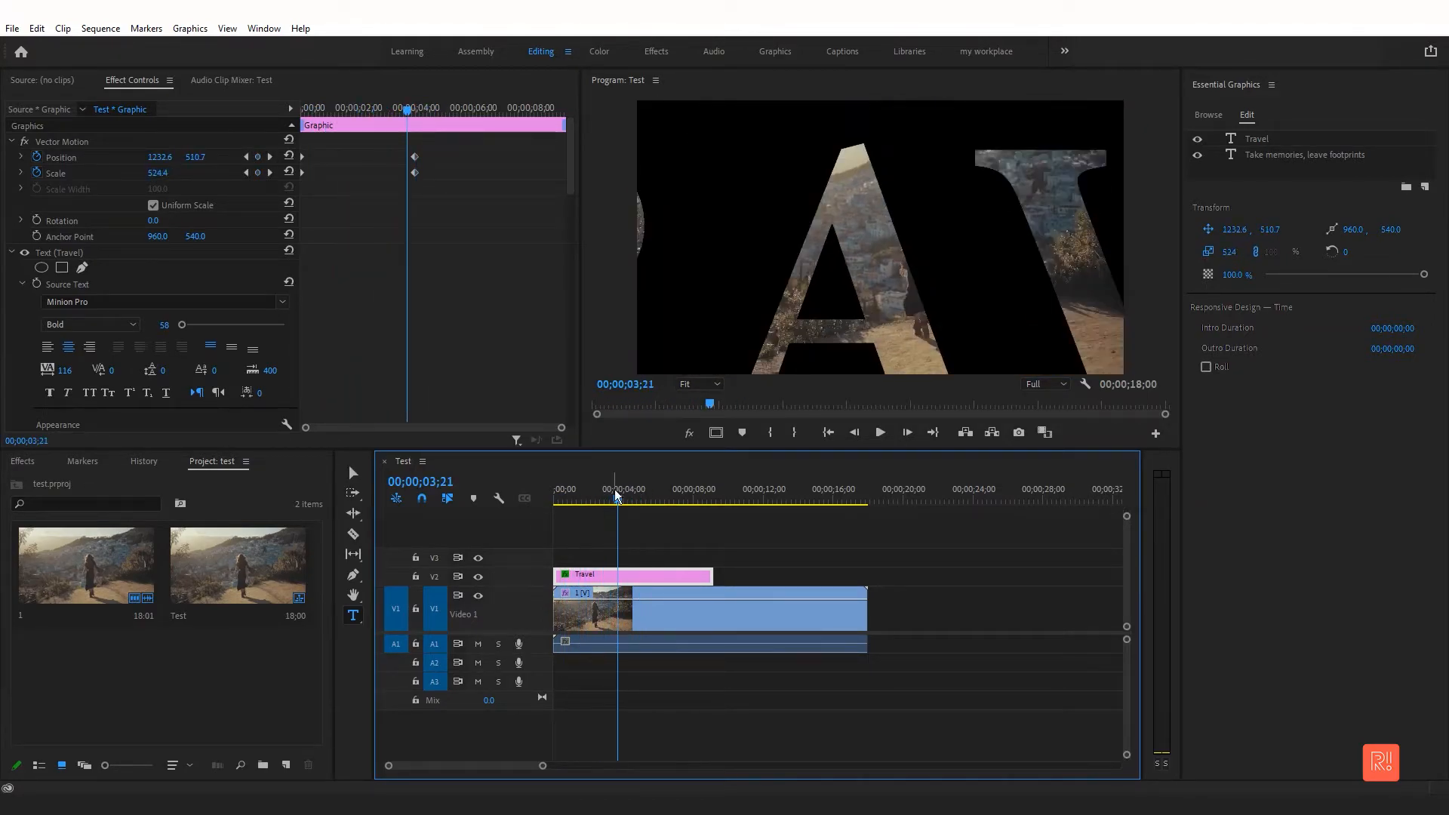
# Reverse the zoom by swapping the Vector Motion keyframes, with scale 100 at the start and scale 5759 at 00;00;04;00.
pyautogui.click(418, 106)
pyautogui.moveTo(561, 429); pyautogui.dragTo(523, 420)
pyautogui.moveTo(419, 106); pyautogui.dragTo(432, 113)
pyautogui.moveTo(498, 428); pyautogui.dragTo(737, 417)
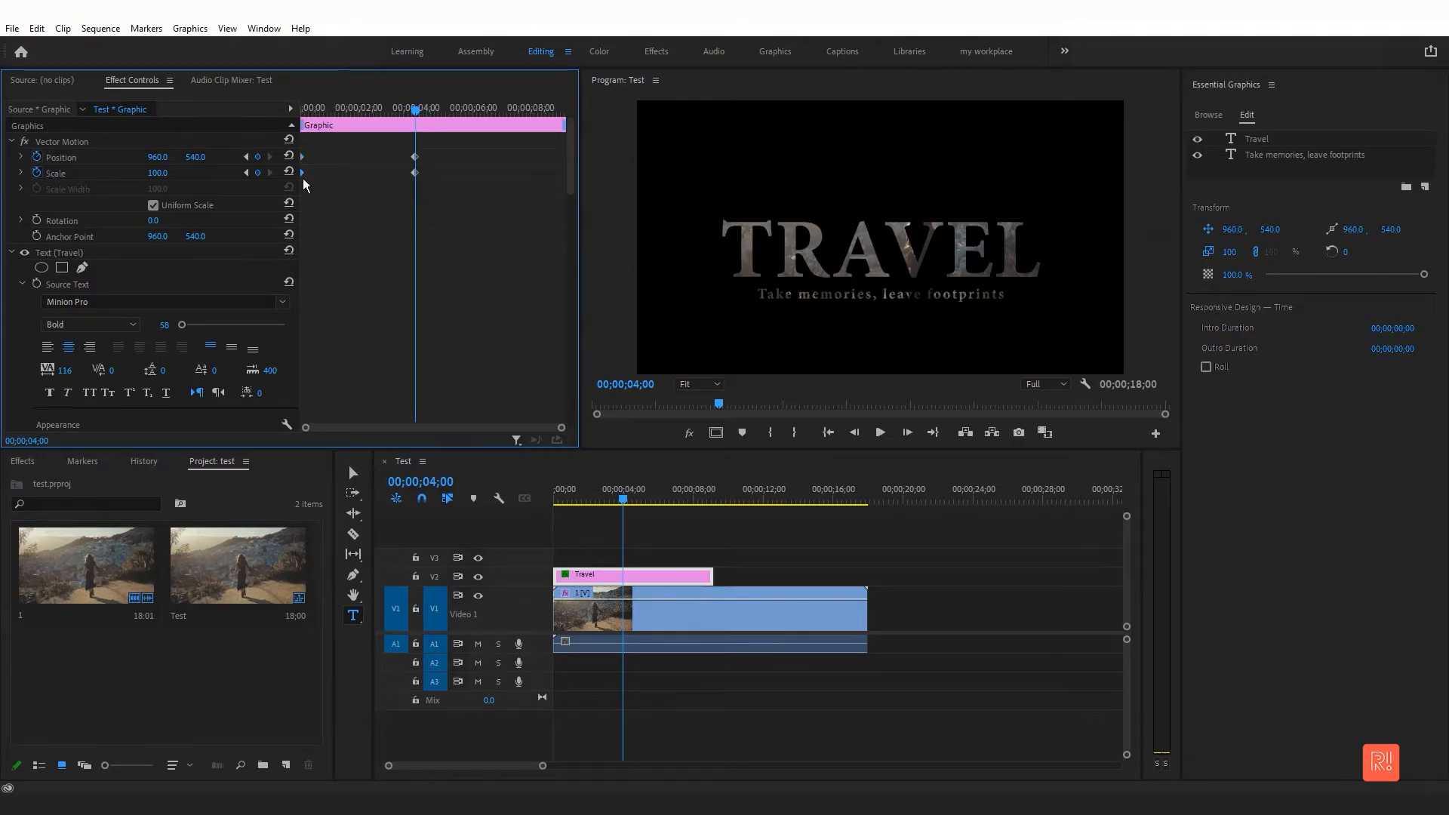
pyautogui.moveTo(310, 174); pyautogui.dragTo(522, 187)
pyautogui.moveTo(444, 149); pyautogui.dragTo(300, 178)
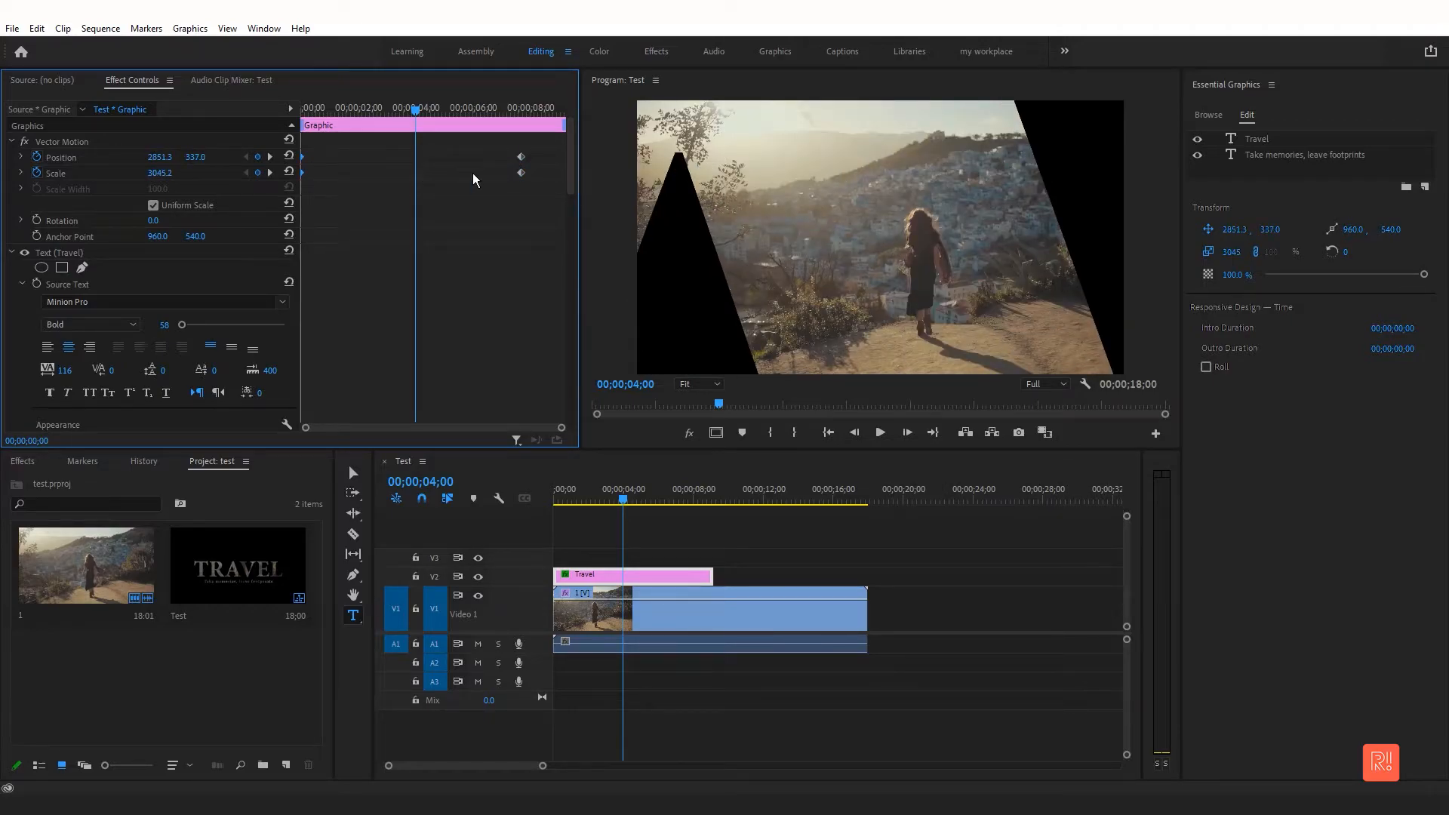
pyautogui.moveTo(527, 179); pyautogui.dragTo(419, 178)
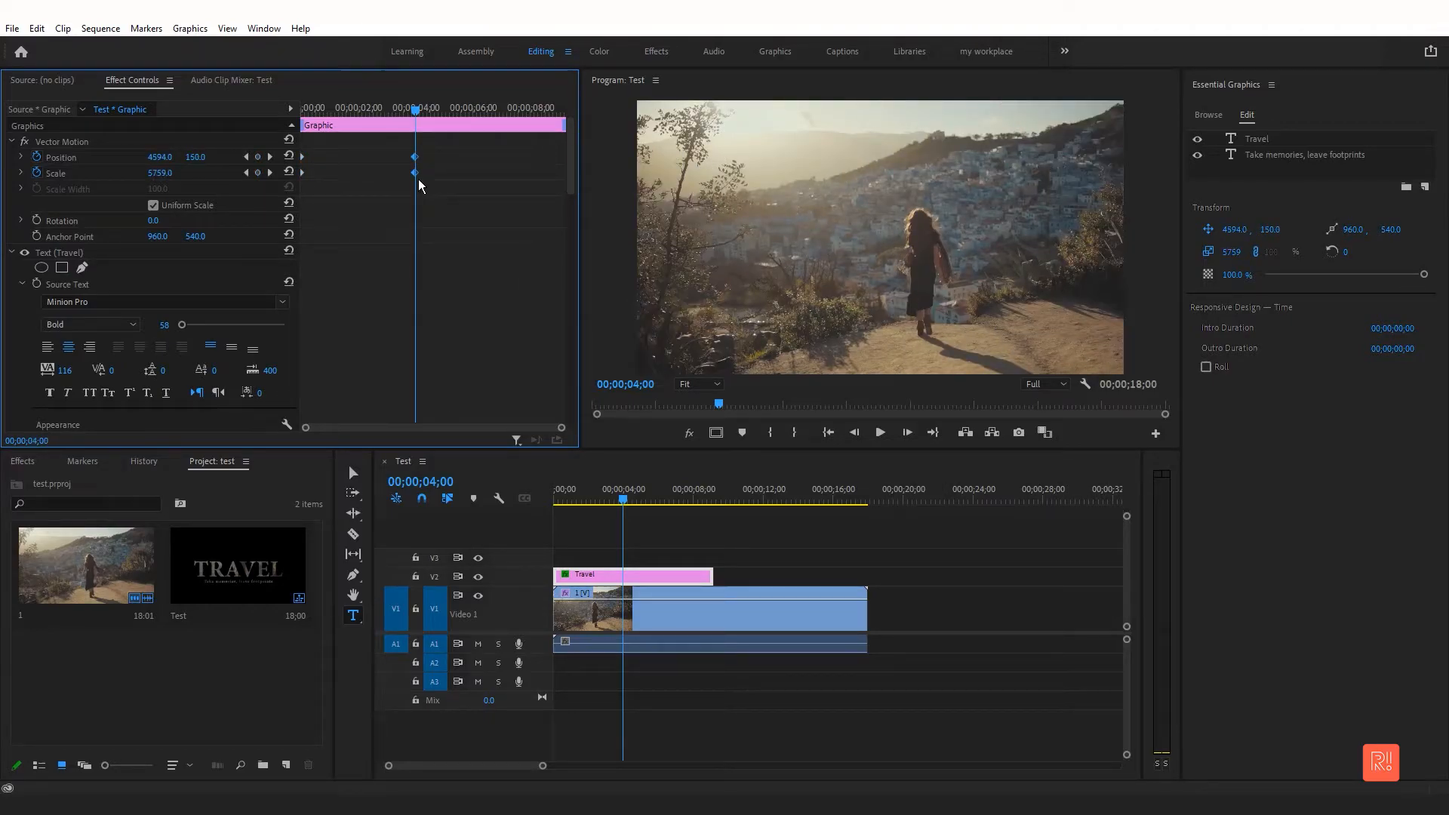
# Play the reversed zoom from the sequence start to check how the title opens into the footage.
pyautogui.click(608, 517)
pyautogui.press('Home')
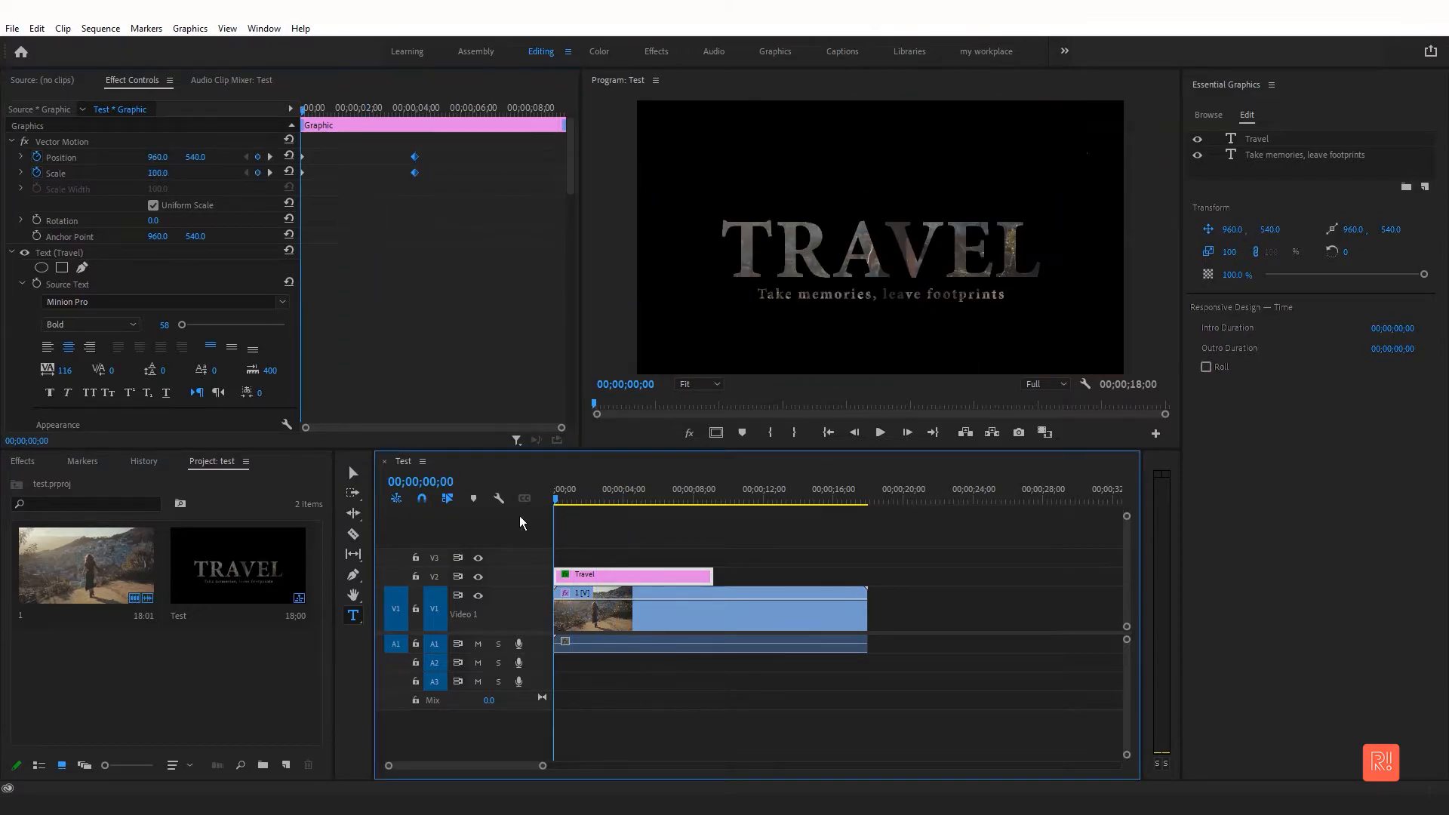
pyautogui.press('space')
pyautogui.press('space')
# Slow the zoom-in by moving the ending position and scale keyframes to about 6.6 seconds, and preview it from the start.
pyautogui.moveTo(447, 143); pyautogui.dragTo(490, 174)
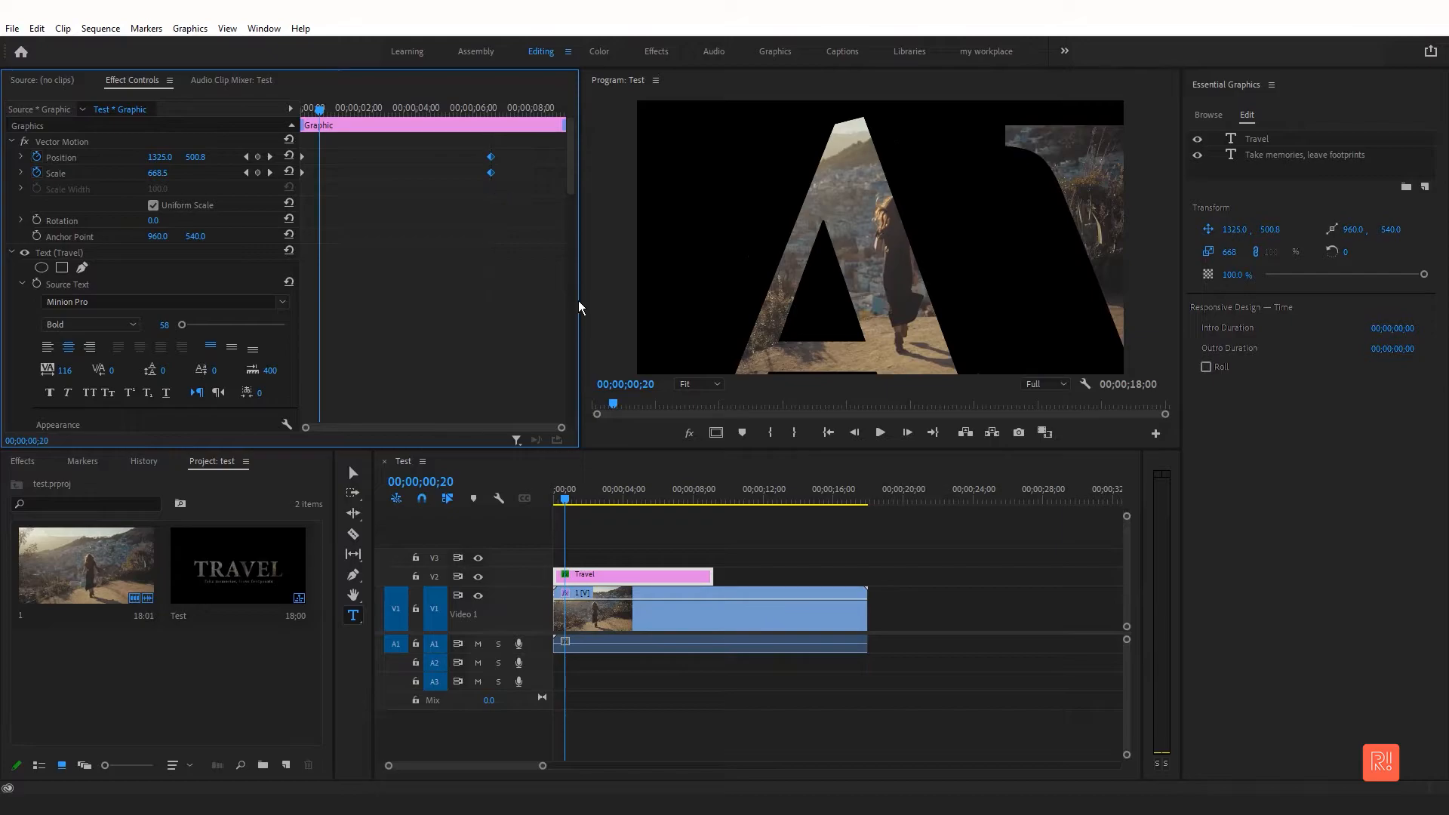
pyautogui.click(530, 508)
pyautogui.press('Home')
pyautogui.press('space')
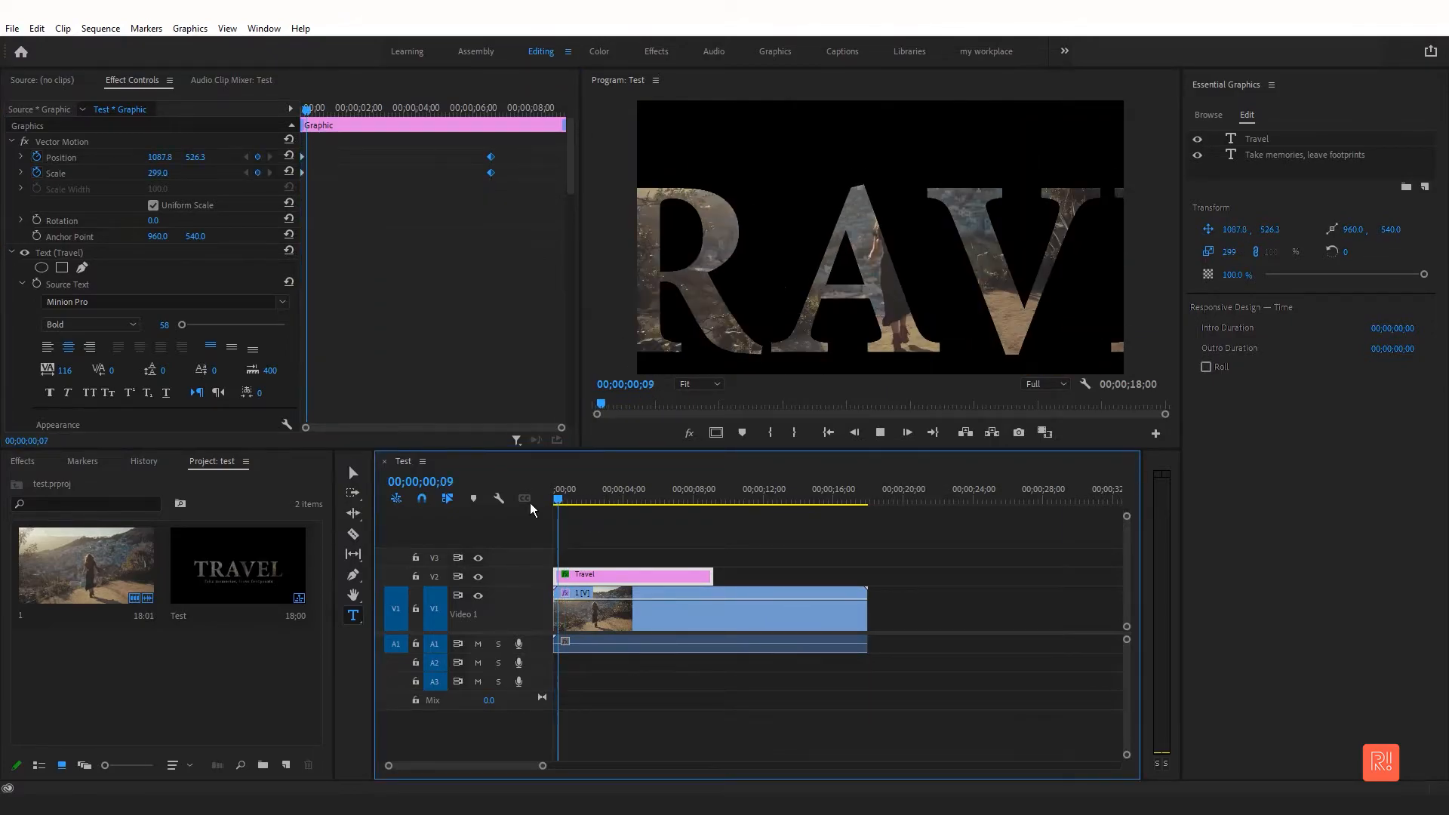
pyautogui.press('space')
# Extend the Travel graphic to the video clip's end, move its ending keyframes to about 11.6 seconds and play from the start.
pyautogui.moveTo(322, 144); pyautogui.dragTo(292, 190)
pyautogui.moveTo(712, 575); pyautogui.dragTo(868, 575)
pyautogui.moveTo(437, 144); pyautogui.dragTo(471, 172)
pyautogui.click(460, 513)
pyautogui.press('Home')
pyautogui.press('space')
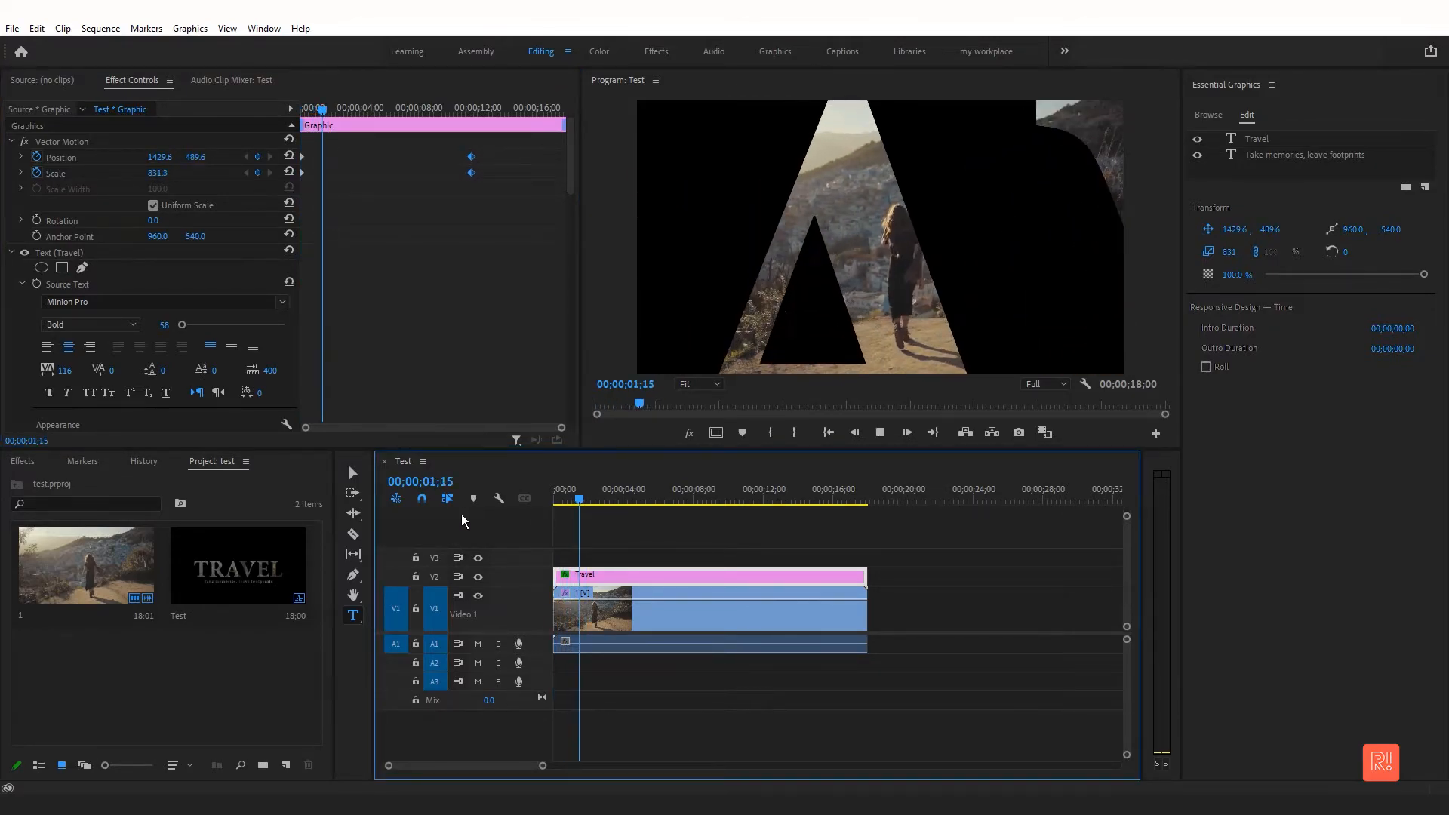
# Apply Ease Out to the starting scale keyframe and to the starting position keyframe's temporal interpolation, and play the zoom from the start.
pyautogui.moveTo(571, 498); pyautogui.dragTo(483, 501)
pyautogui.moveTo(562, 430); pyautogui.dragTo(454, 427)
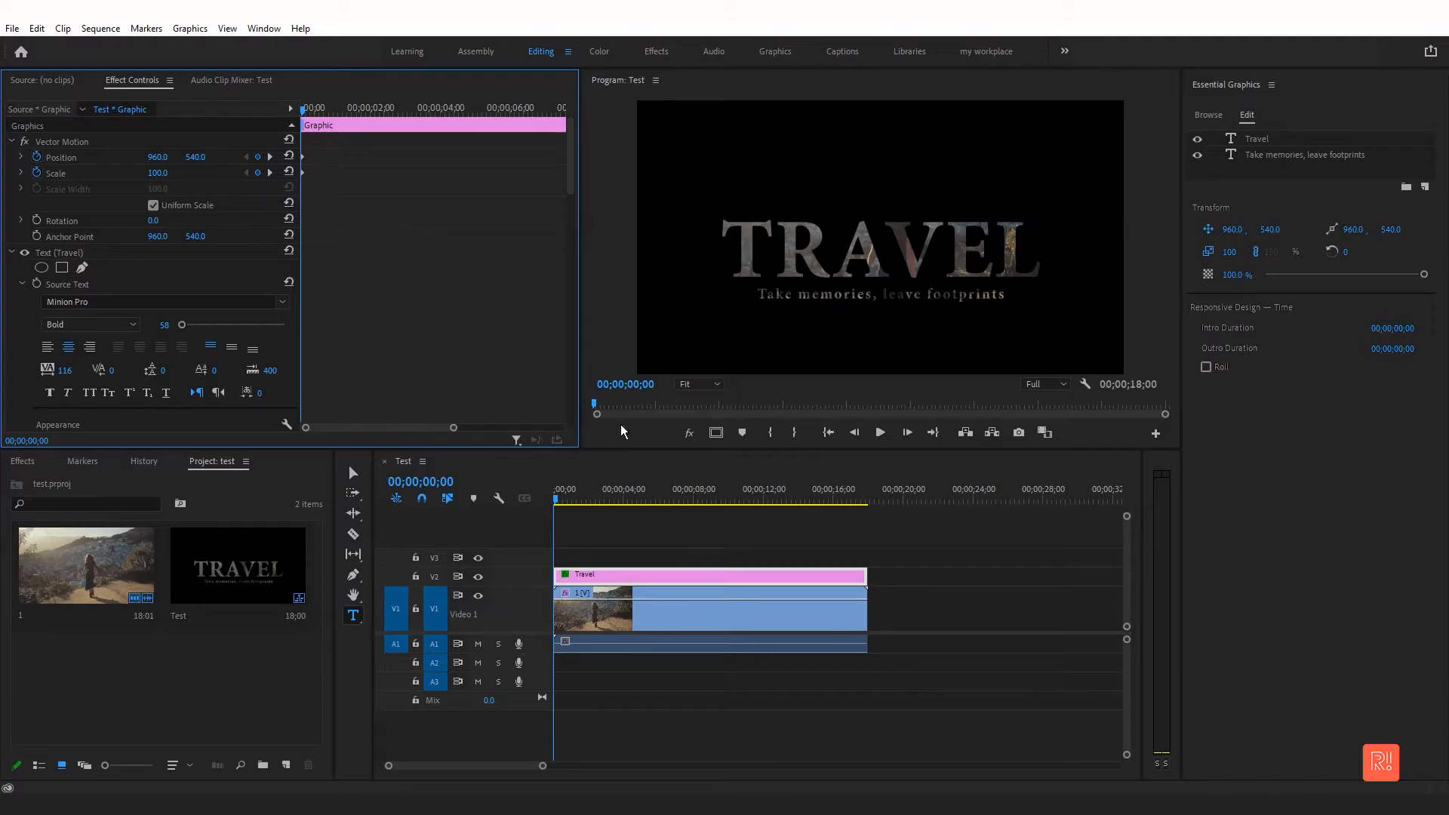
pyautogui.rightClick(302, 173)
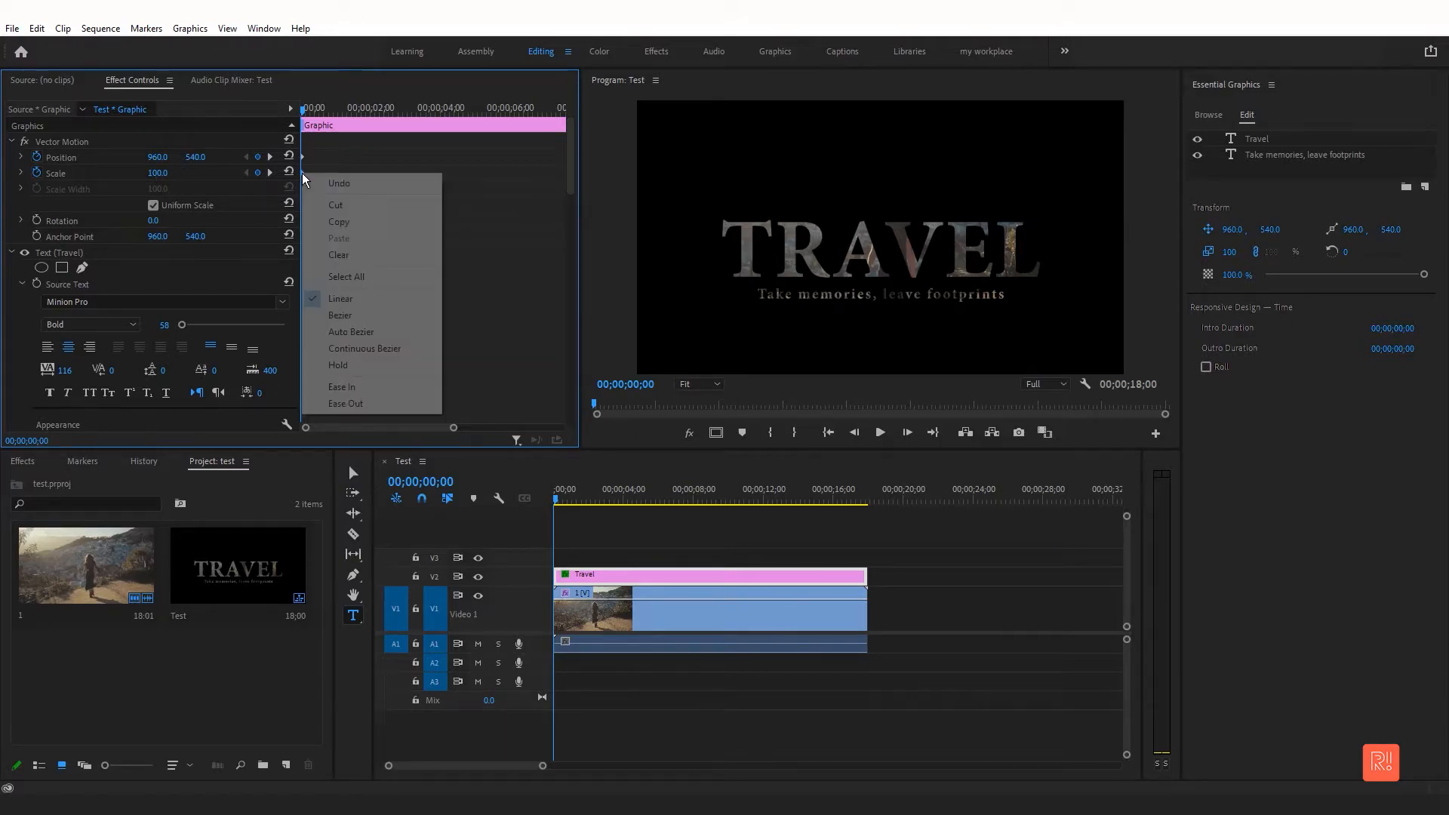
pyautogui.click(391, 405)
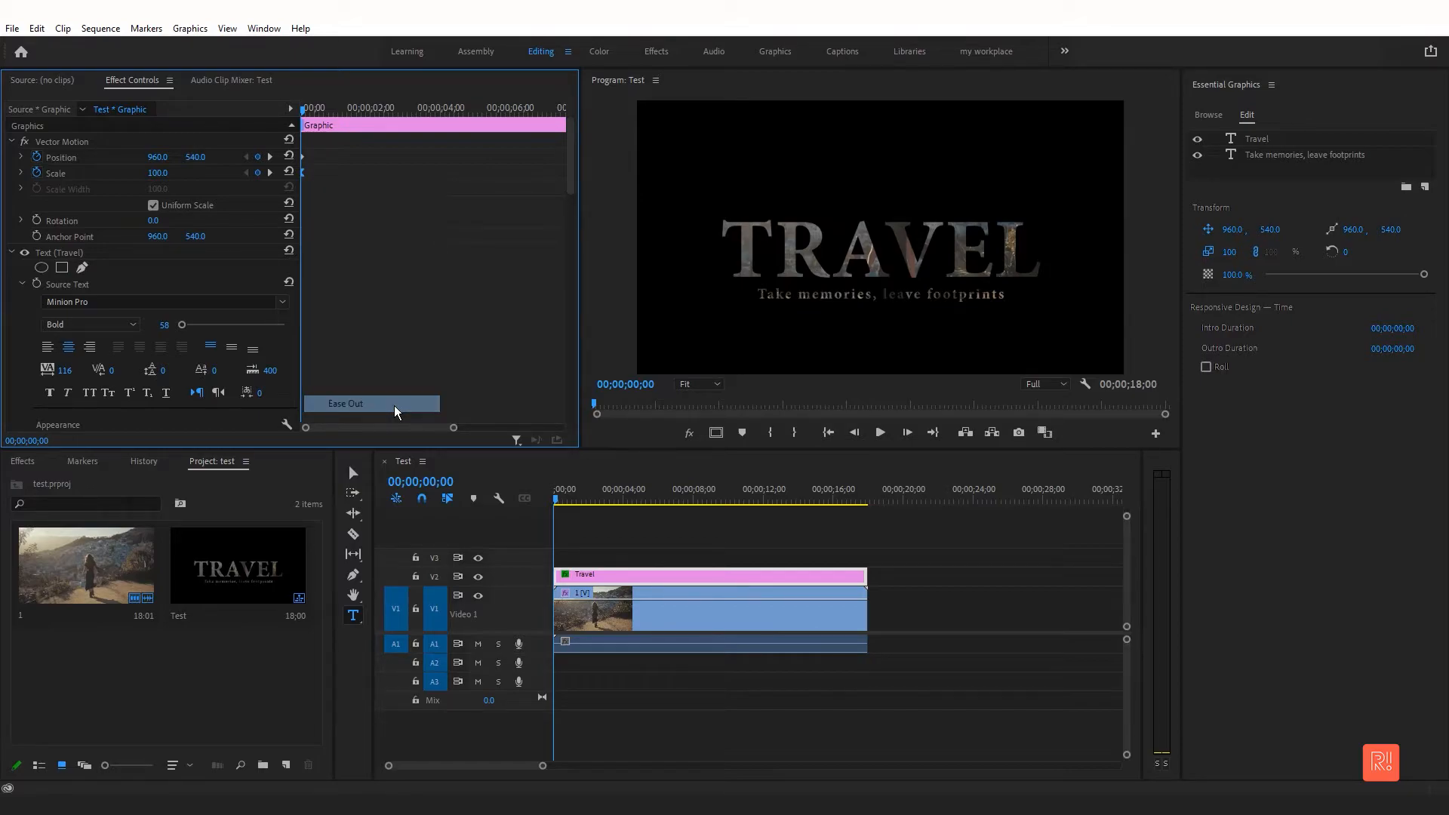
pyautogui.rightClick(303, 161)
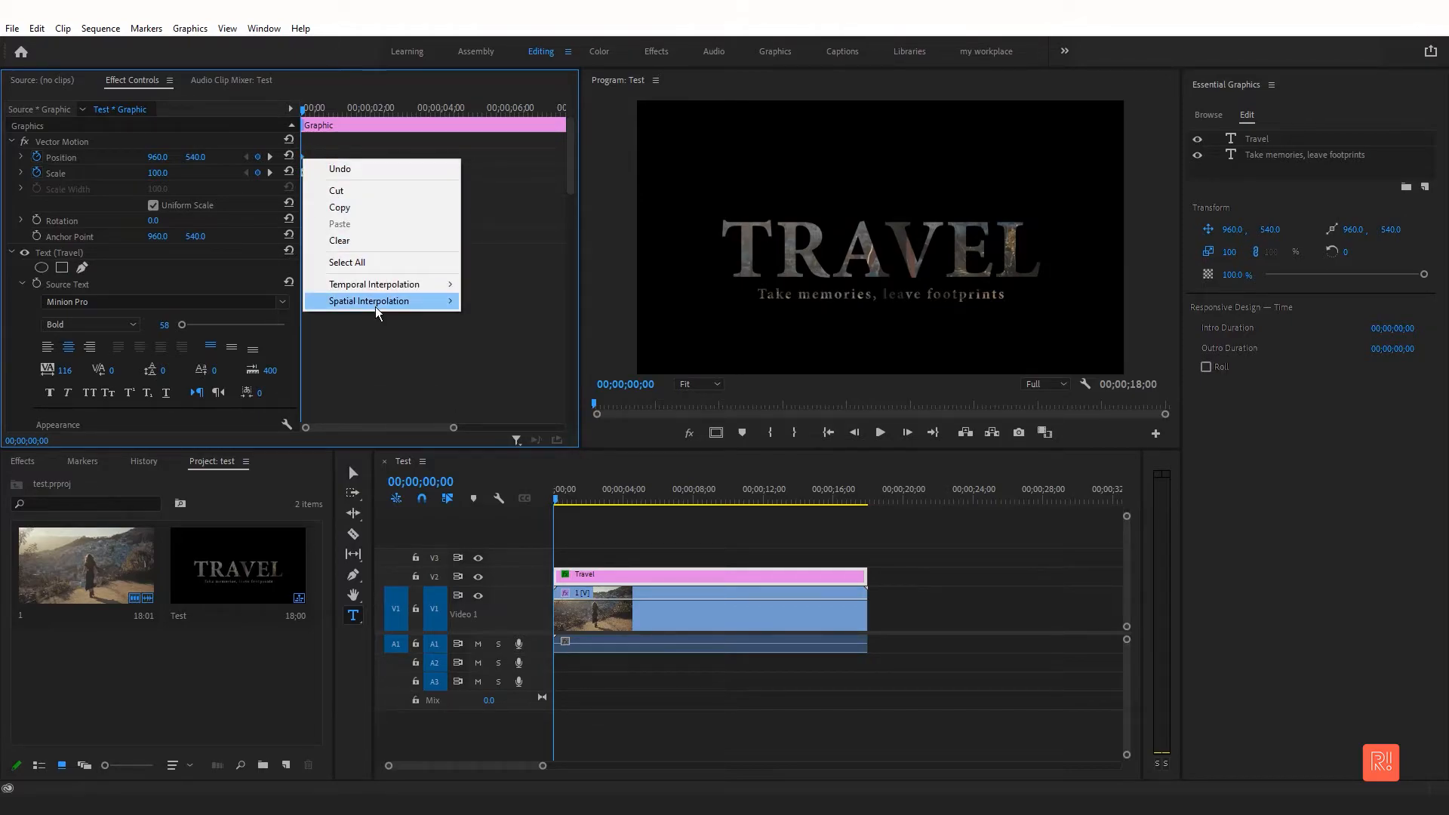
pyautogui.moveTo(377, 301)
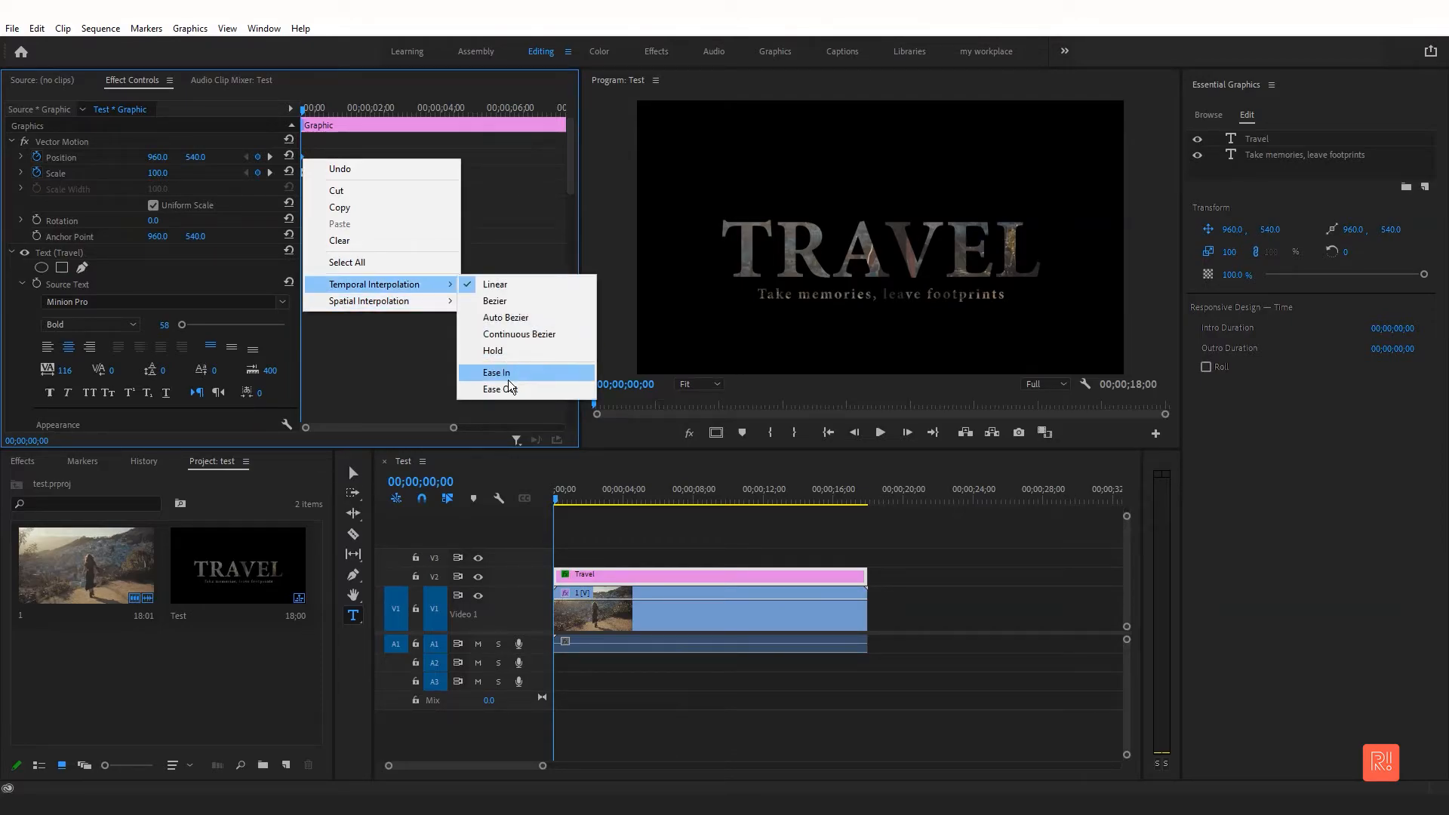
pyautogui.click(528, 389)
pyautogui.press('space')
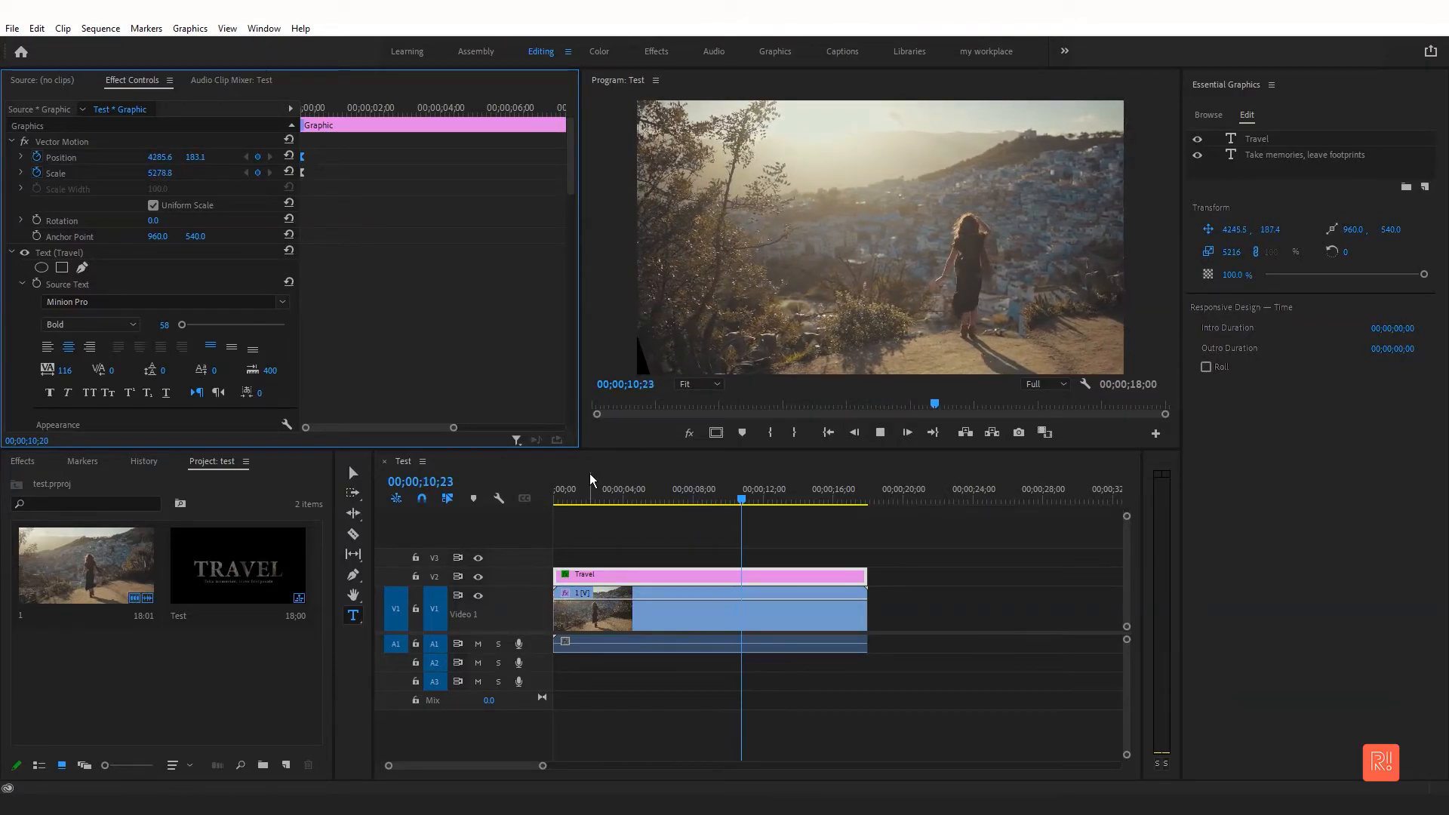
pyautogui.press('space')
# Move the ending position and scale keyframes to about 9.7 seconds and preview the faster zoom.
pyautogui.moveTo(482, 434); pyautogui.dragTo(561, 428)
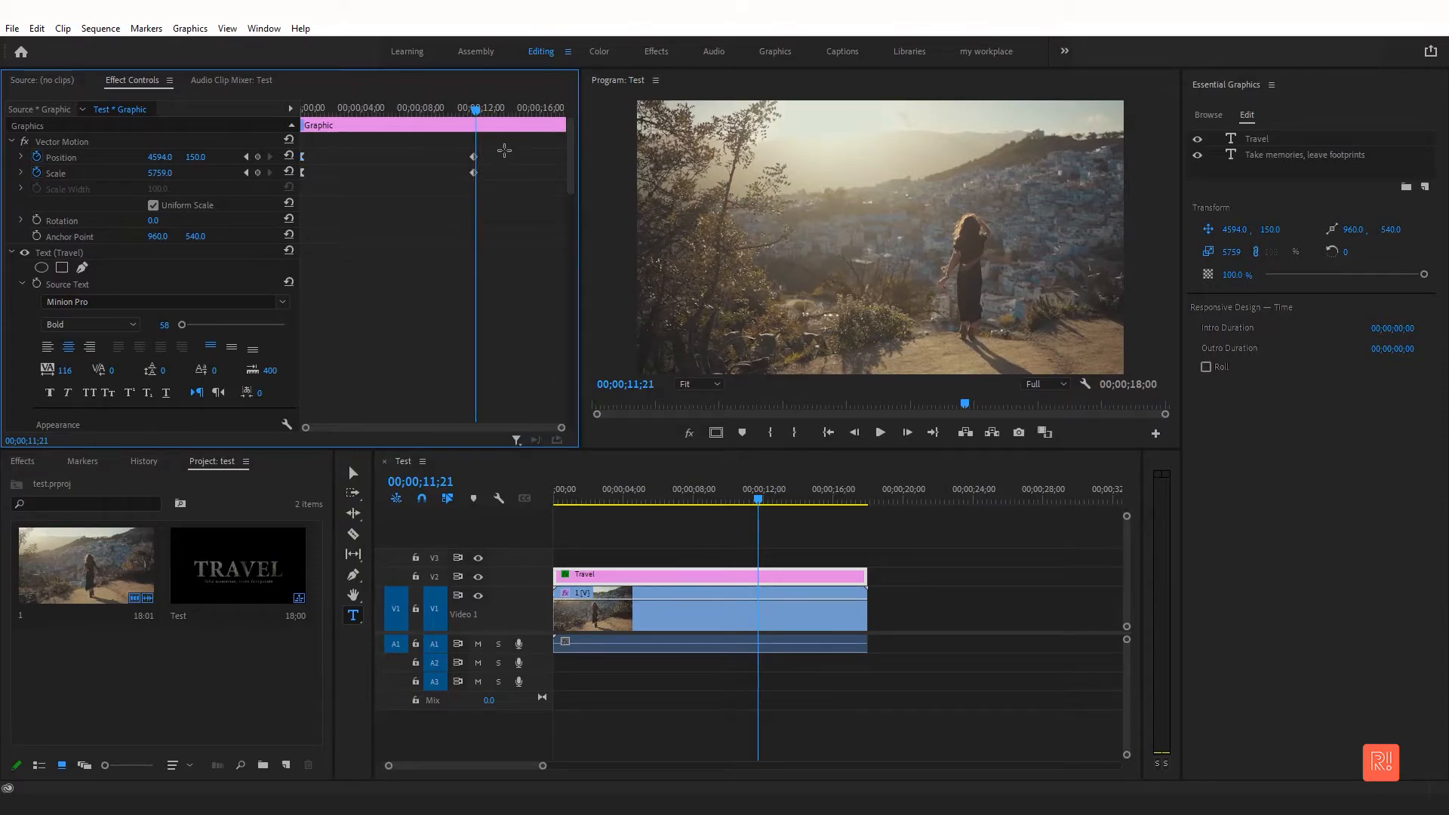
pyautogui.moveTo(498, 148); pyautogui.dragTo(445, 172)
pyautogui.moveTo(433, 110); pyautogui.dragTo(372, 107)
pyautogui.press('space')
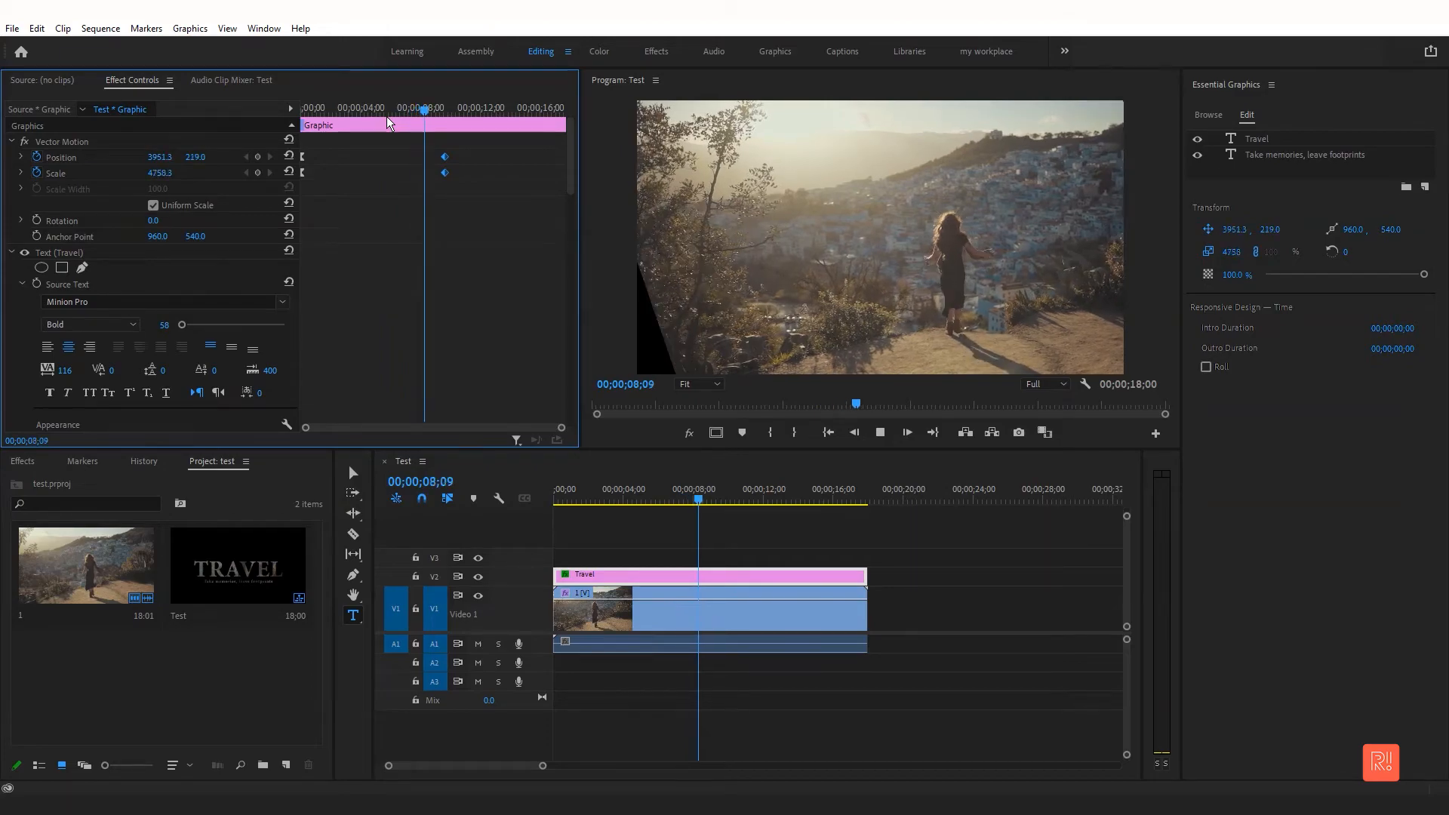
pyautogui.press('space')
# Create an adjustment layer and place it on V3 above the Travel graphic, extended to the sequence's full length.
pyautogui.moveTo(665, 485); pyautogui.dragTo(521, 494)
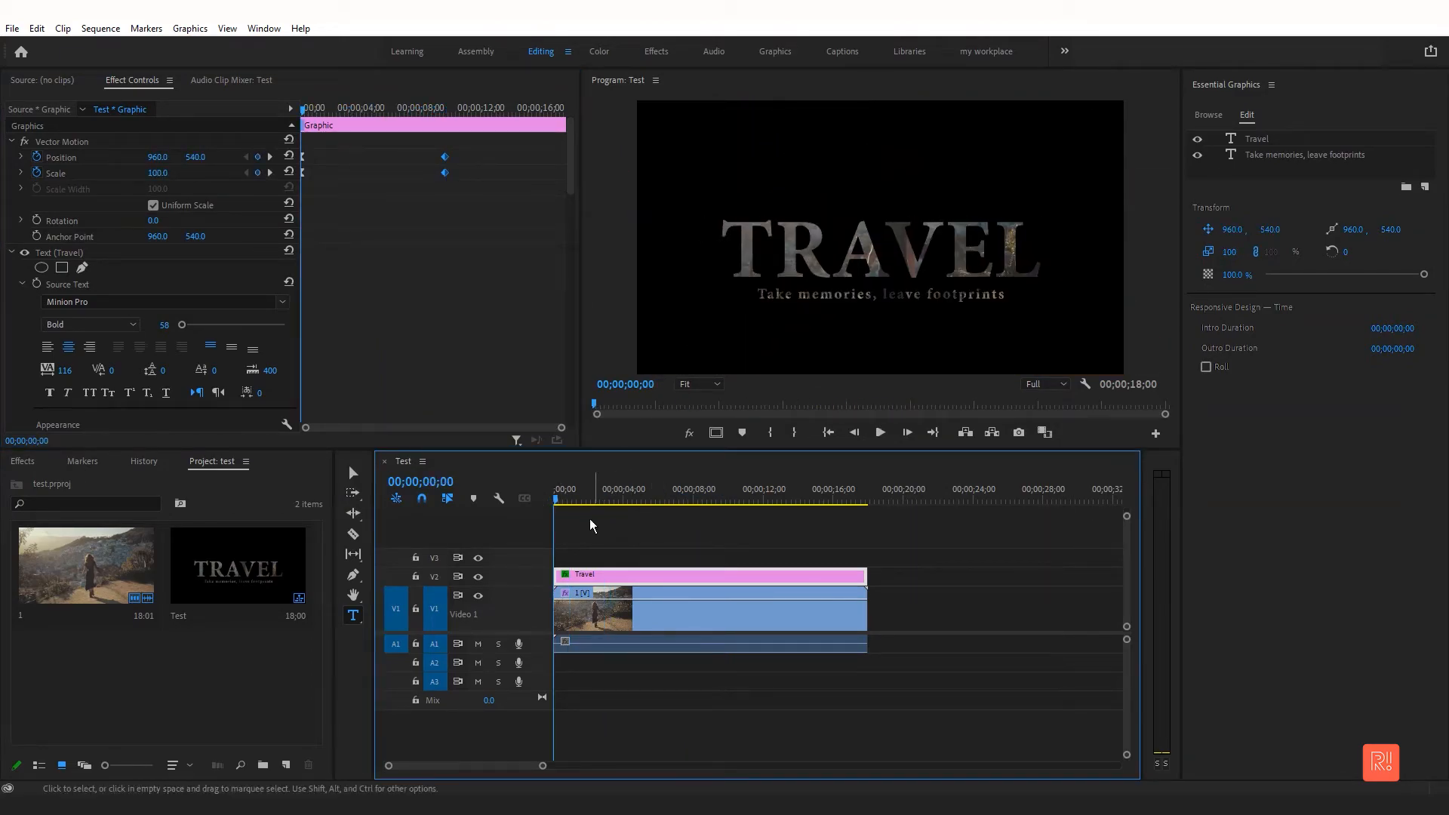
pyautogui.click(609, 535)
pyautogui.click(285, 765)
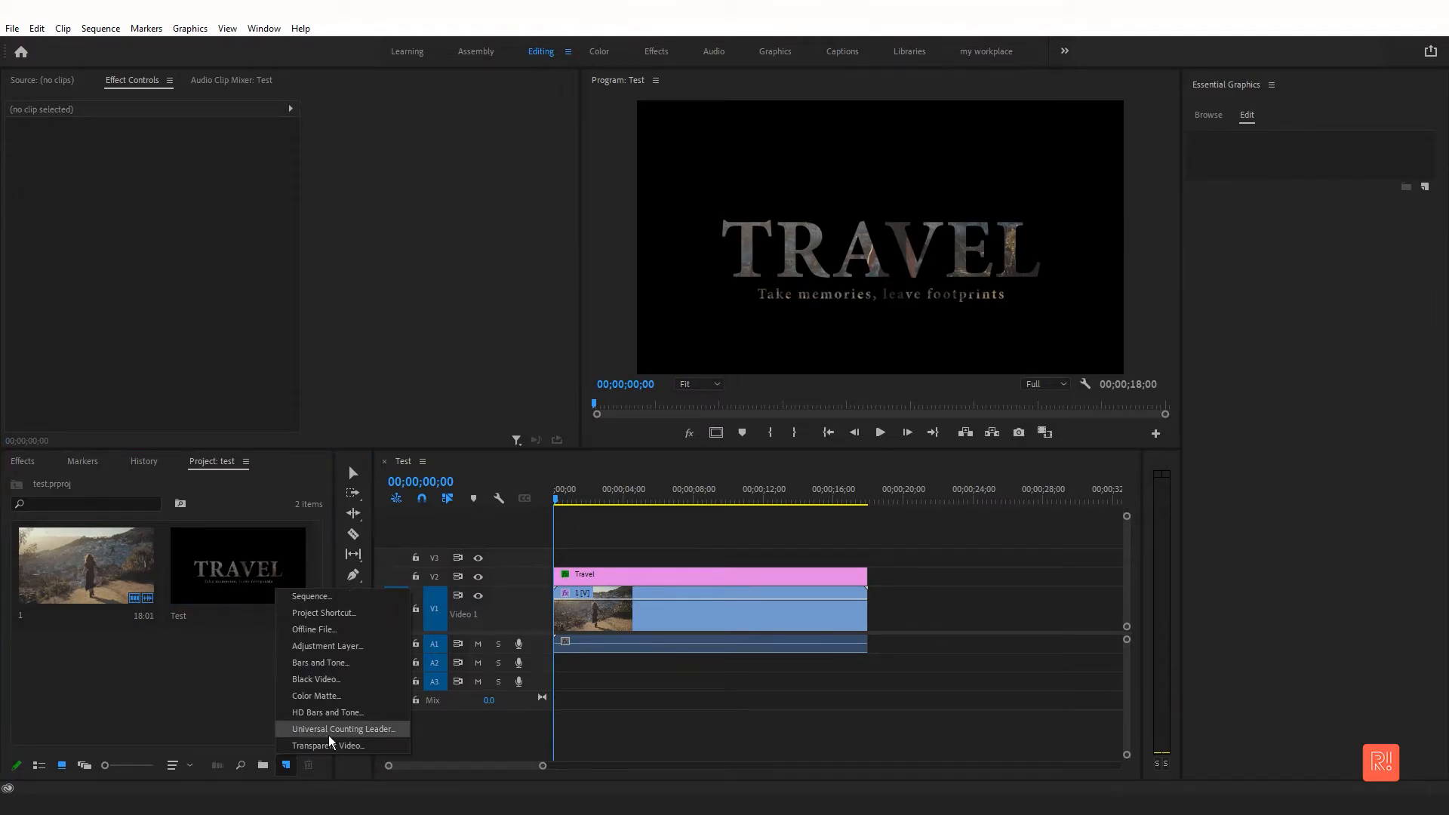
pyautogui.click(327, 646)
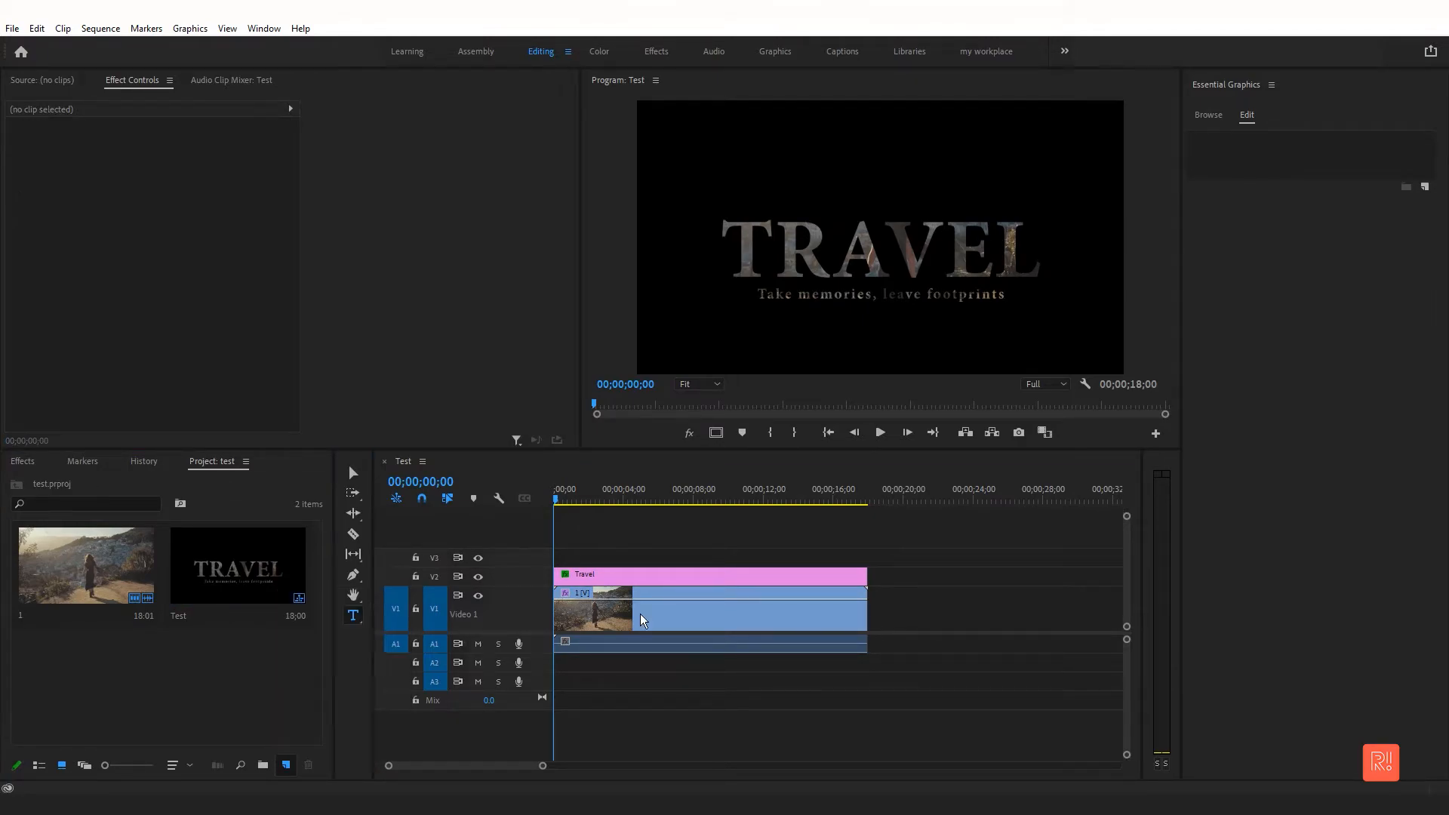
pyautogui.click(771, 462)
pyautogui.moveTo(257, 607); pyautogui.dragTo(867, 556)
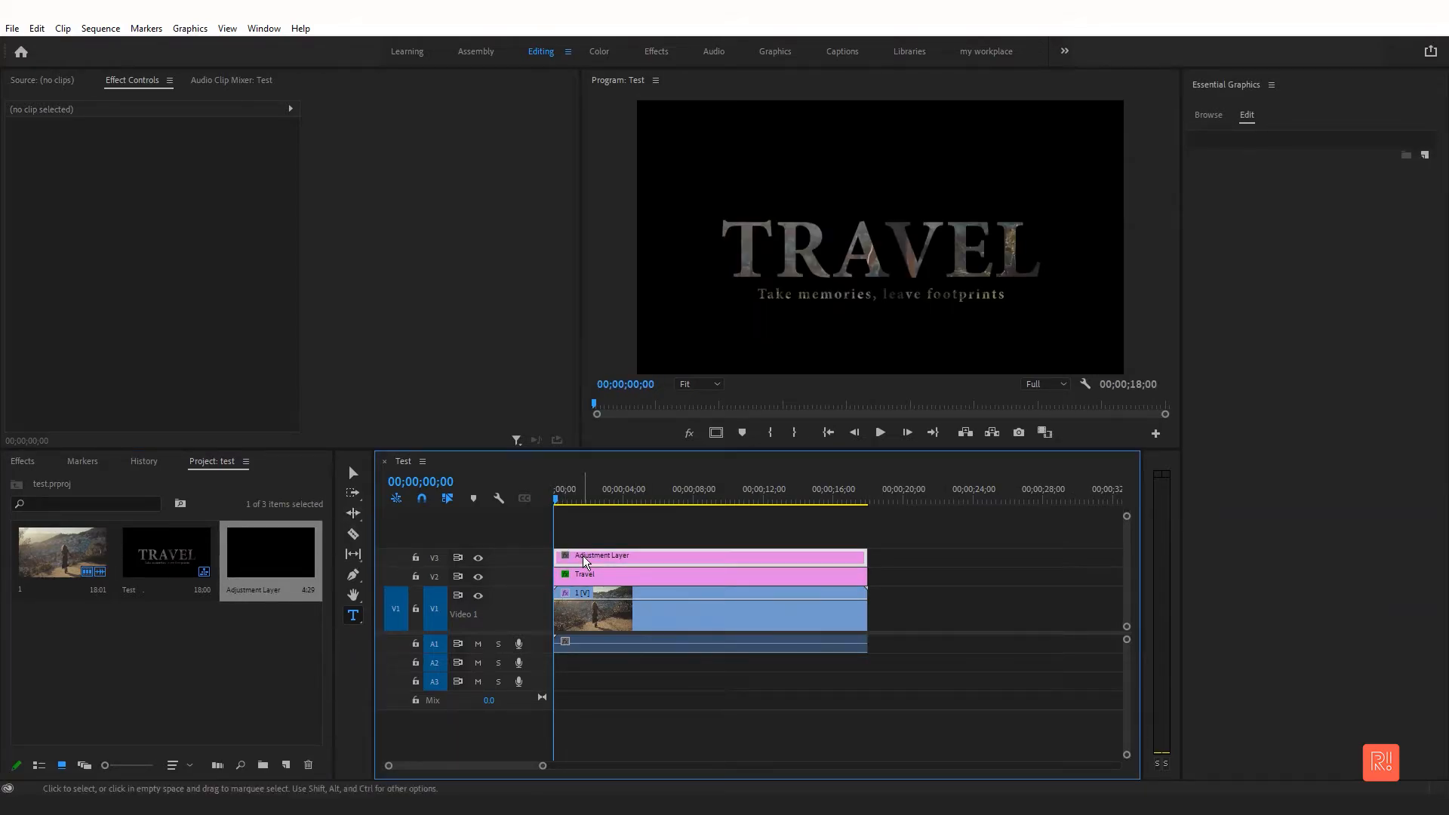
# Apply the Crop effect to the adjustment layer and set its top and bottom crop to 15%.
pyautogui.click(583, 555)
pyautogui.click(38, 462)
pyautogui.click(79, 481)
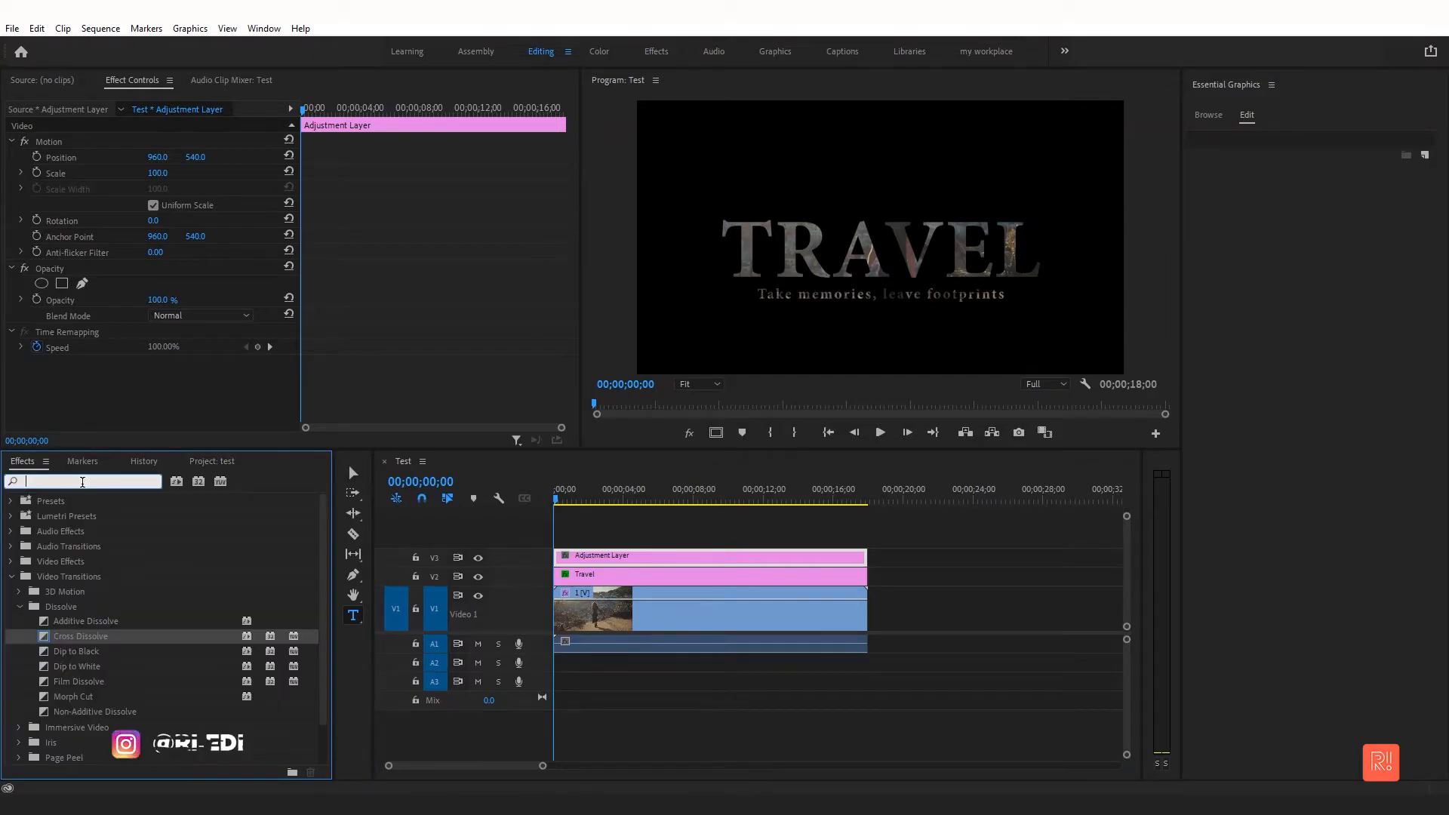
pyautogui.write('crop')
pyautogui.moveTo(49, 590); pyautogui.dragTo(389, 575)
pyautogui.moveTo(632, 568); pyautogui.dragTo(634, 564)
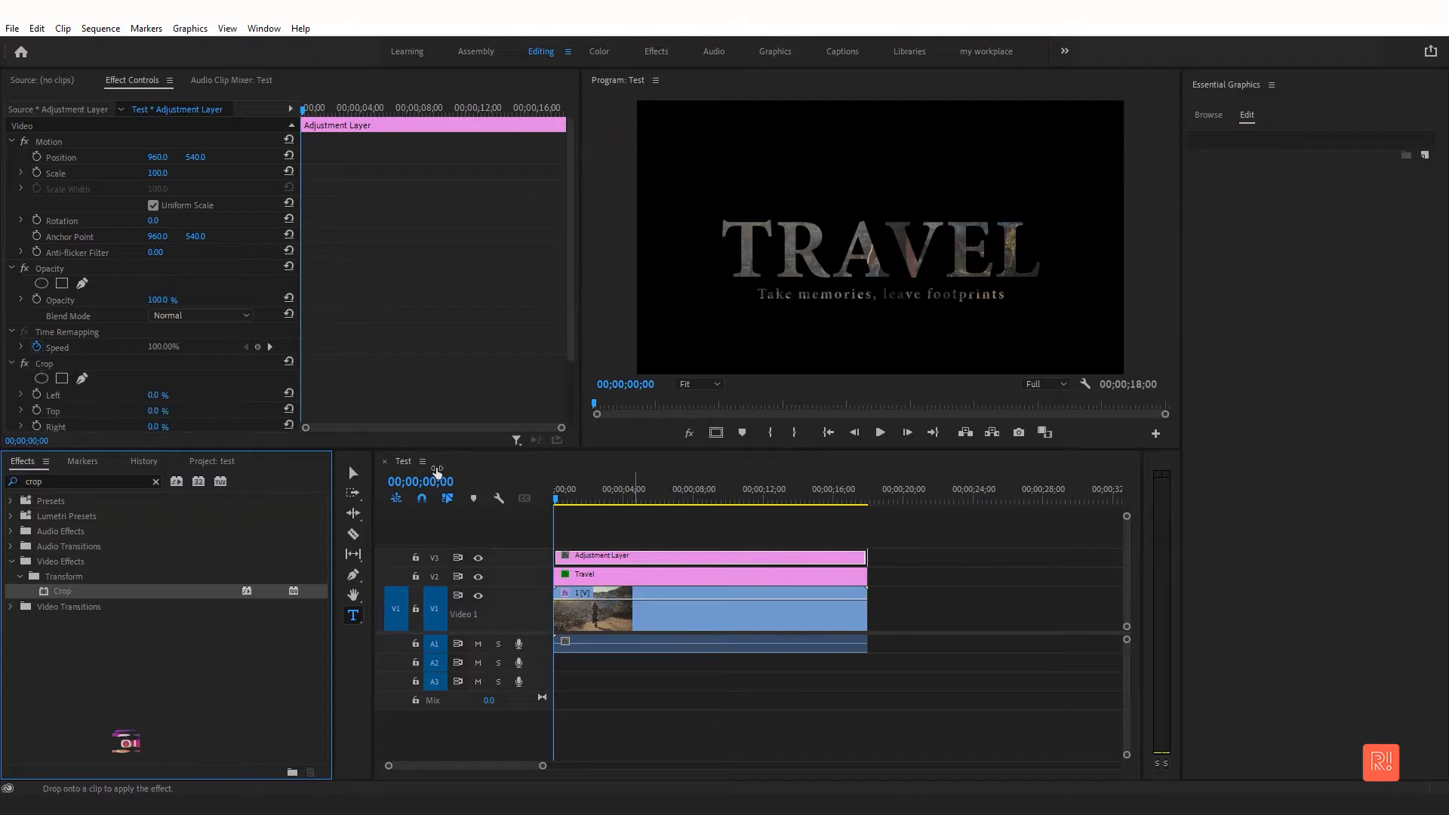
pyautogui.scroll(-2, 252, 400)
pyautogui.click(157, 360)
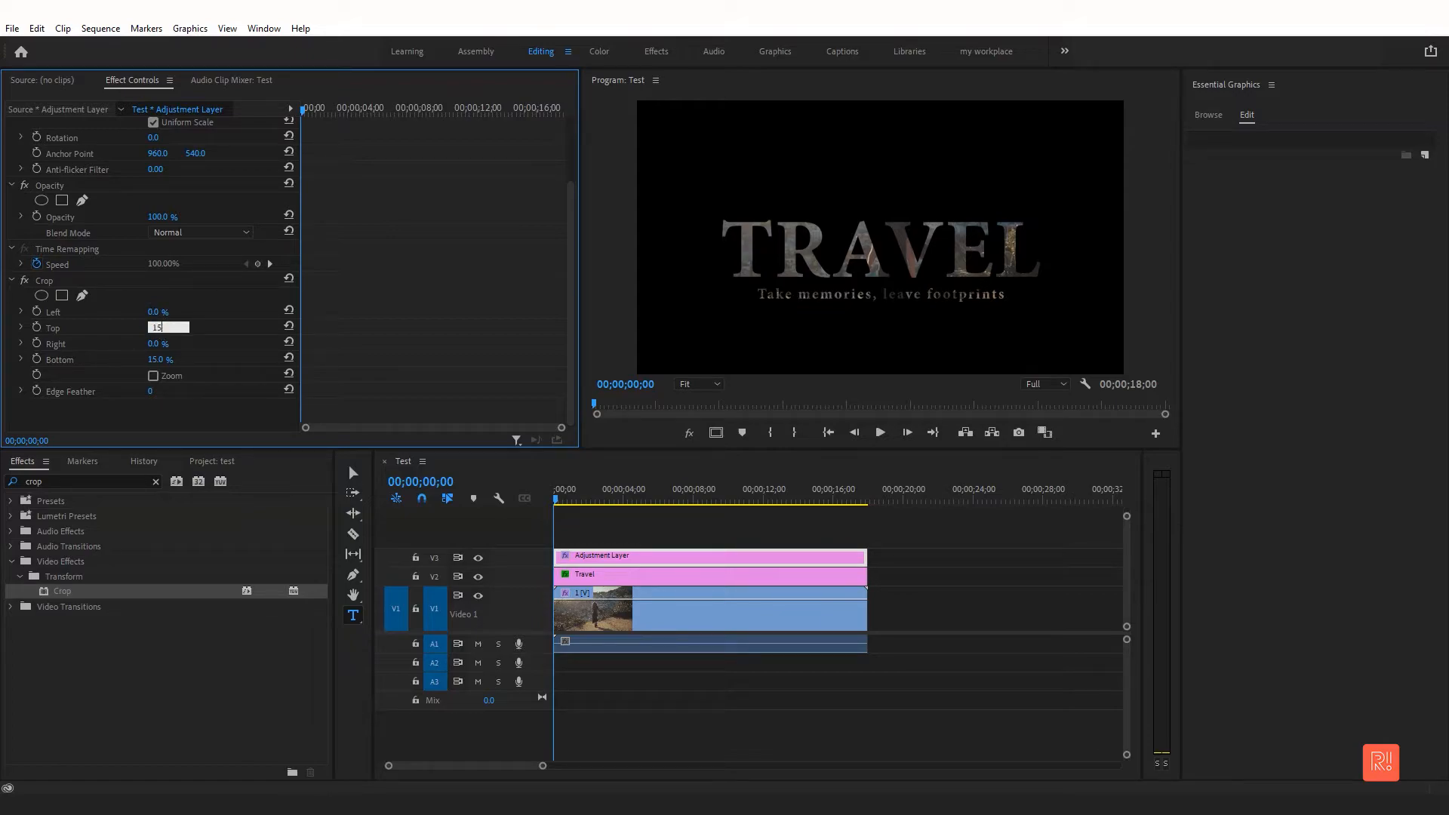
# Keyframe the top and bottom crop from 0% at the start to 15% at 00;00;08;29, and play the result.
pyautogui.moveTo(579, 492); pyautogui.dragTo(713, 507)
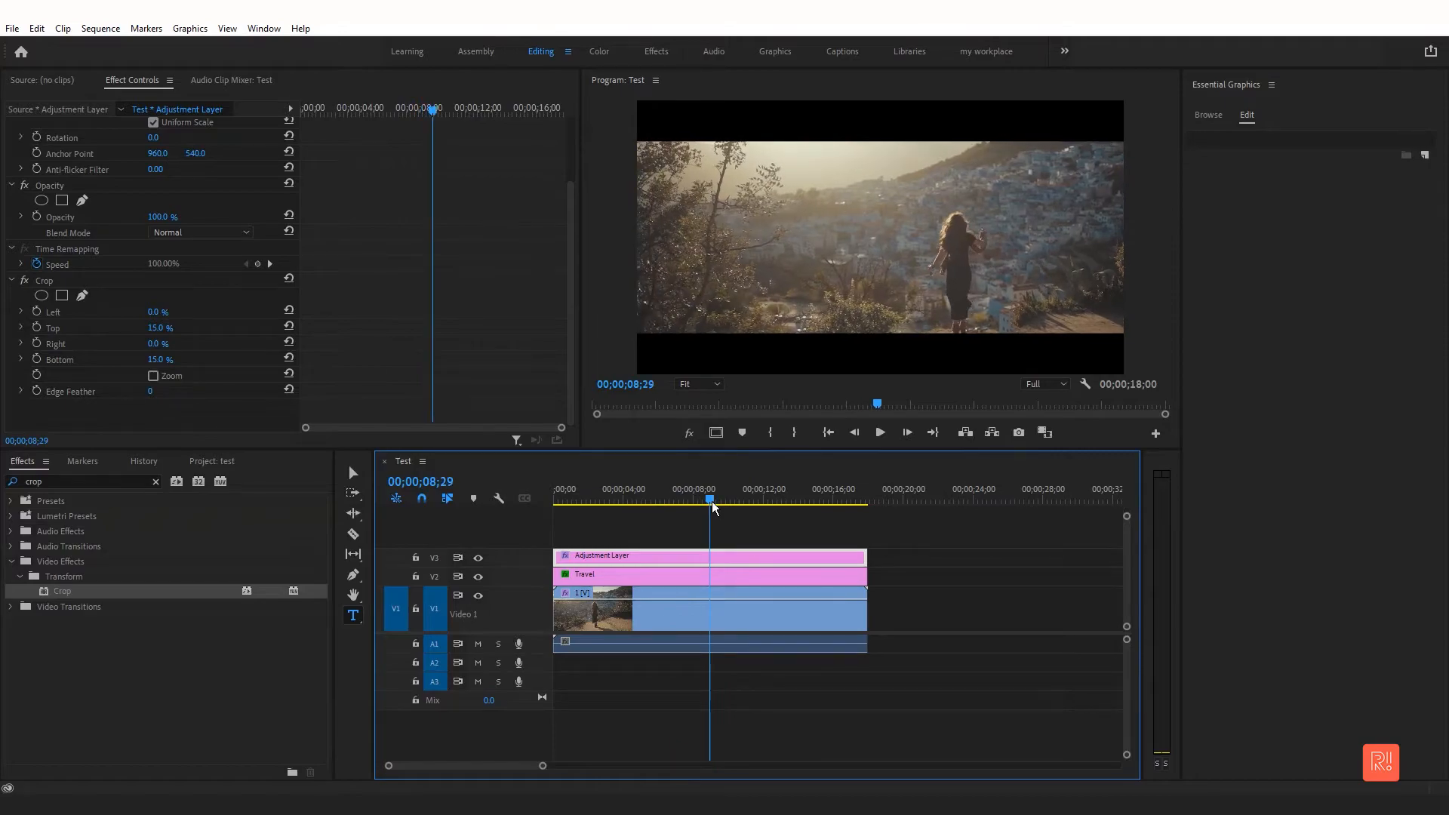
pyautogui.click(37, 360)
pyautogui.click(36, 328)
pyautogui.moveTo(658, 506); pyautogui.dragTo(544, 488)
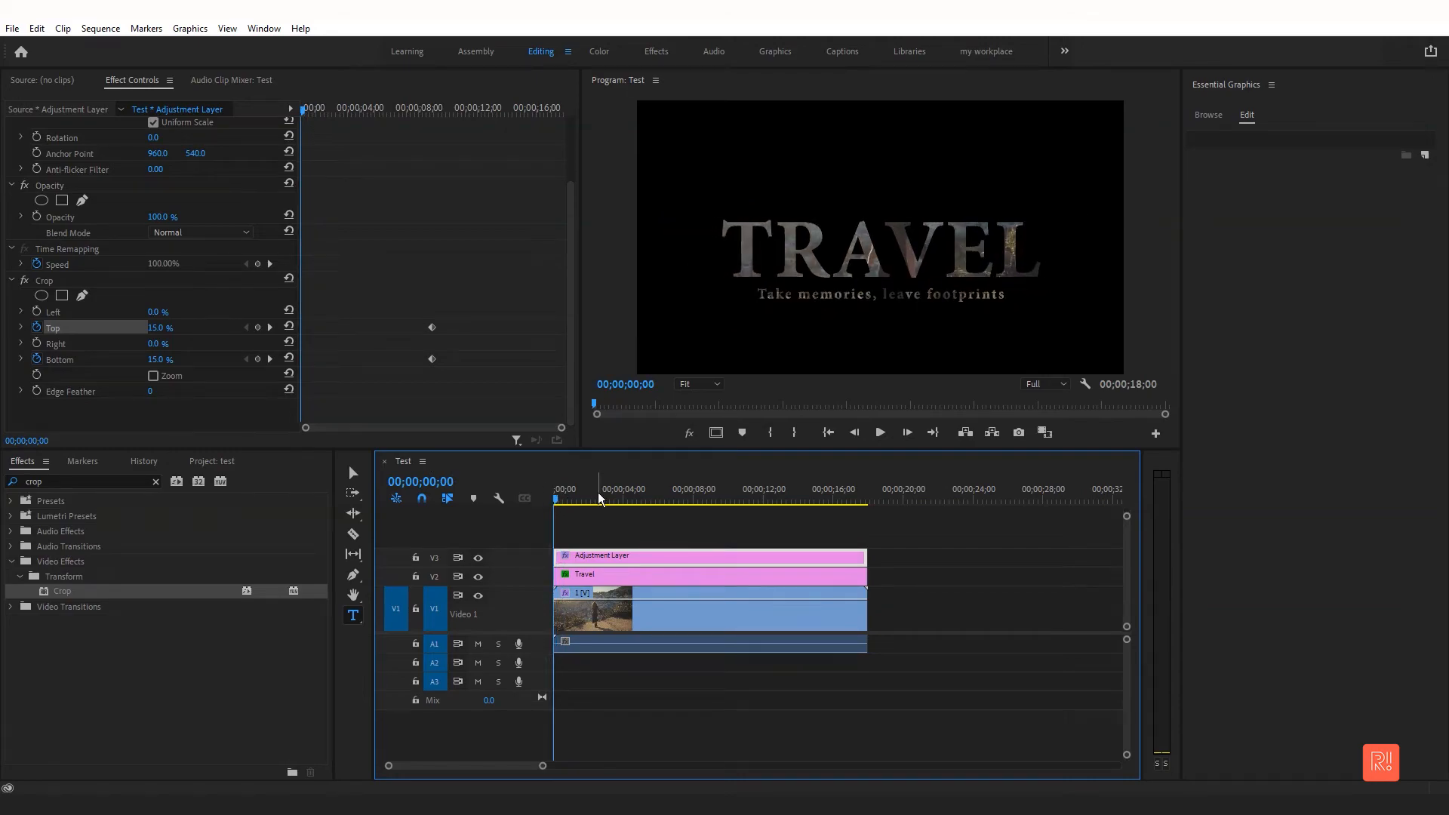
pyautogui.click(289, 358)
pyautogui.click(288, 326)
pyautogui.press('space')
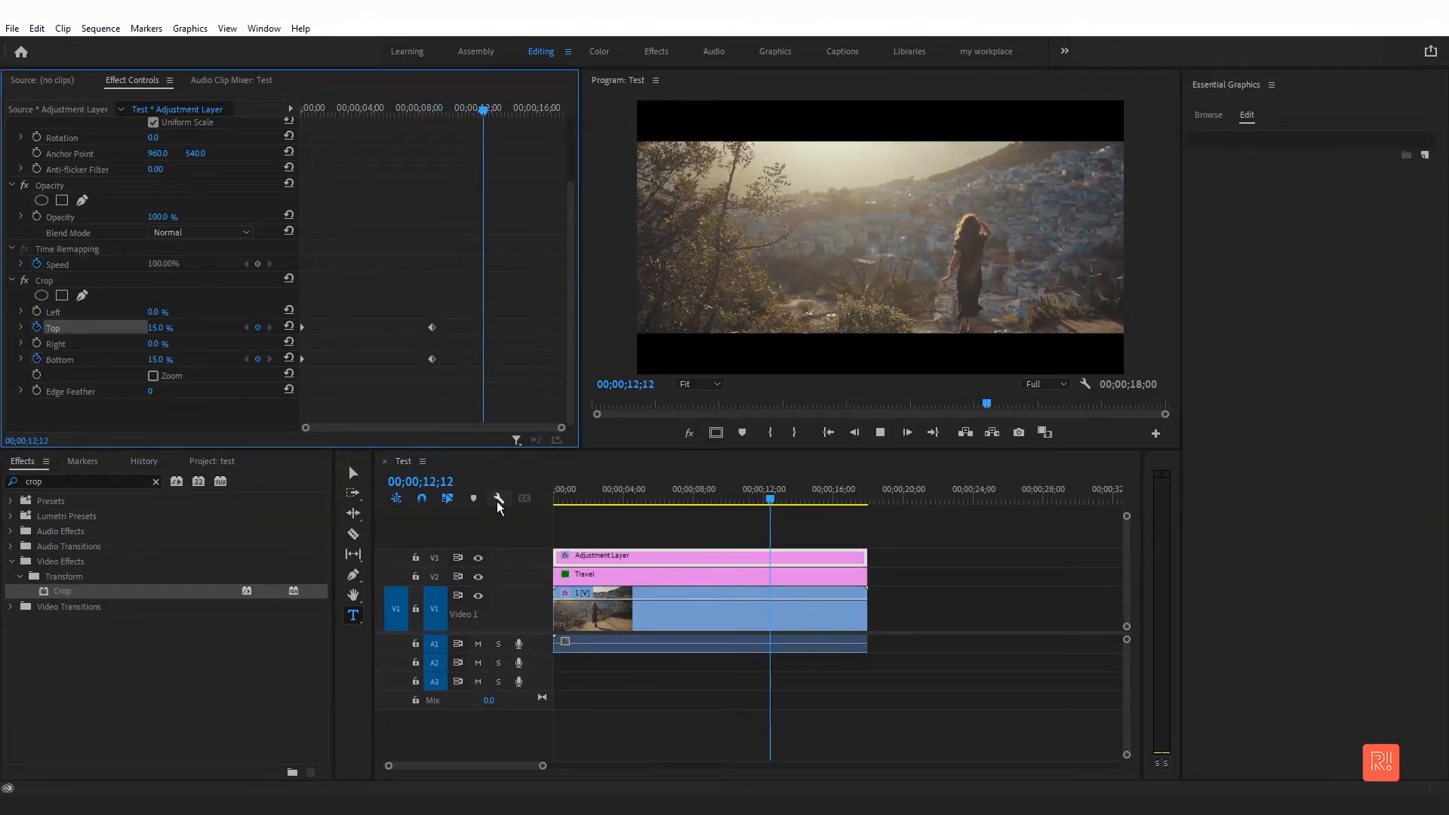
pyautogui.press('space')
# Remove the "Take memories, leave footprints" text layer from the Travel graphic.
pyautogui.moveTo(777, 496)
pyautogui.mouseDown()
pyautogui.moveTo(651, 490)
pyautogui.moveTo(695, 485)
pyautogui.moveTo(650, 478)
pyautogui.moveTo(825, 487)
pyautogui.moveTo(525, 495)
pyautogui.moveTo(774, 492)
pyautogui.moveTo(758, 496)
pyautogui.mouseUp()
pyautogui.click(641, 576)
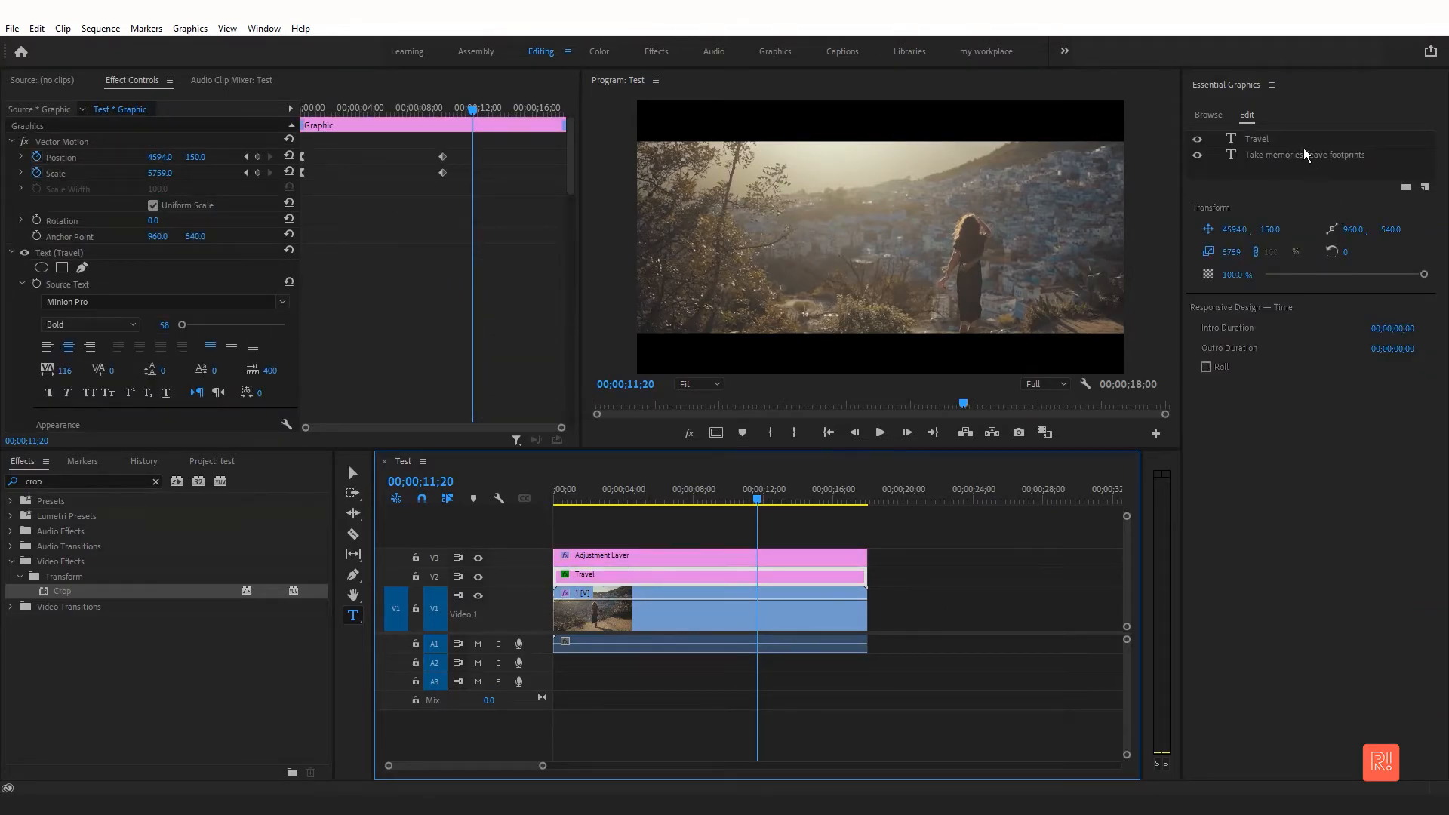
pyautogui.click(1302, 154)
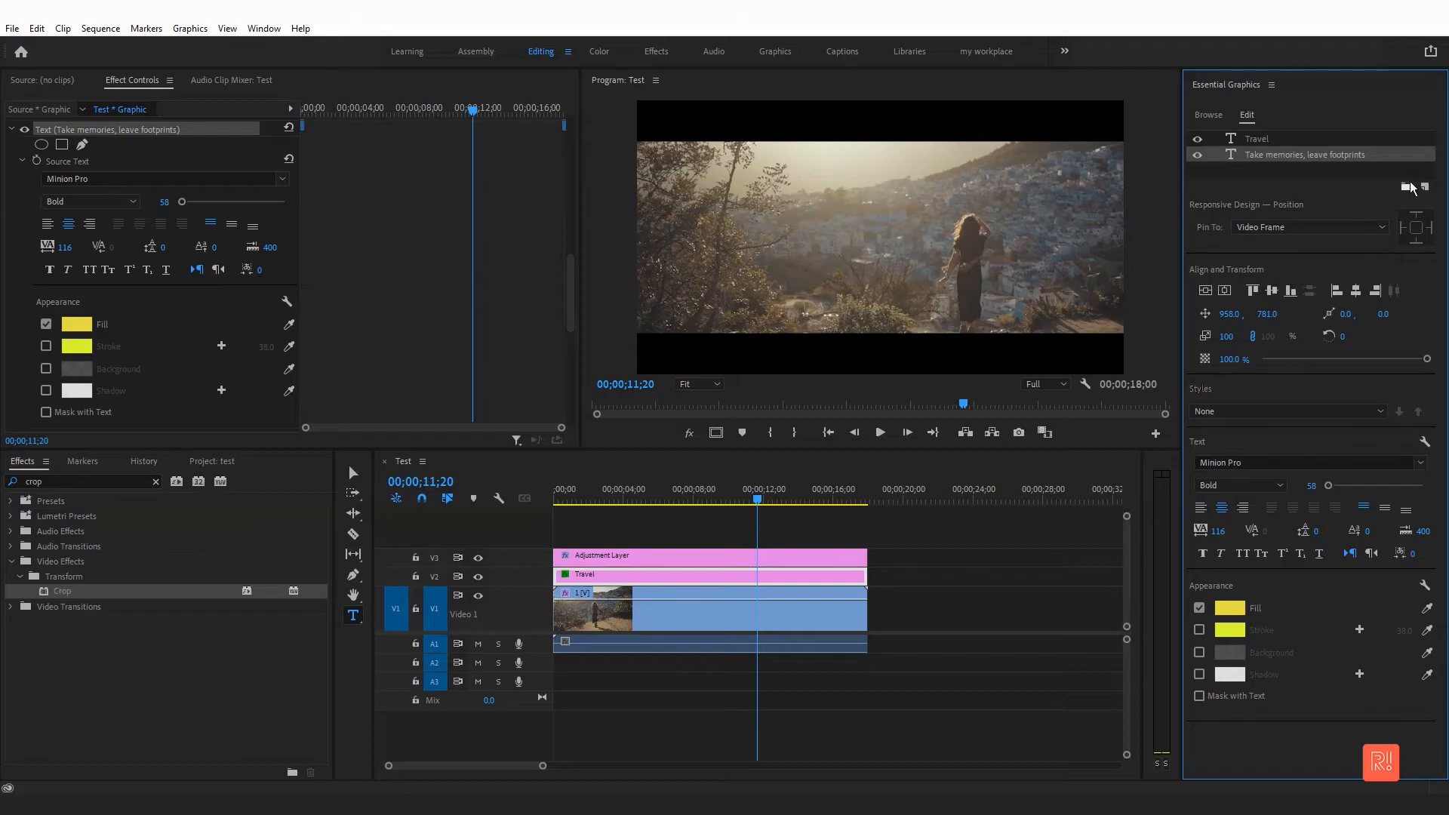
pyautogui.press('Delete')
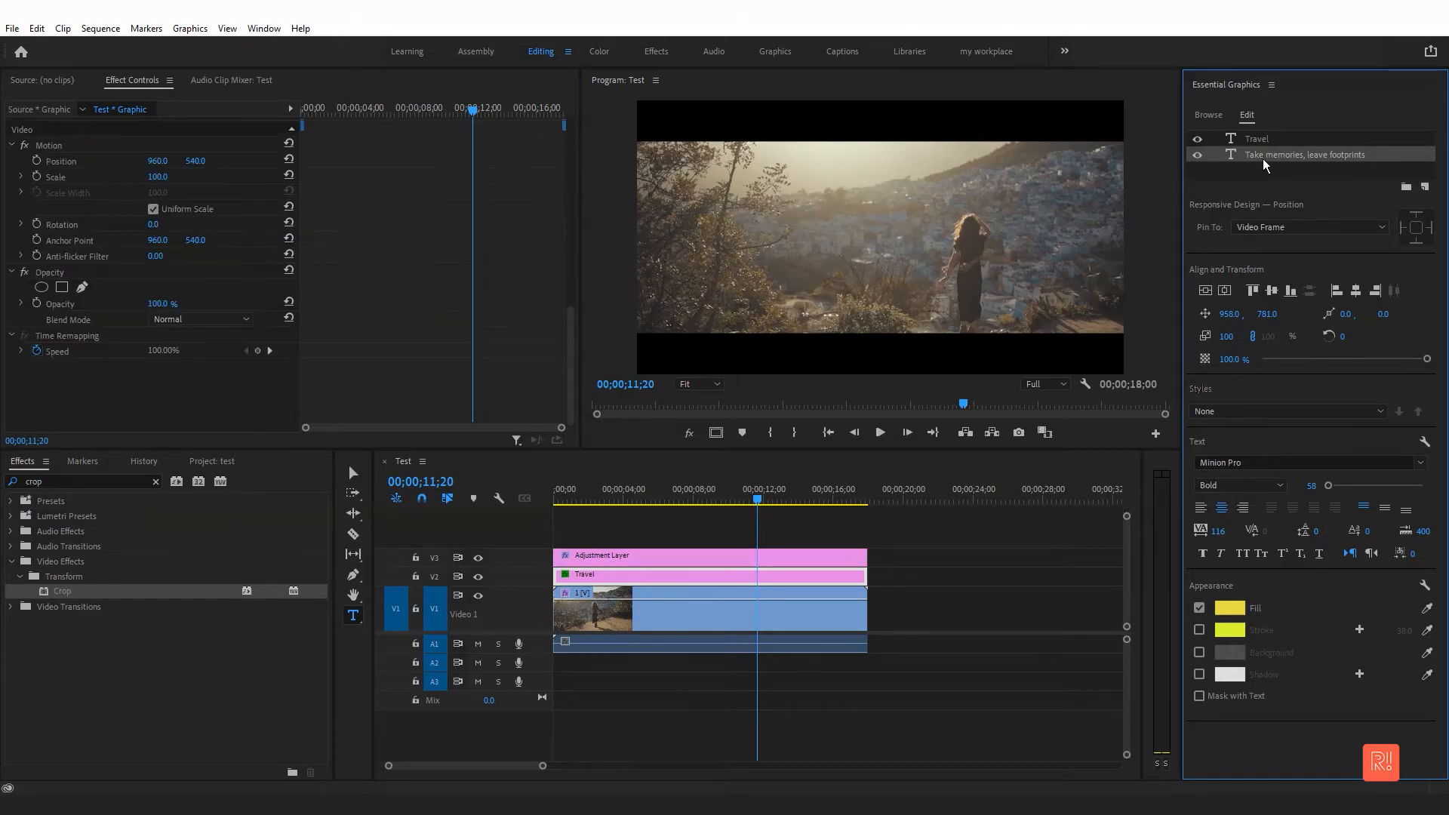
# Add a separate text graphic reading "Take memories, leave footprints" on V4 at 00;00;09;15.
pyautogui.moveTo(623, 504); pyautogui.dragTo(719, 498)
pyautogui.click(741, 531)
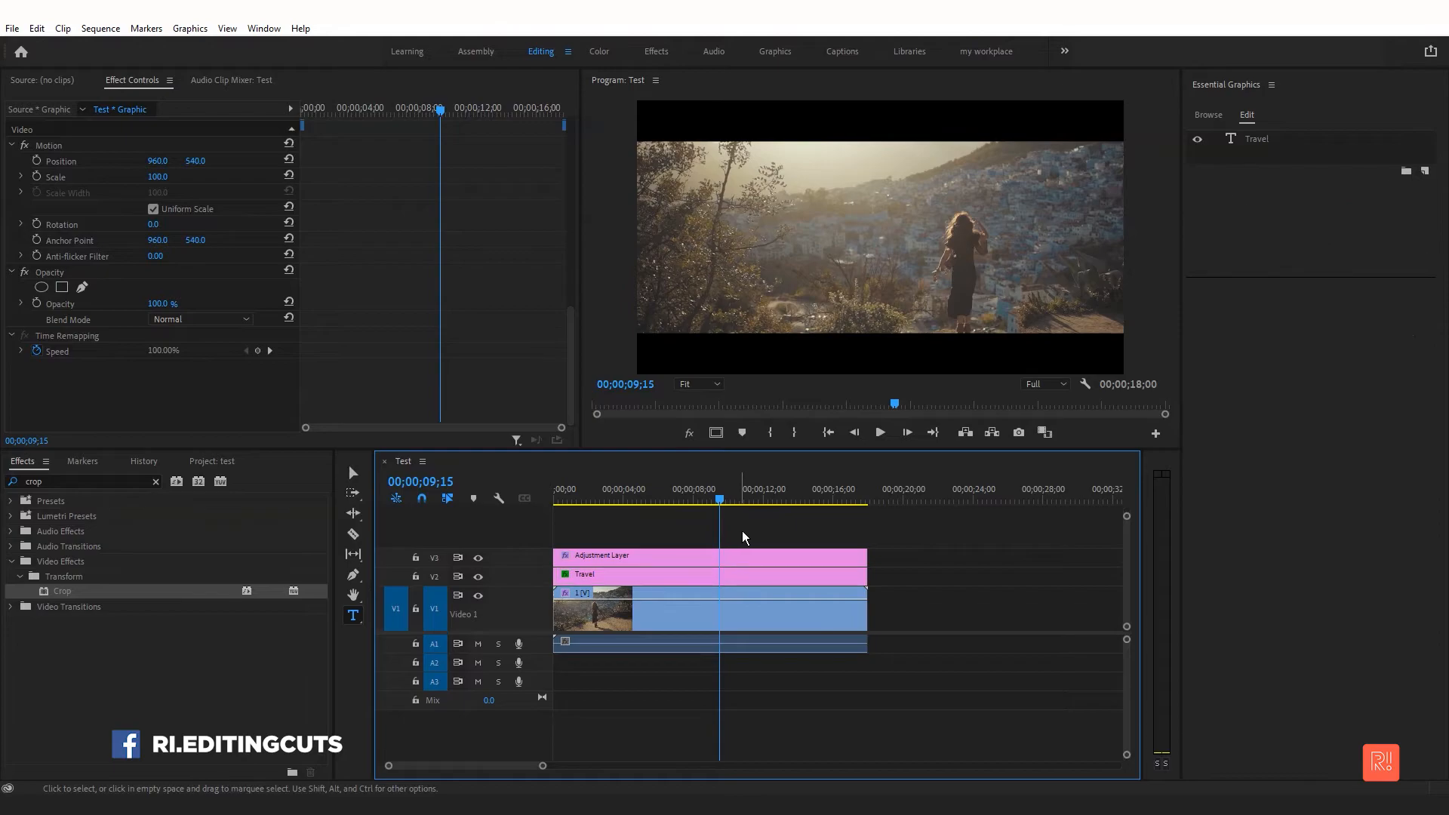
pyautogui.click(820, 240)
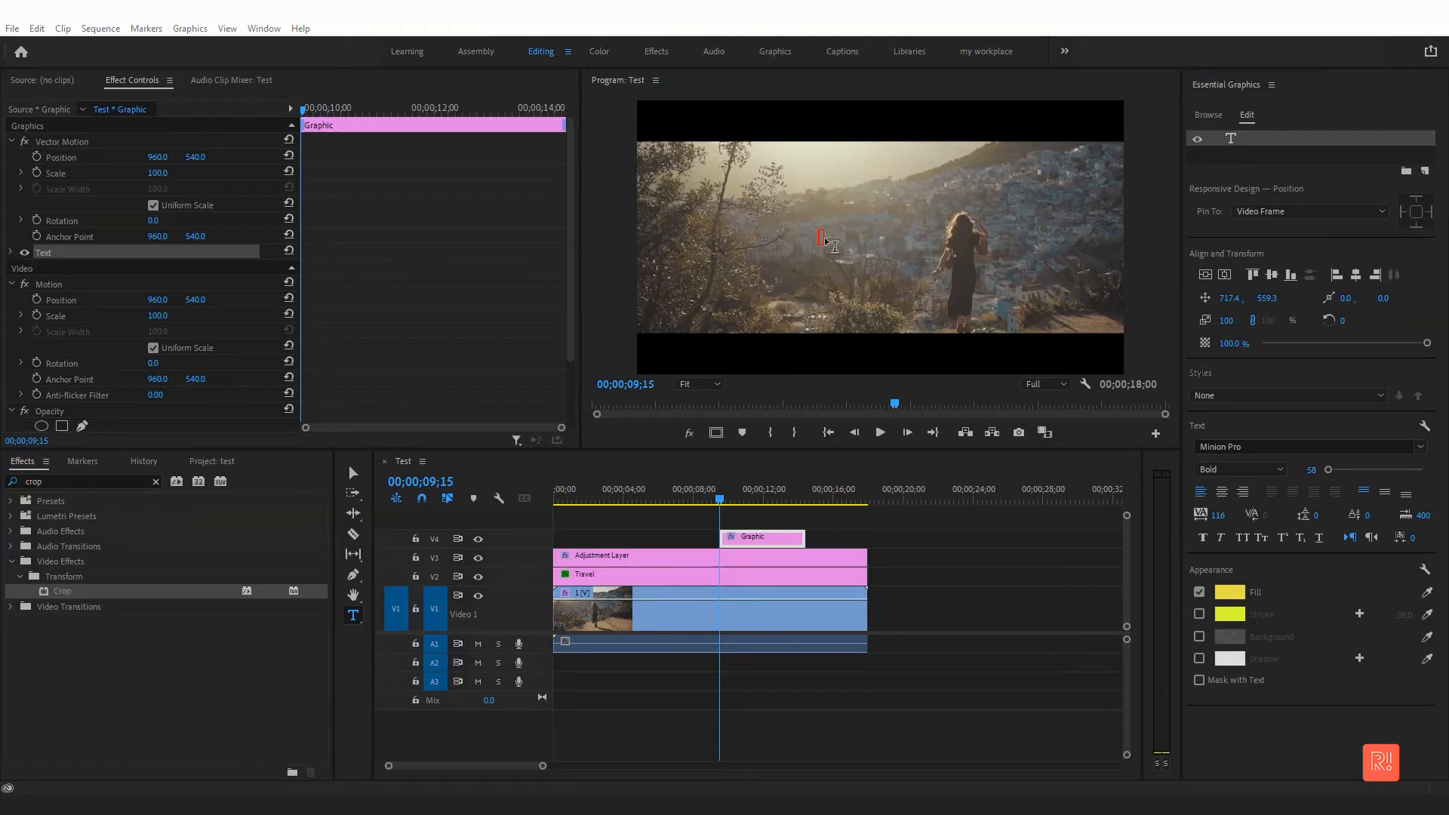
pyautogui.hotkey('ctrl', 'v')
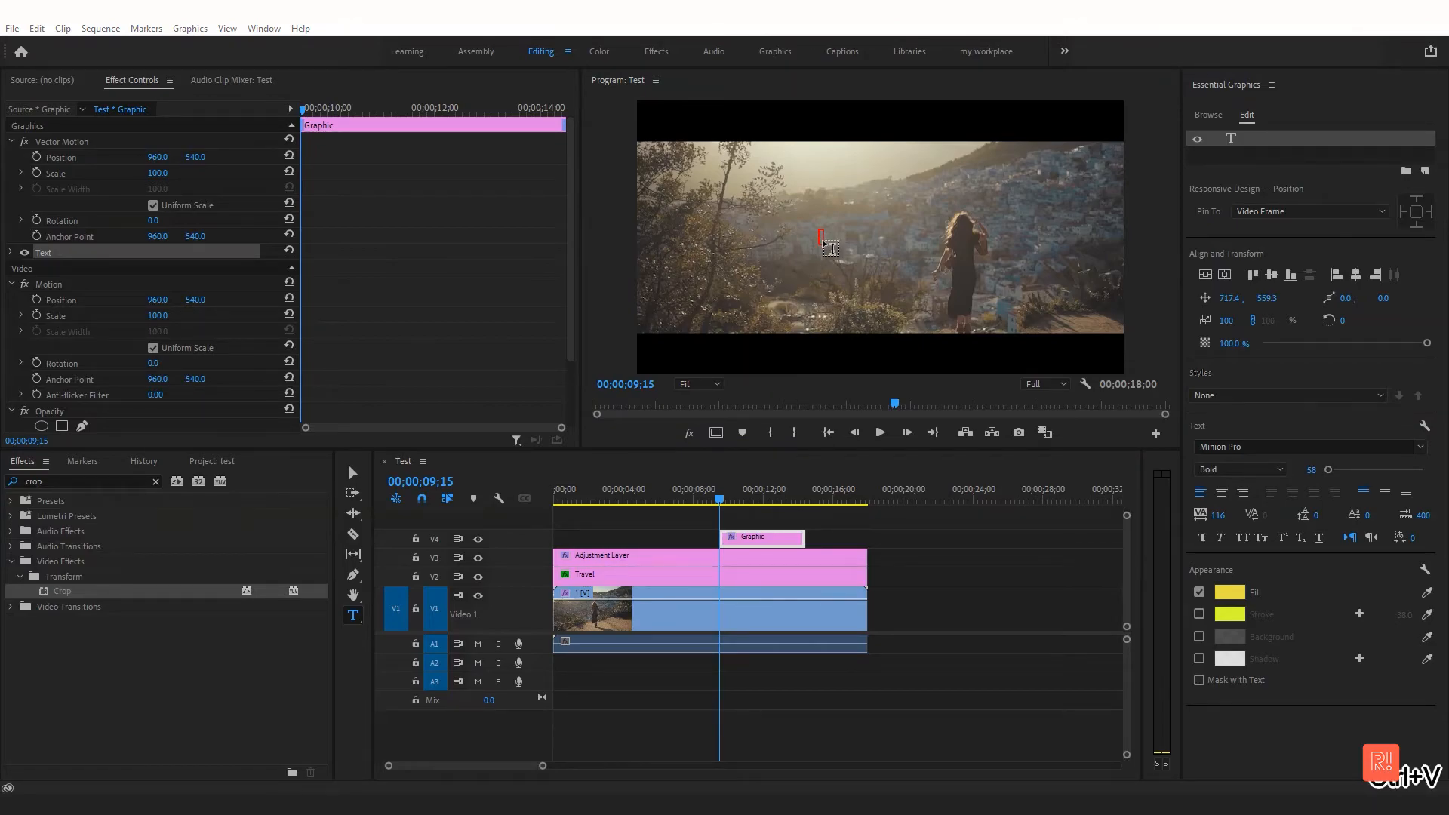
pyautogui.write('Take memories, leave footprints')
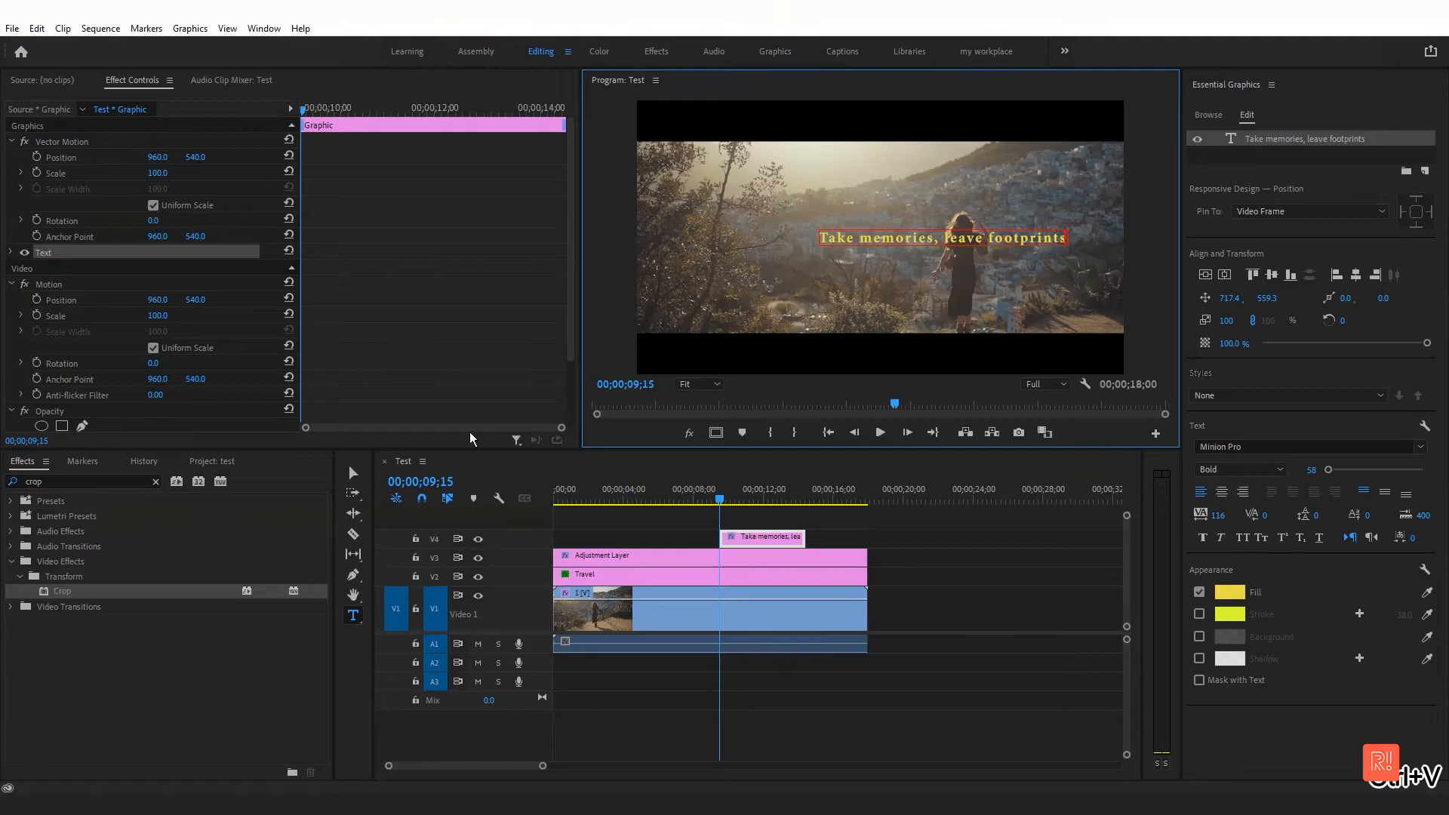
# Set the new tagline in all caps with a white fill.
pyautogui.click(351, 473)
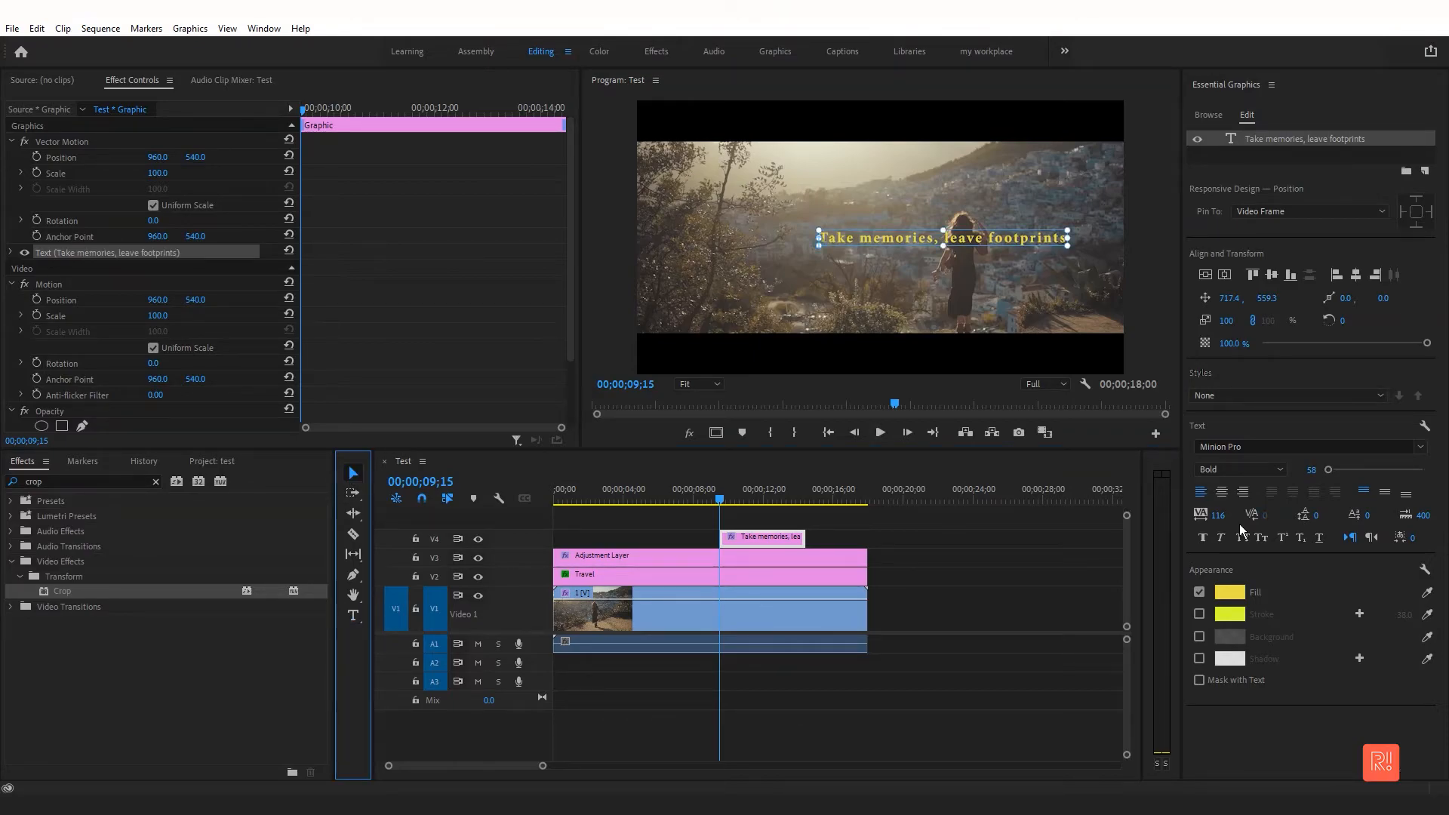
pyautogui.click(1229, 172)
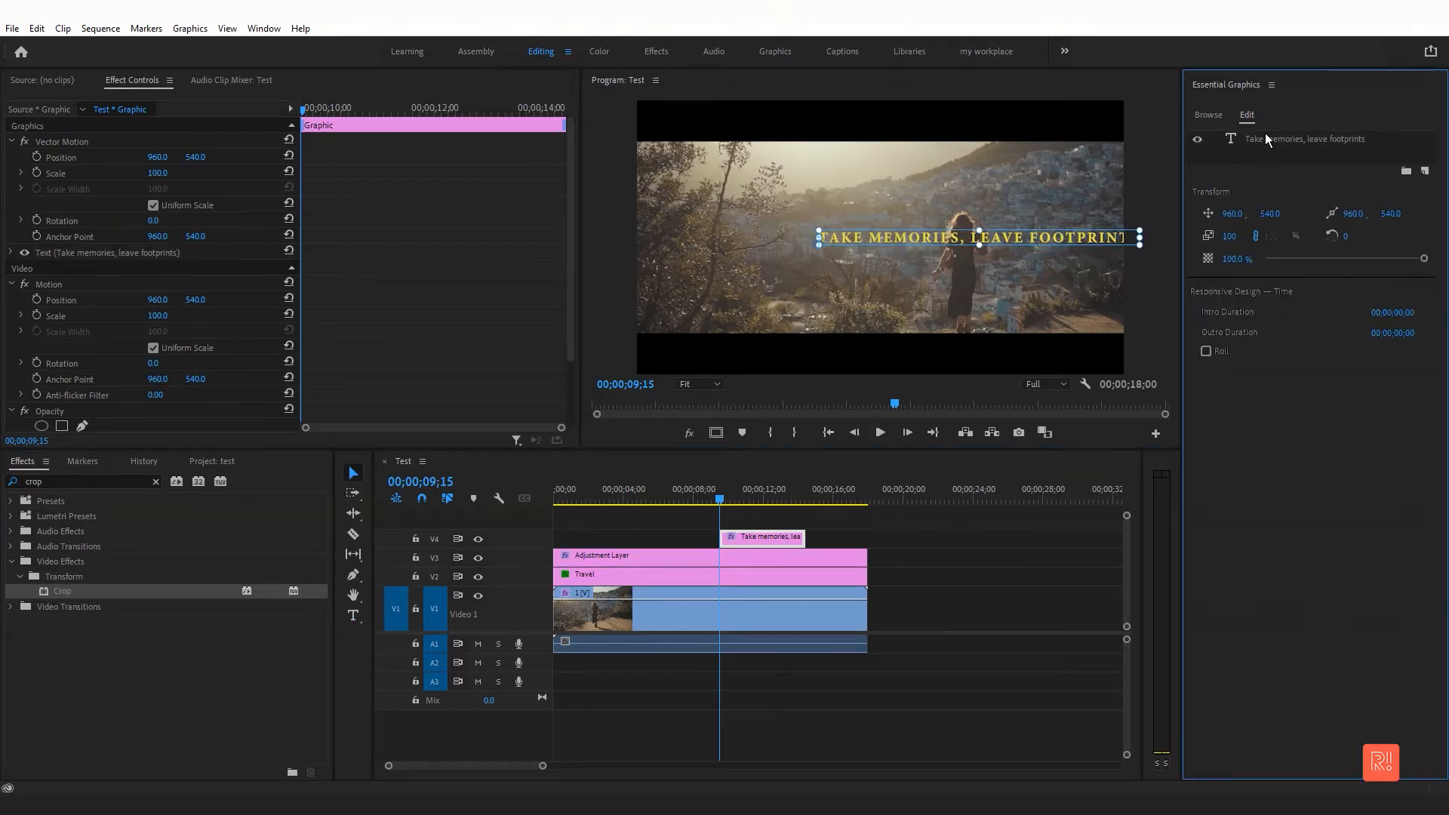
pyautogui.click(1265, 136)
pyautogui.click(1229, 592)
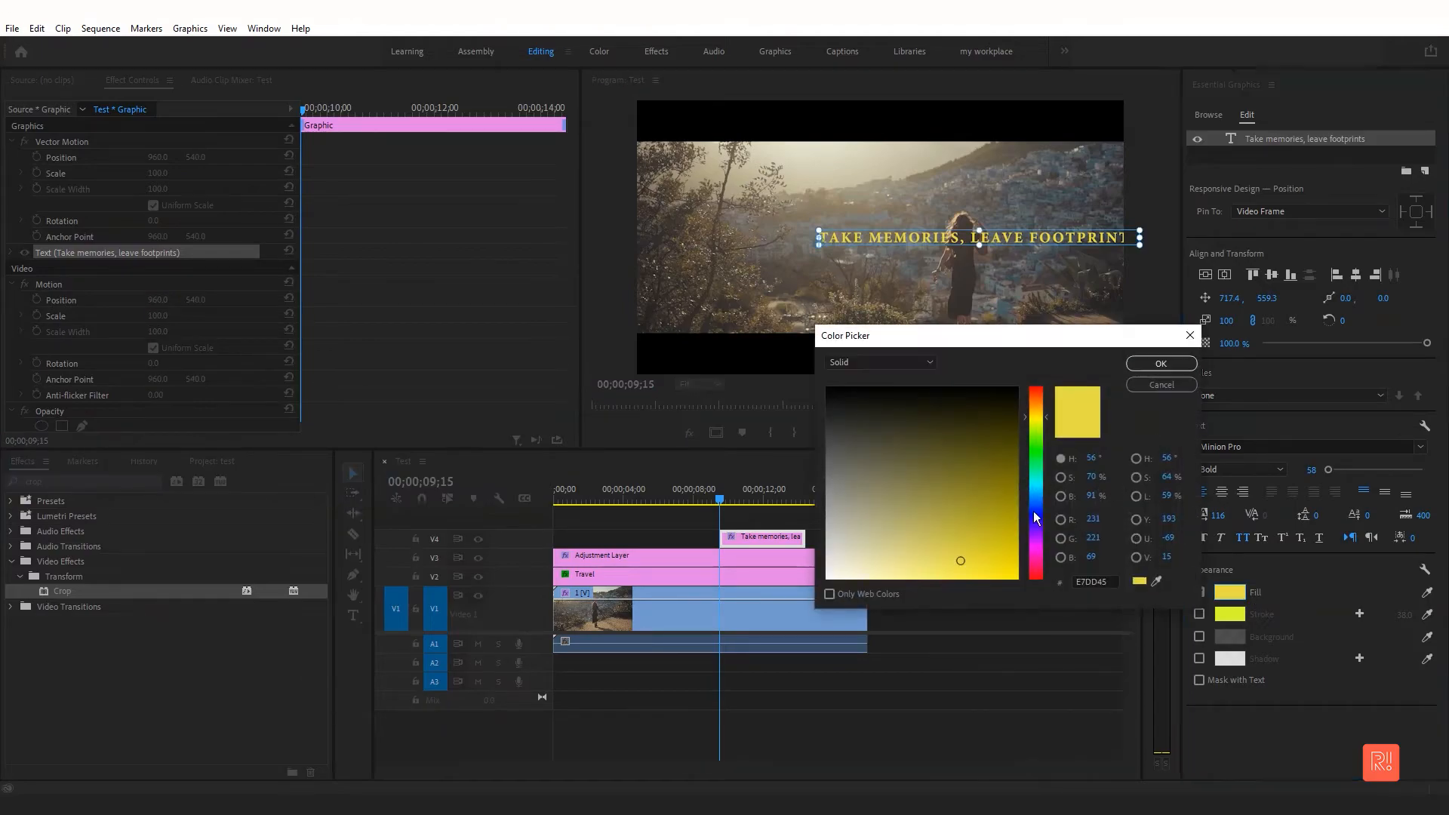
pyautogui.click(1142, 364)
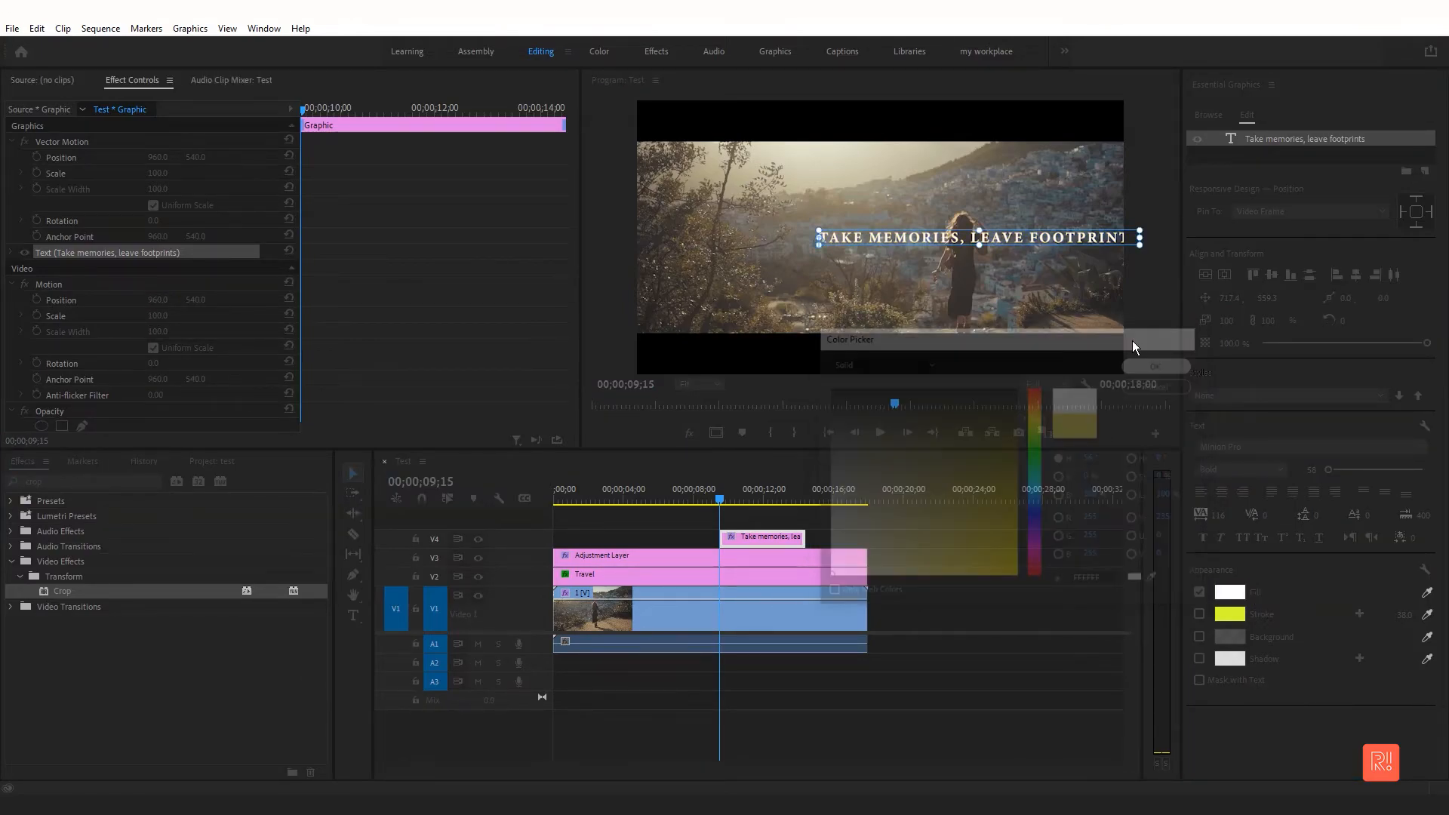
# Center-align the tagline, reduce its font size to 46, and position it horizontally centered and slightly below the frame's middle.
pyautogui.click(1225, 276)
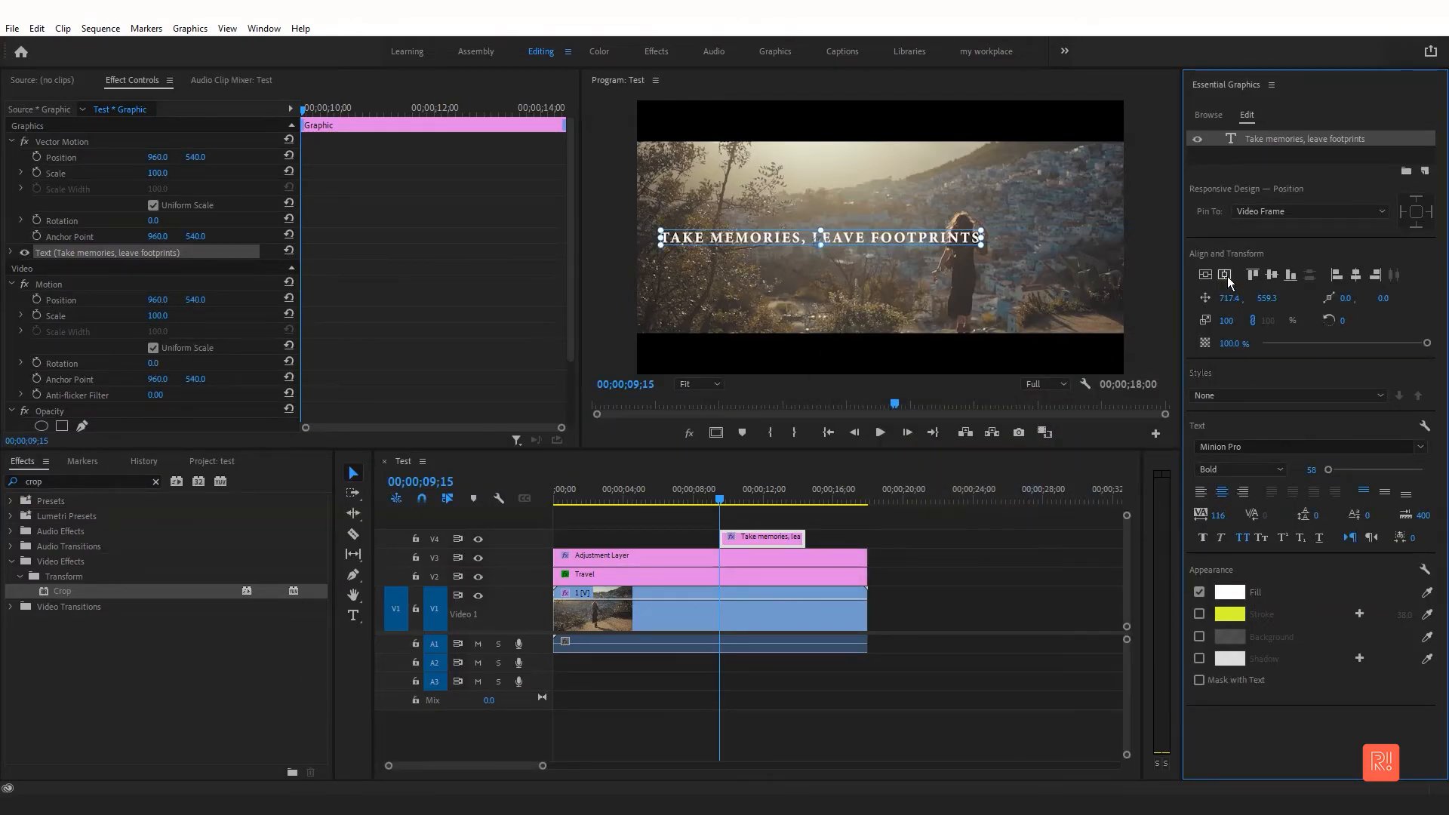
pyautogui.click(1207, 276)
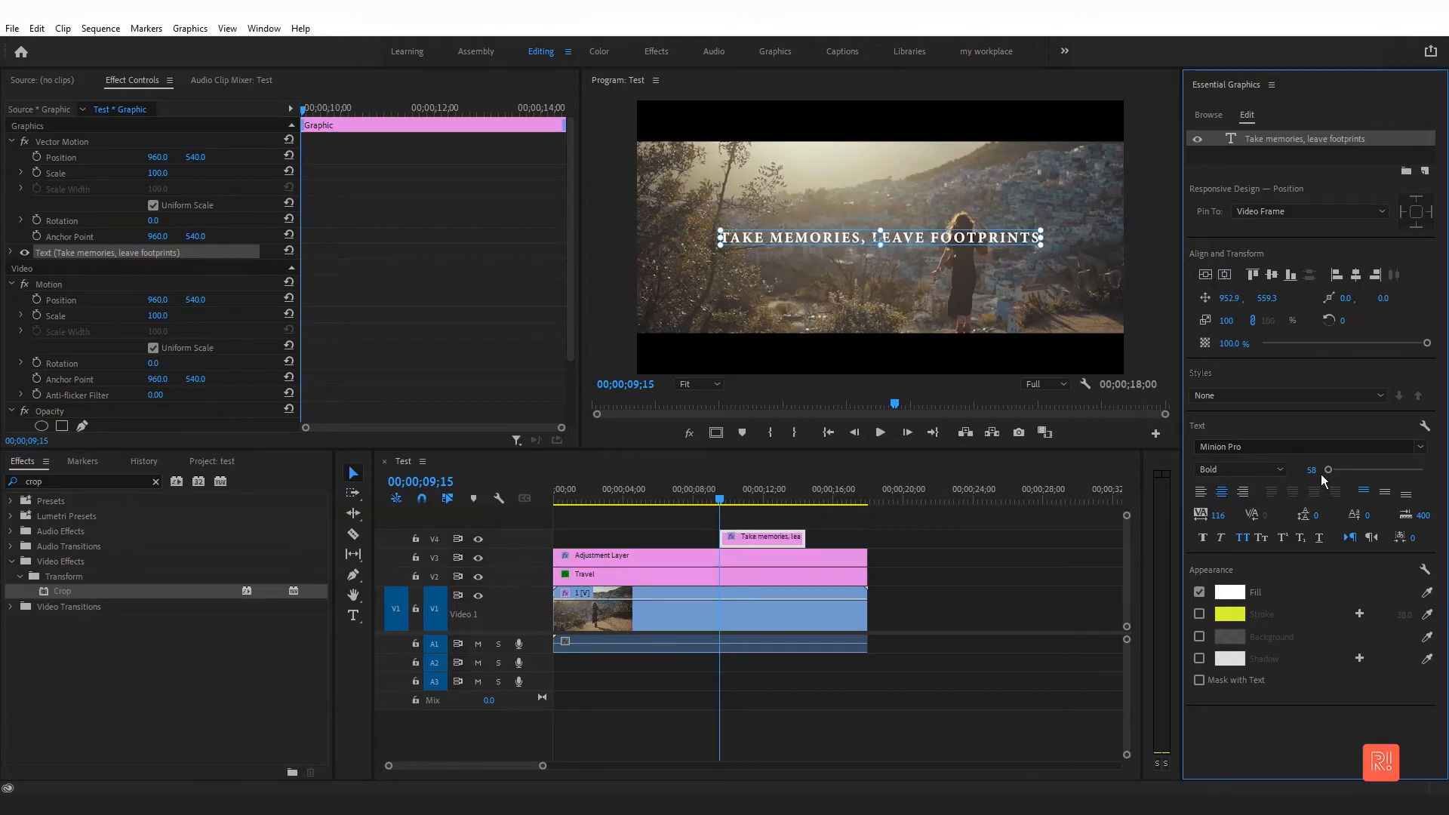
pyautogui.moveTo(1311, 470); pyautogui.dragTo(1303, 470)
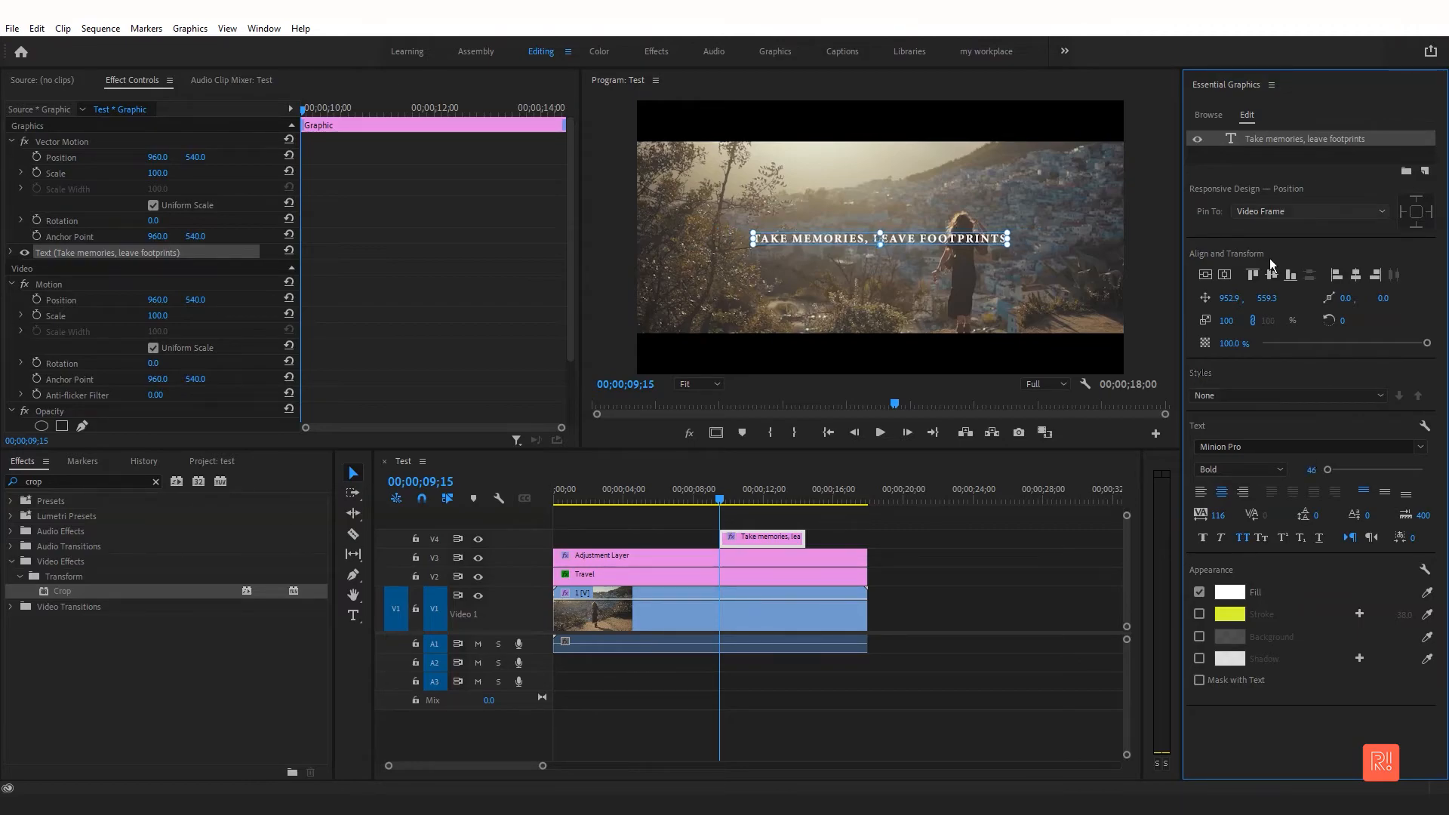
pyautogui.moveTo(1267, 298); pyautogui.dragTo(1275, 298)
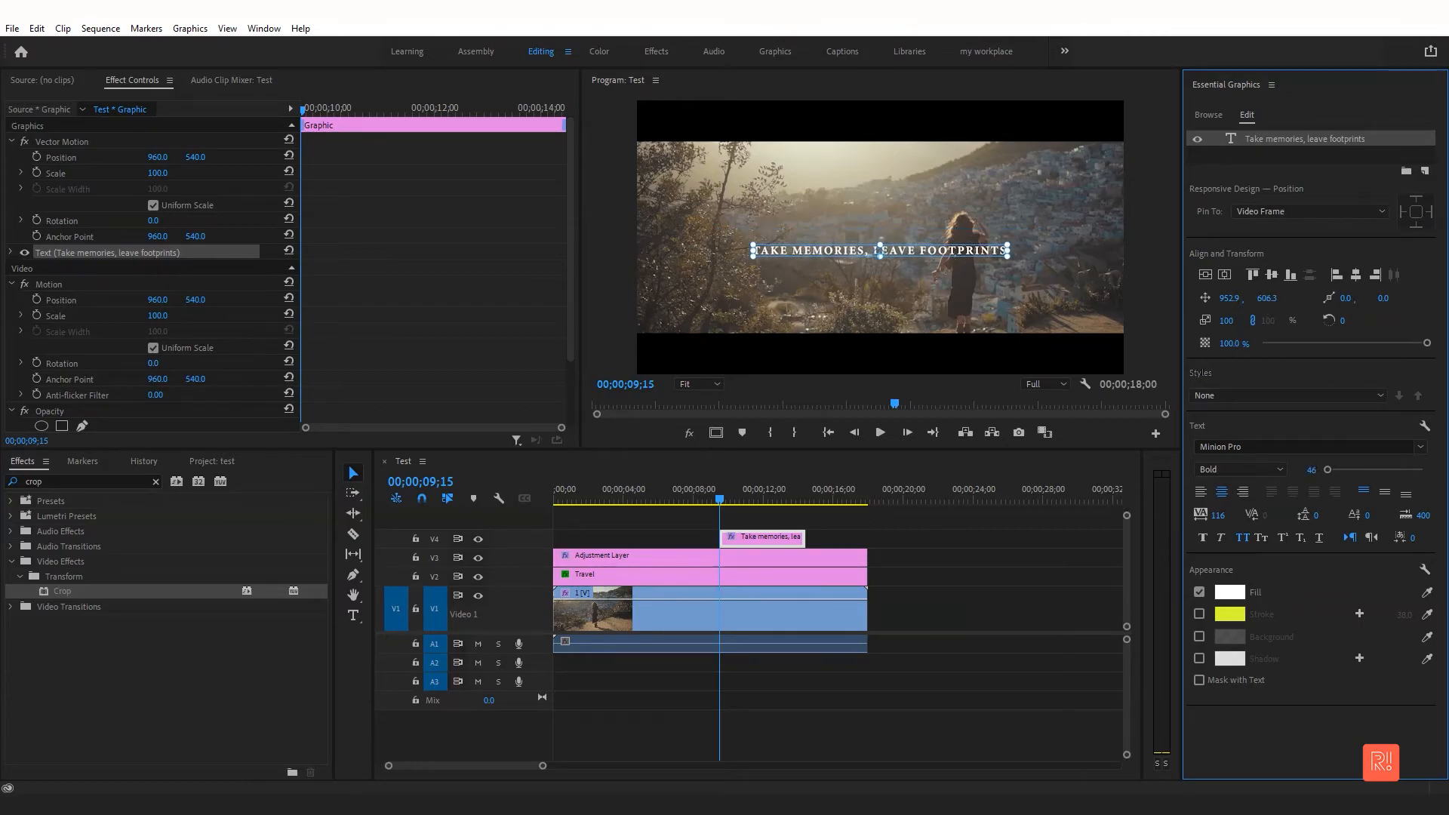
pyautogui.click(1206, 276)
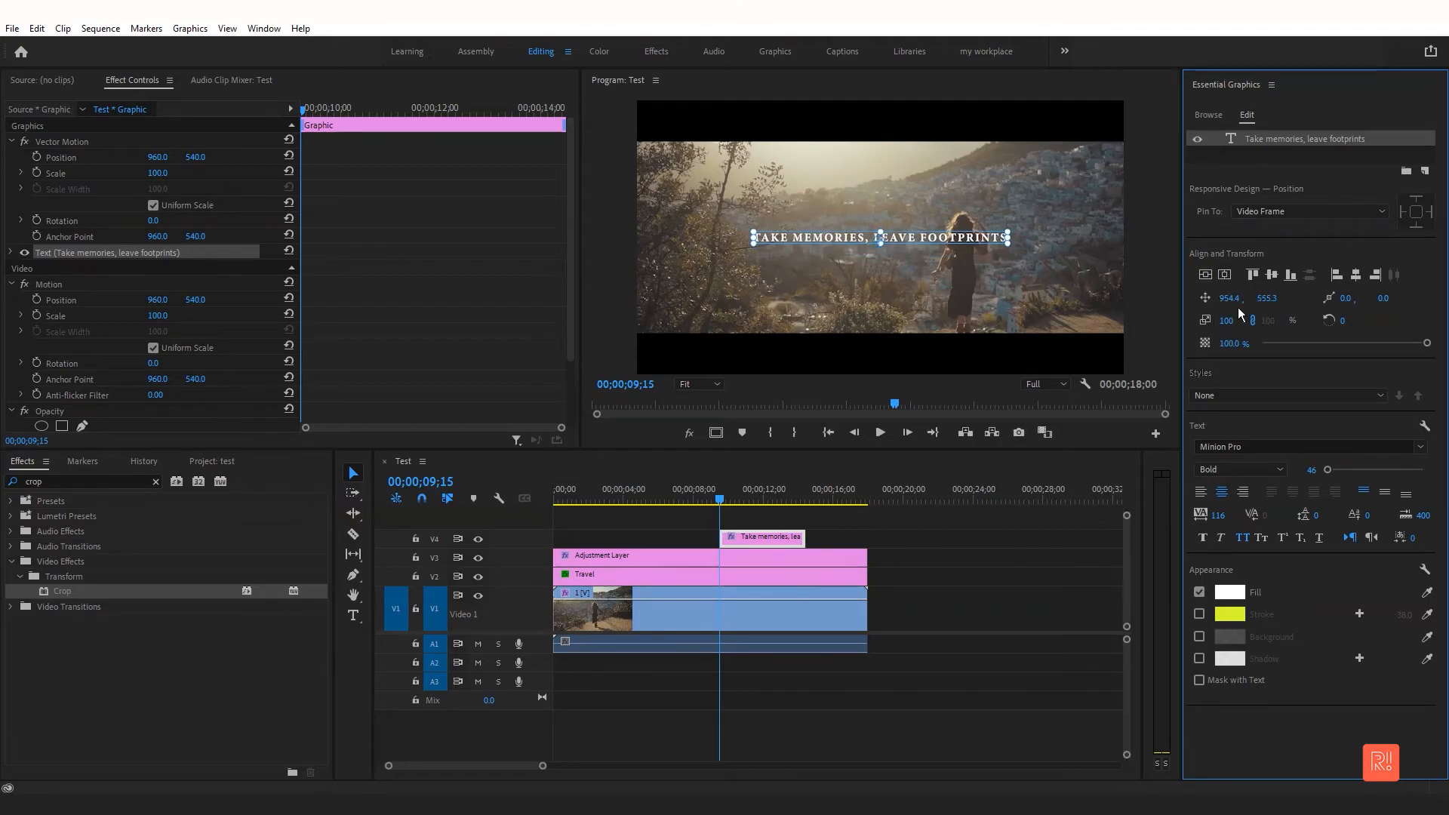
pyautogui.moveTo(1269, 298); pyautogui.dragTo(1274, 298)
# Extend the tagline clip on V4 so it ends at about 15.6 seconds.
pyautogui.moveTo(749, 492); pyautogui.dragTo(826, 537)
pyautogui.click(775, 538)
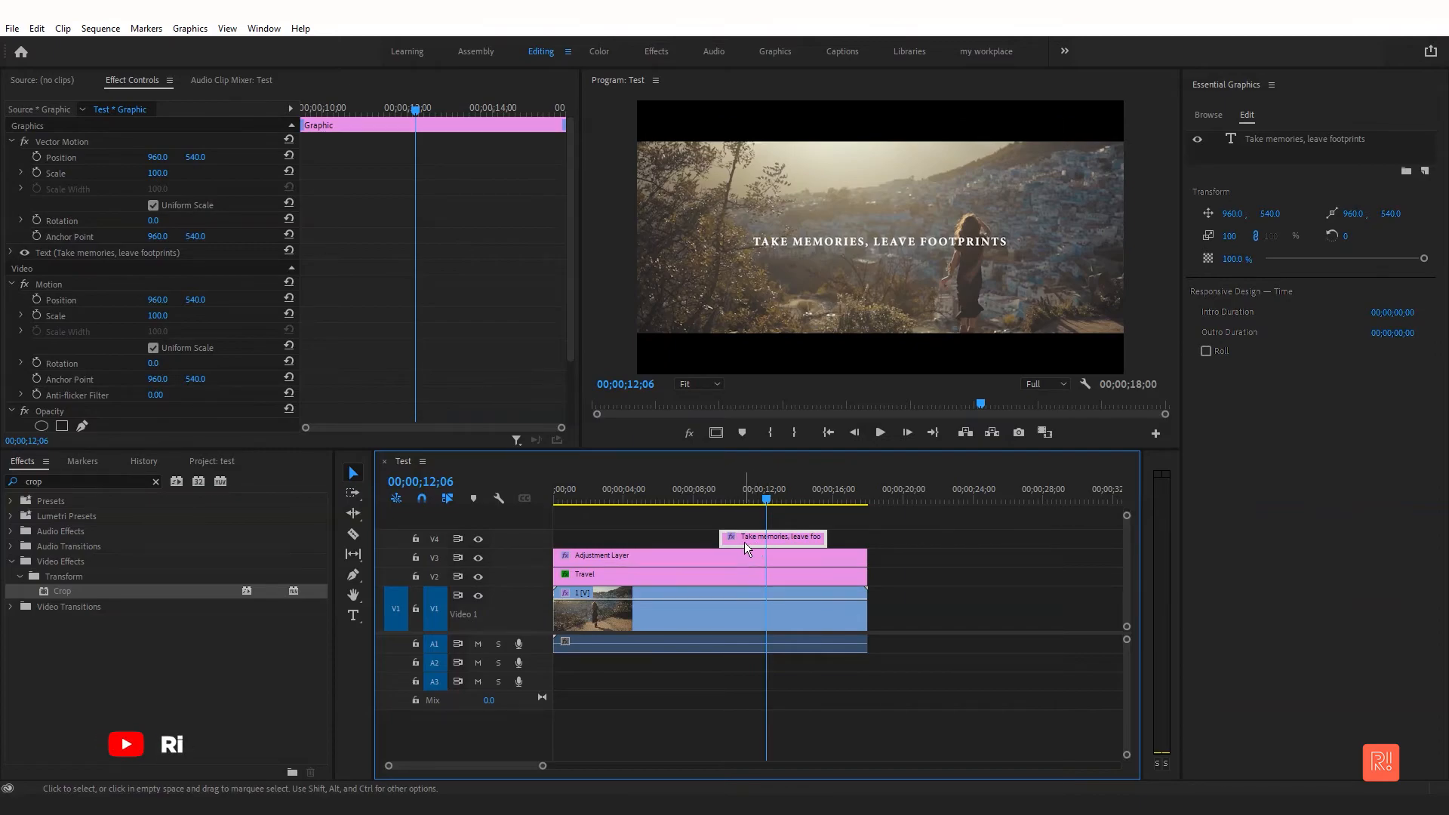
# Apply a Cross Dissolve video transition to both the start and the end of the tagline clip on V4.
pyautogui.click(156, 481)
pyautogui.click(13, 576)
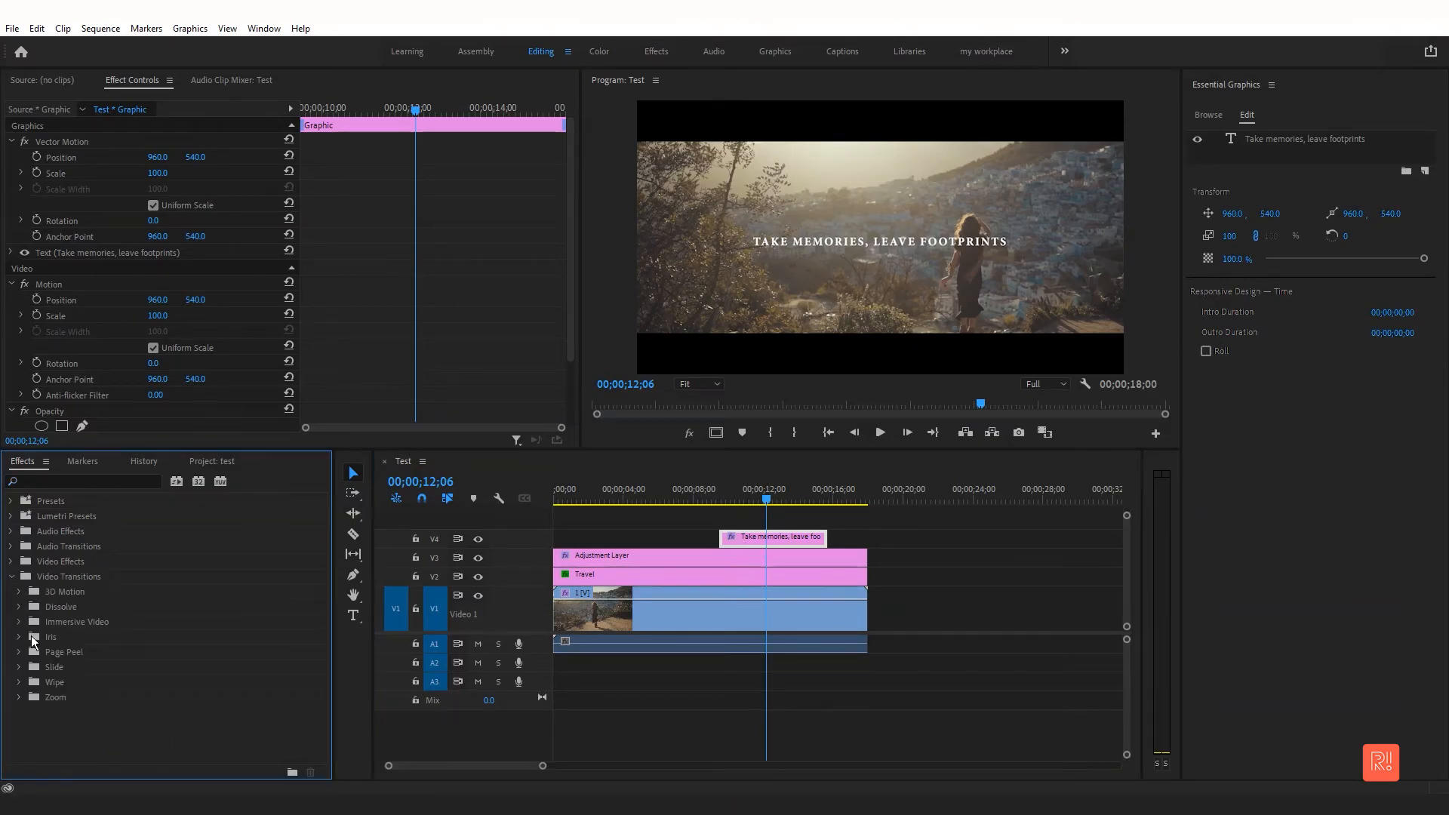
pyautogui.click(19, 607)
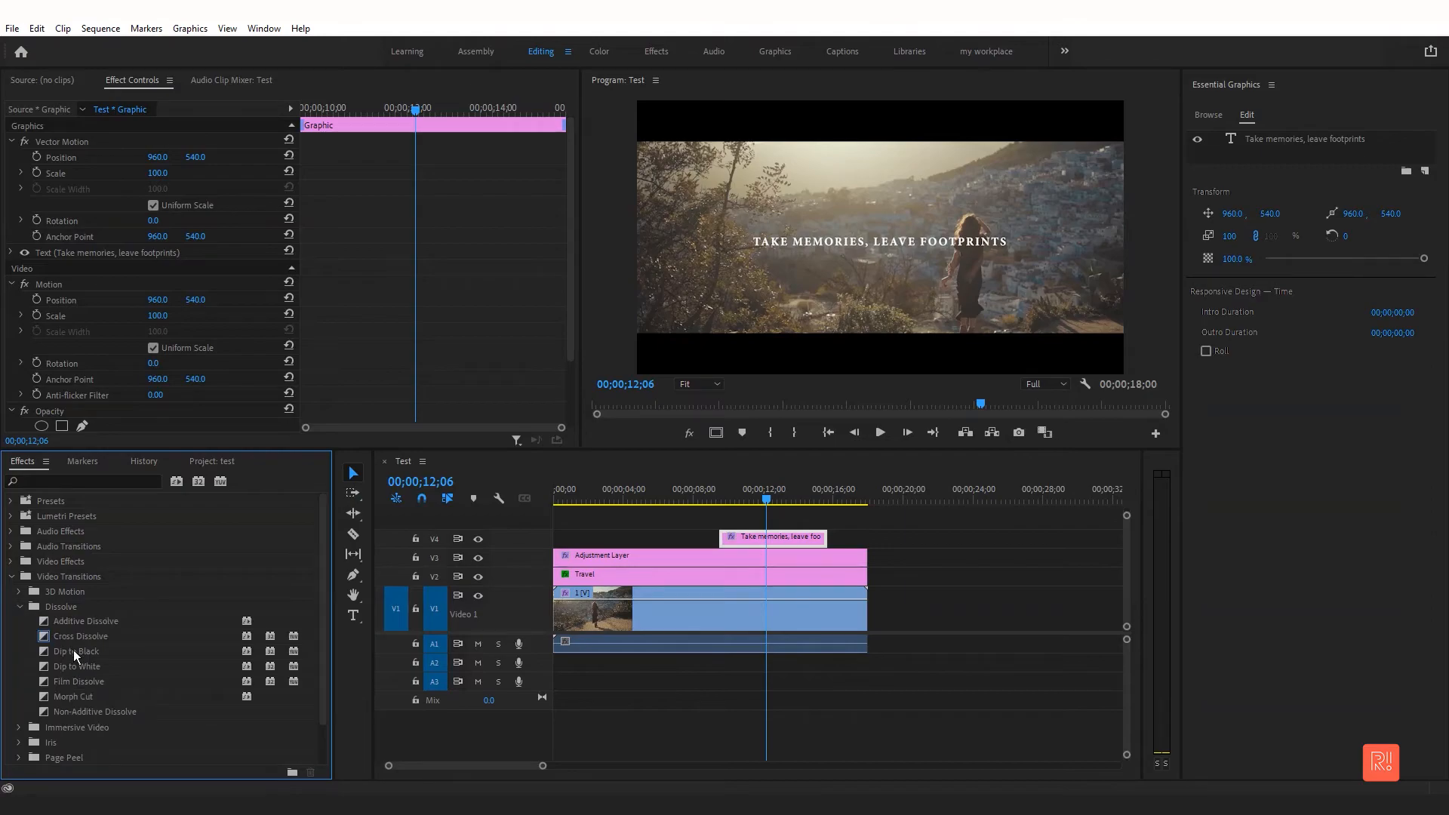
pyautogui.moveTo(80, 636); pyautogui.dragTo(210, 639)
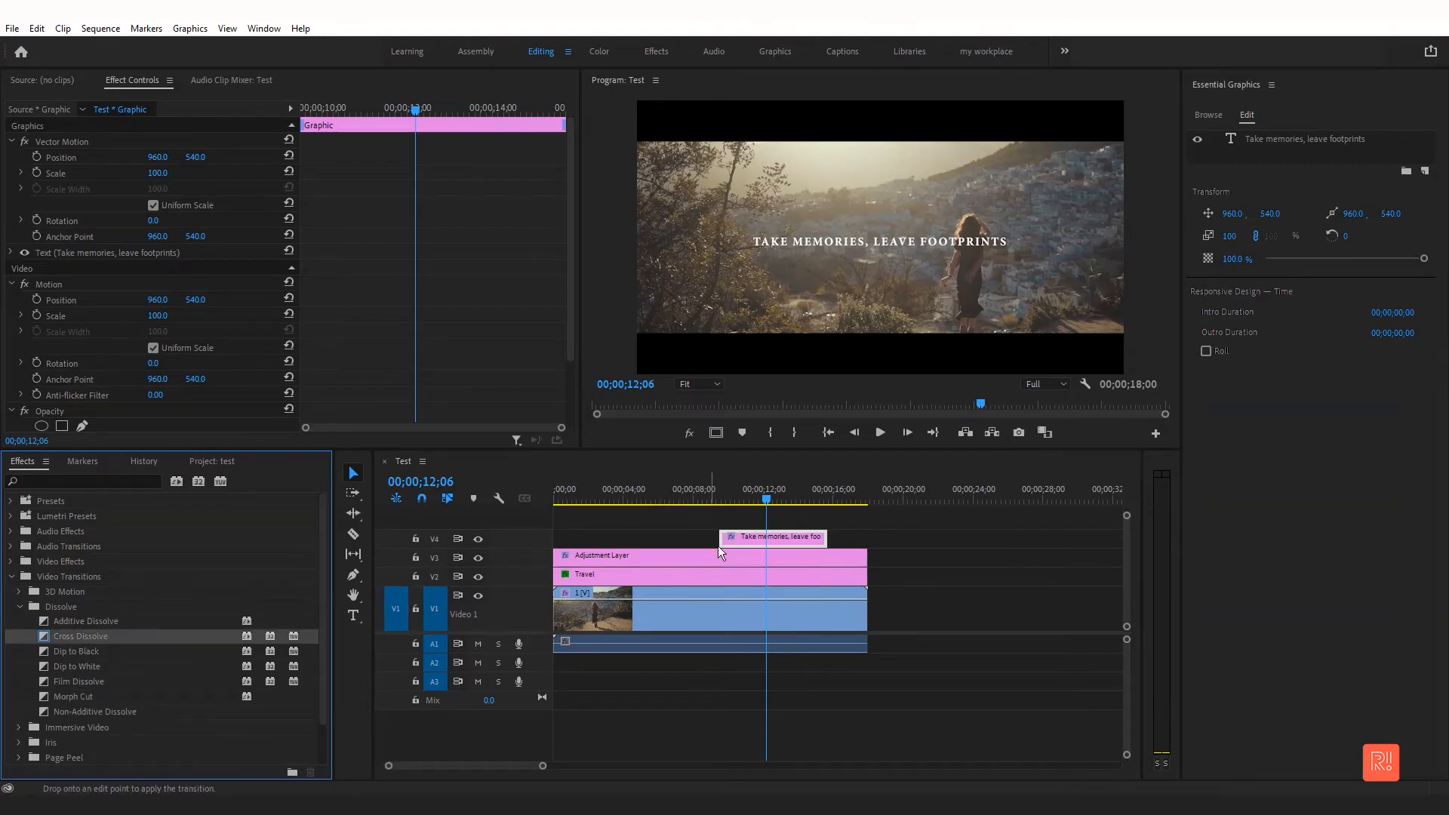
pyautogui.moveTo(727, 544); pyautogui.dragTo(726, 543)
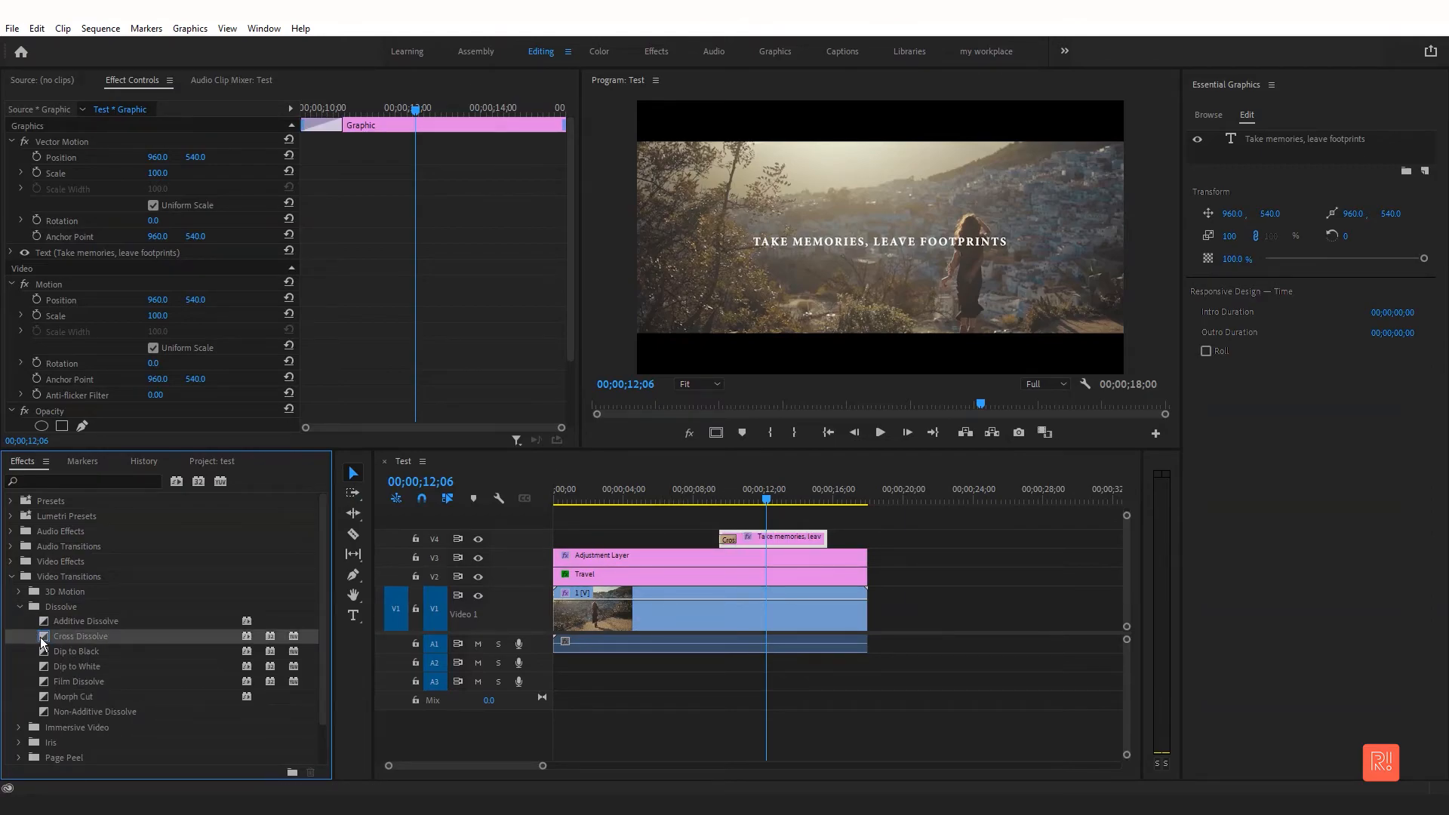
pyautogui.moveTo(42, 642); pyautogui.dragTo(800, 577)
pyautogui.moveTo(777, 511); pyautogui.dragTo(821, 538)
pyautogui.click(716, 494)
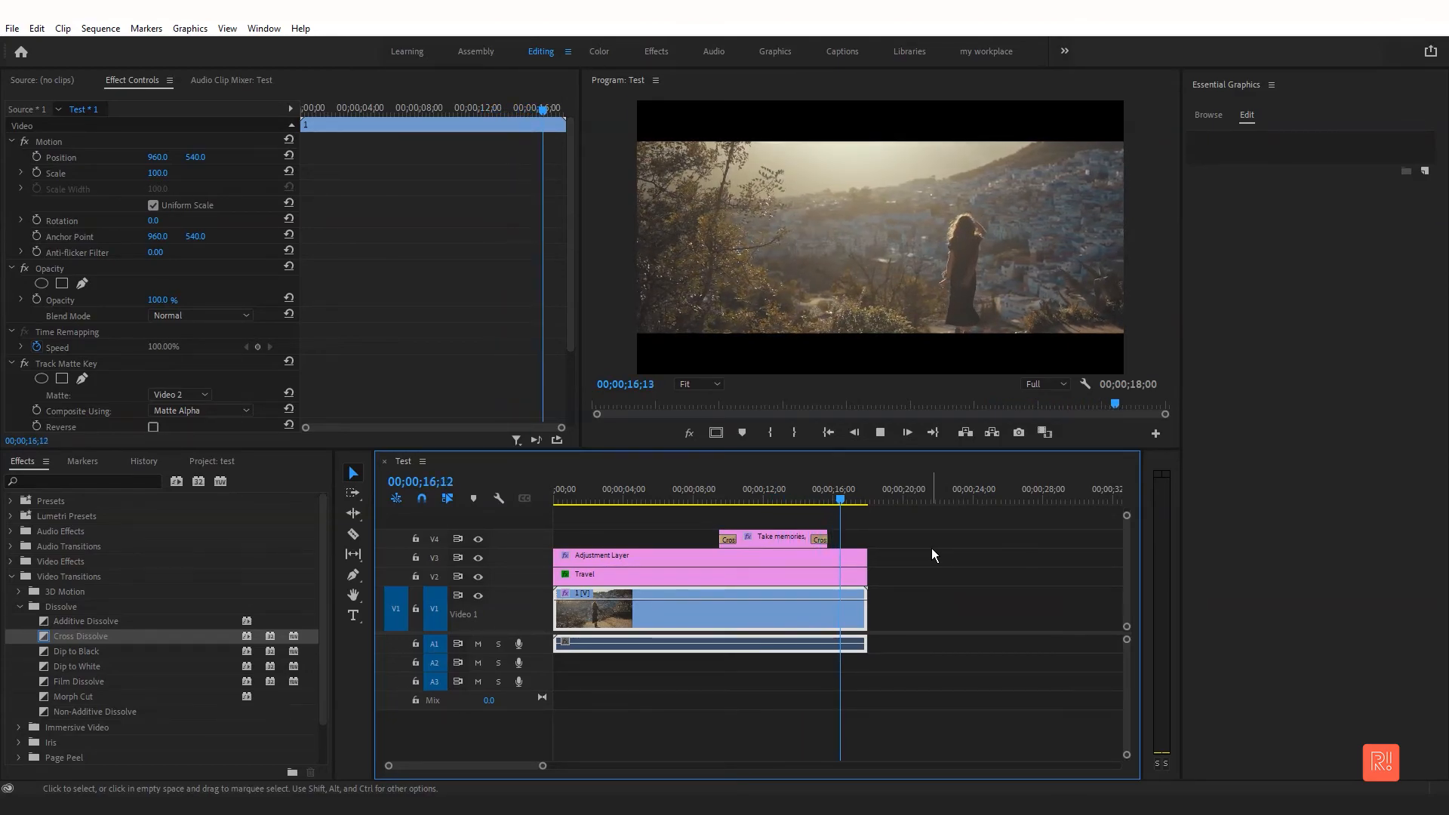
# Grade the V1 footage with Lumetri Color at 00;00;10;29, setting contrast to -6.1, highlights to 24.0, whites to 8.4 and vibrance to 5.0.
pyautogui.moveTo(803, 483); pyautogui.dragTo(678, 482)
pyautogui.click(744, 489)
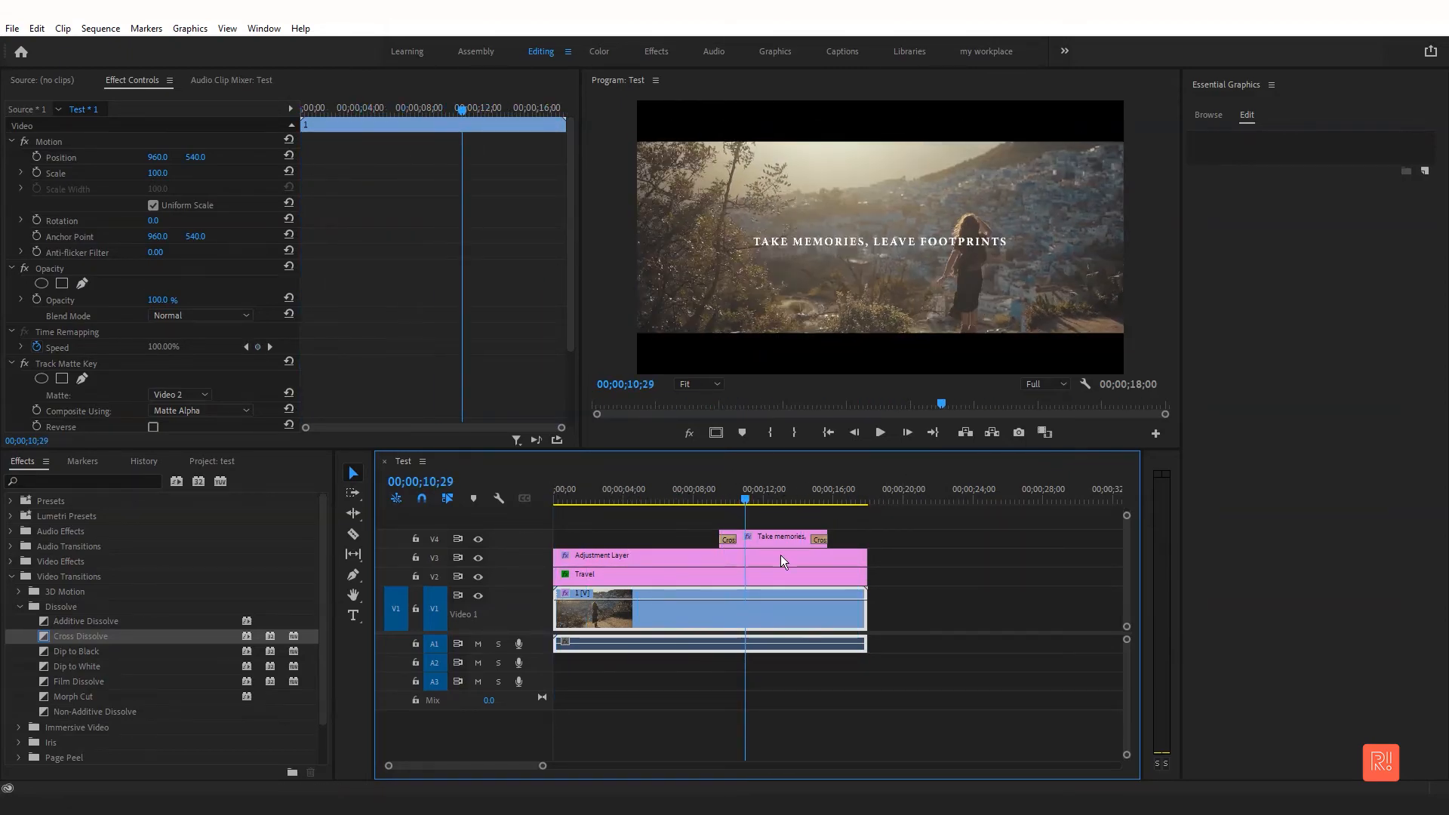
pyautogui.click(935, 557)
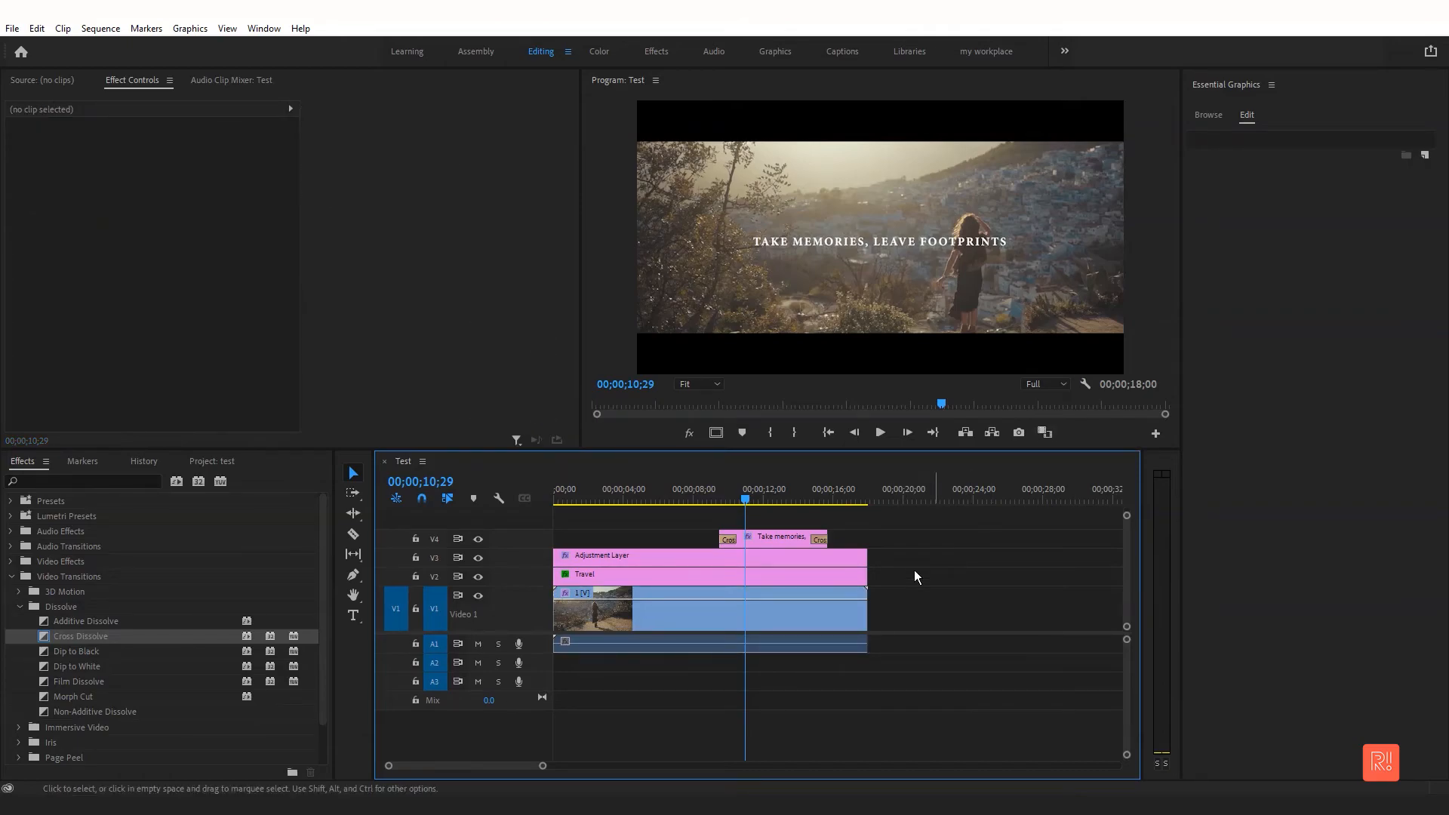
pyautogui.click(785, 613)
pyautogui.click(265, 28)
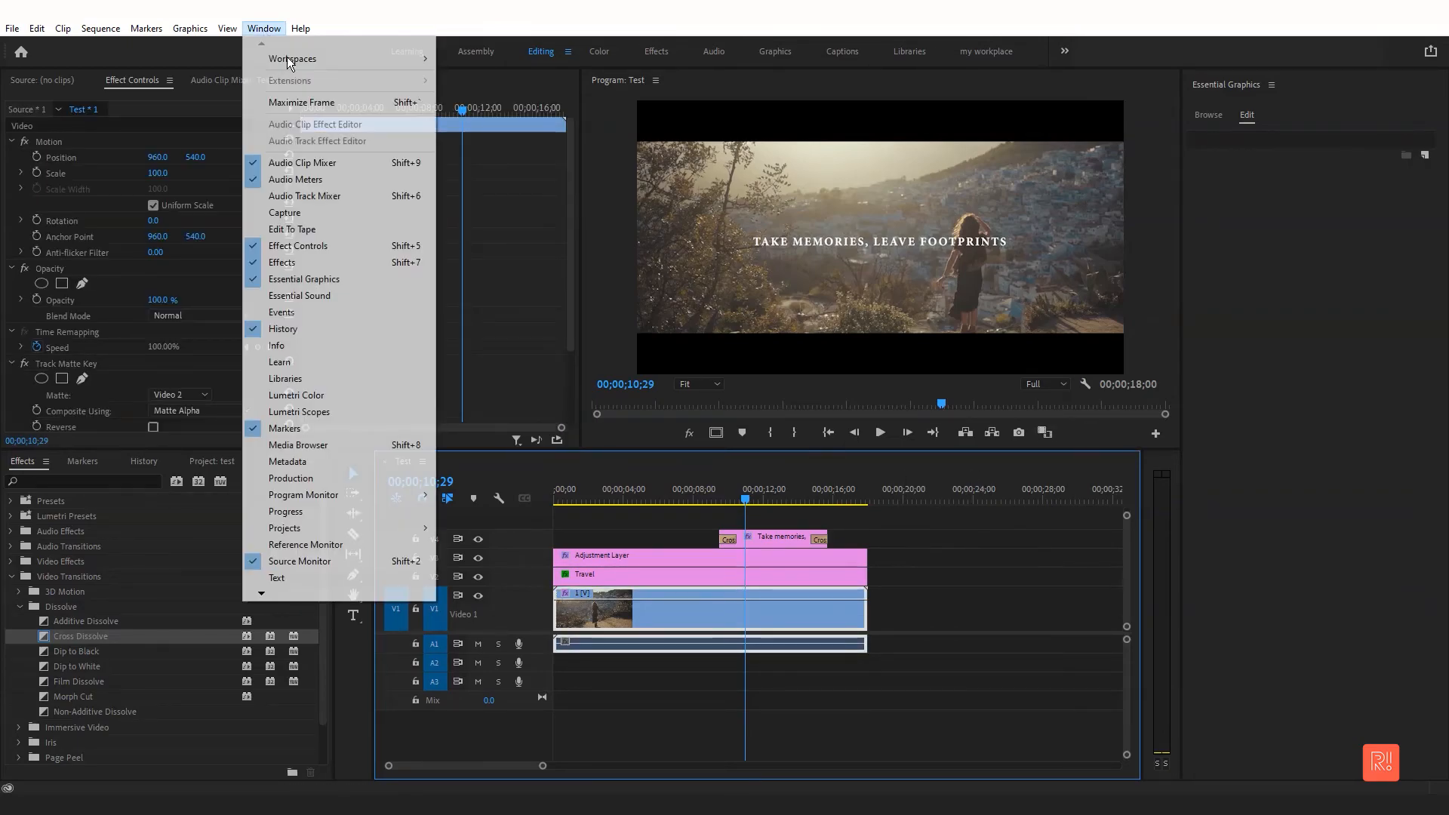
pyautogui.click(342, 397)
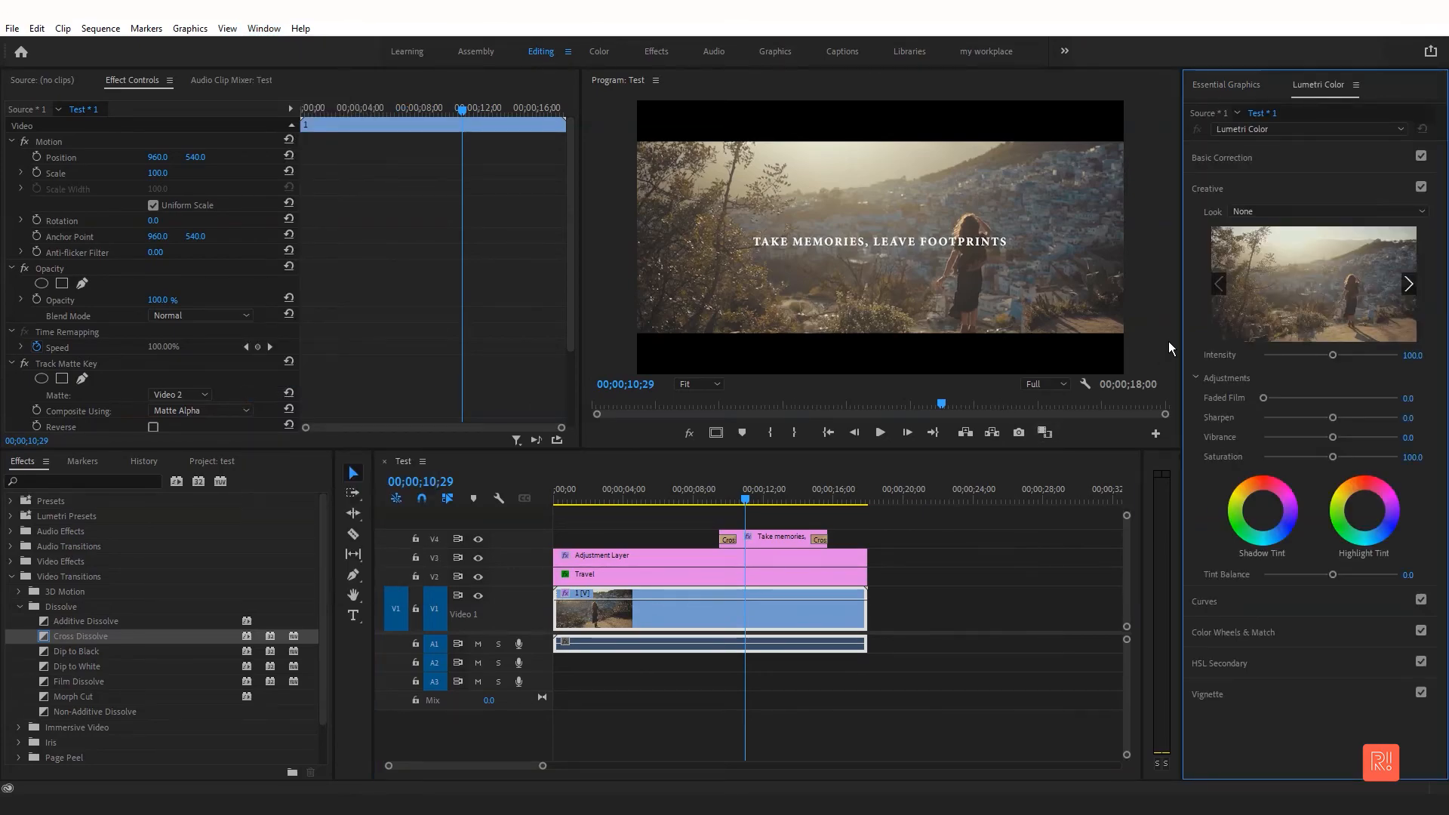
pyautogui.click(1257, 149)
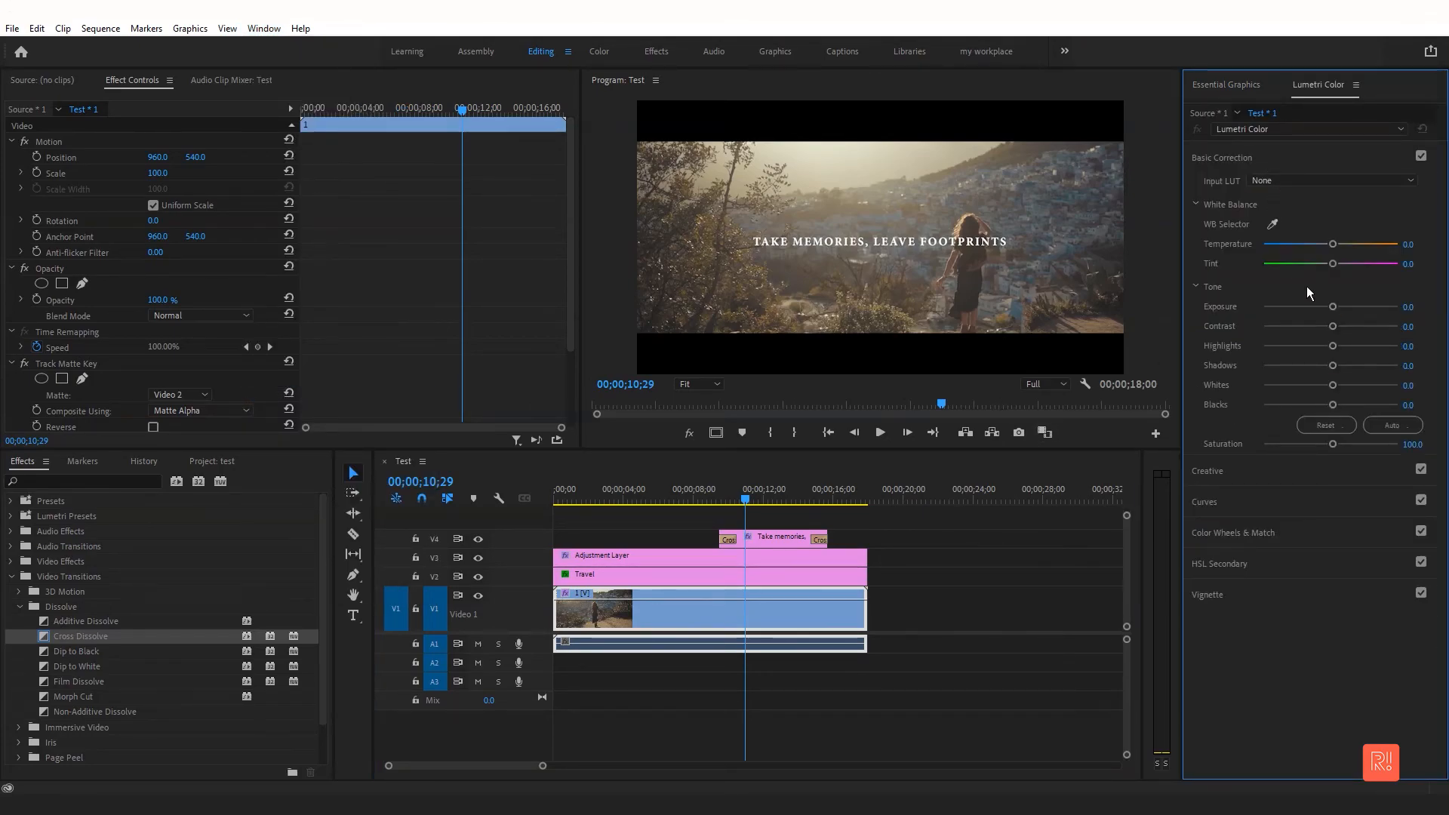
pyautogui.click(1352, 320)
pyautogui.moveTo(1355, 346); pyautogui.dragTo(1336, 402)
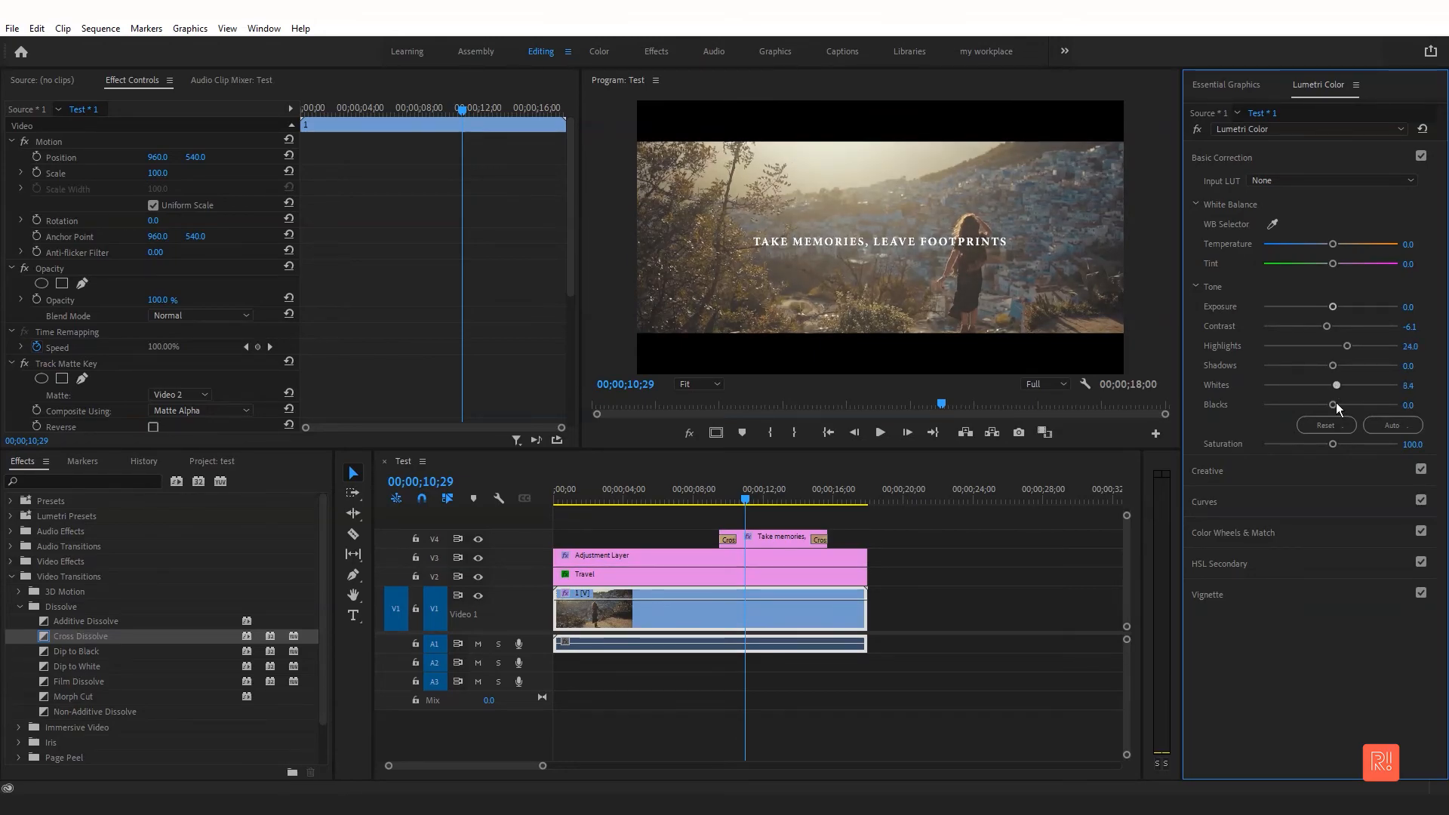
pyautogui.click(1260, 473)
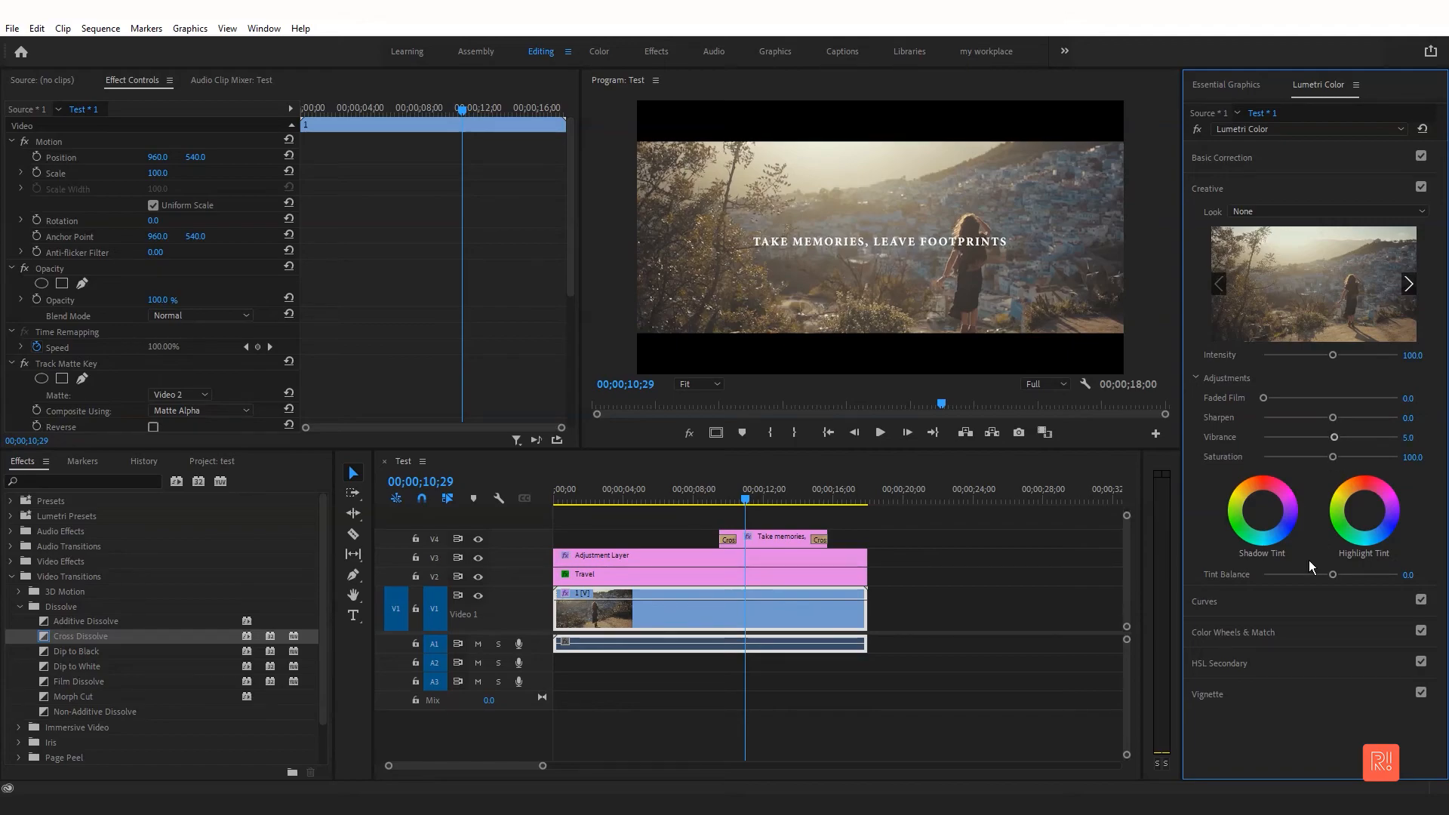
# Fine-tune the V1 footage's shadows, midtones and highlights with the Lumetri colour wheels, nudging the midtones slightly toward a warmer tone.
pyautogui.click(1271, 632)
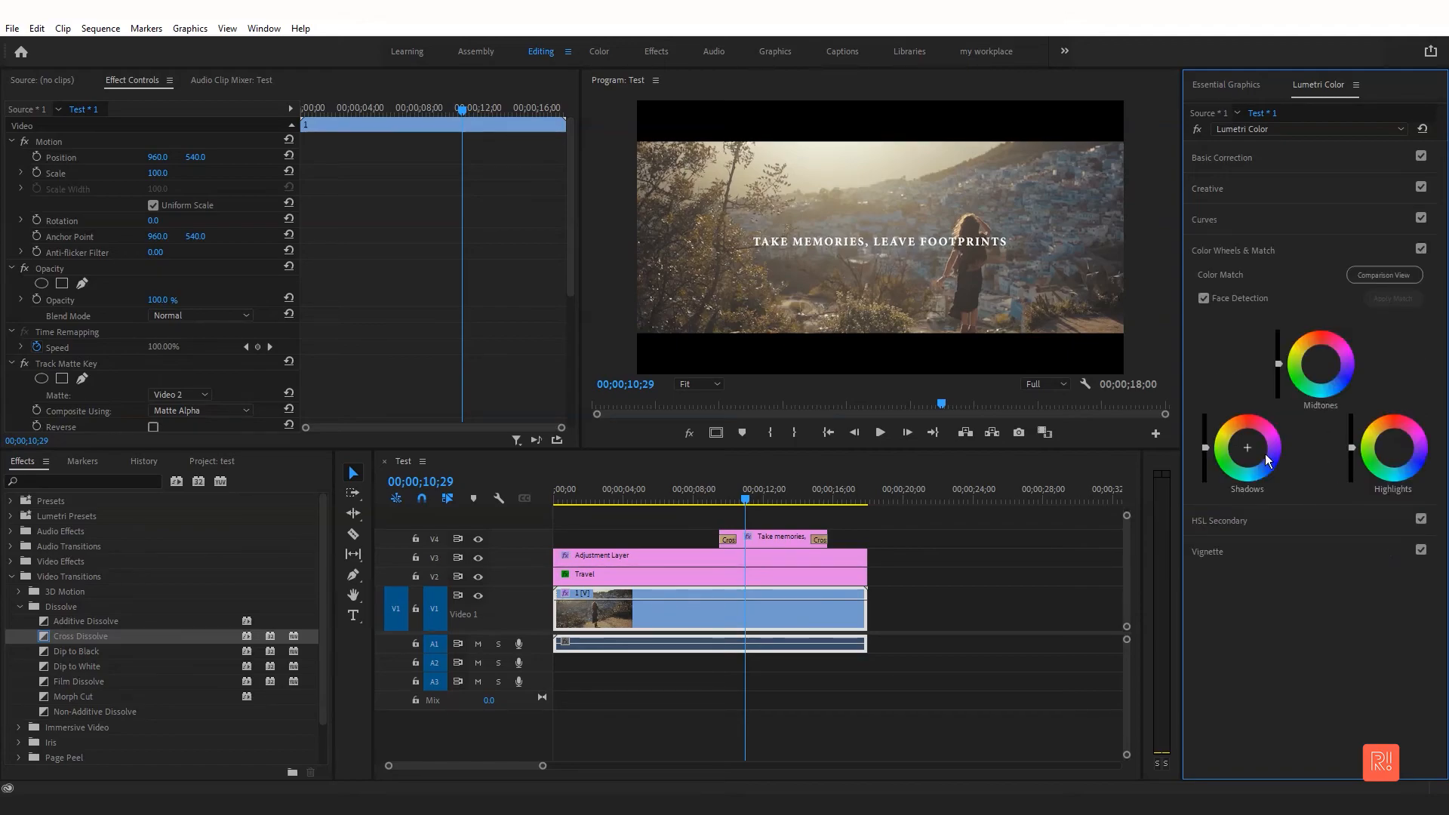
pyautogui.click(1246, 456)
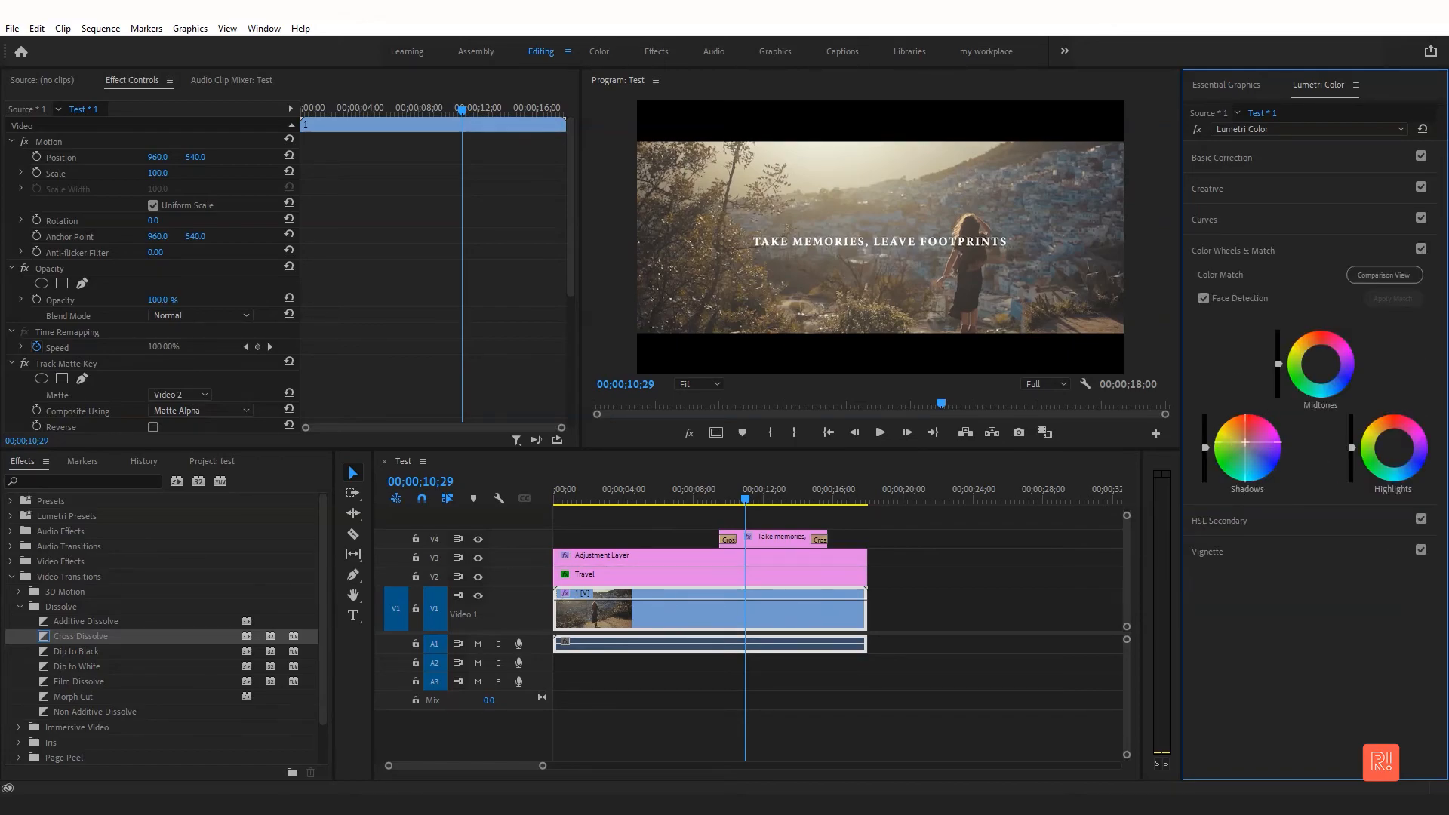
pyautogui.moveTo(1244, 442); pyautogui.dragTo(1246, 444)
pyautogui.click(1322, 369)
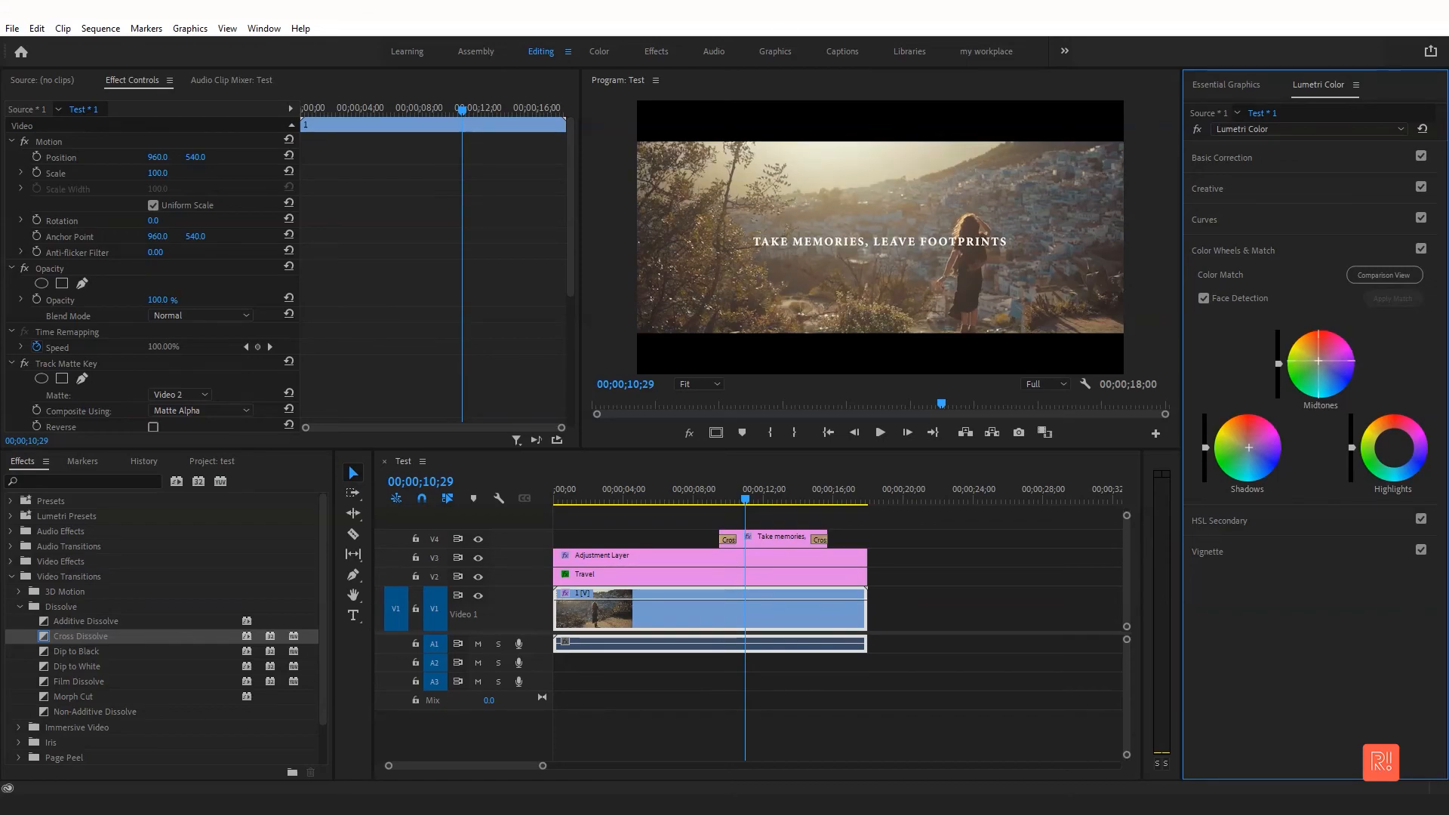
pyautogui.click(1394, 449)
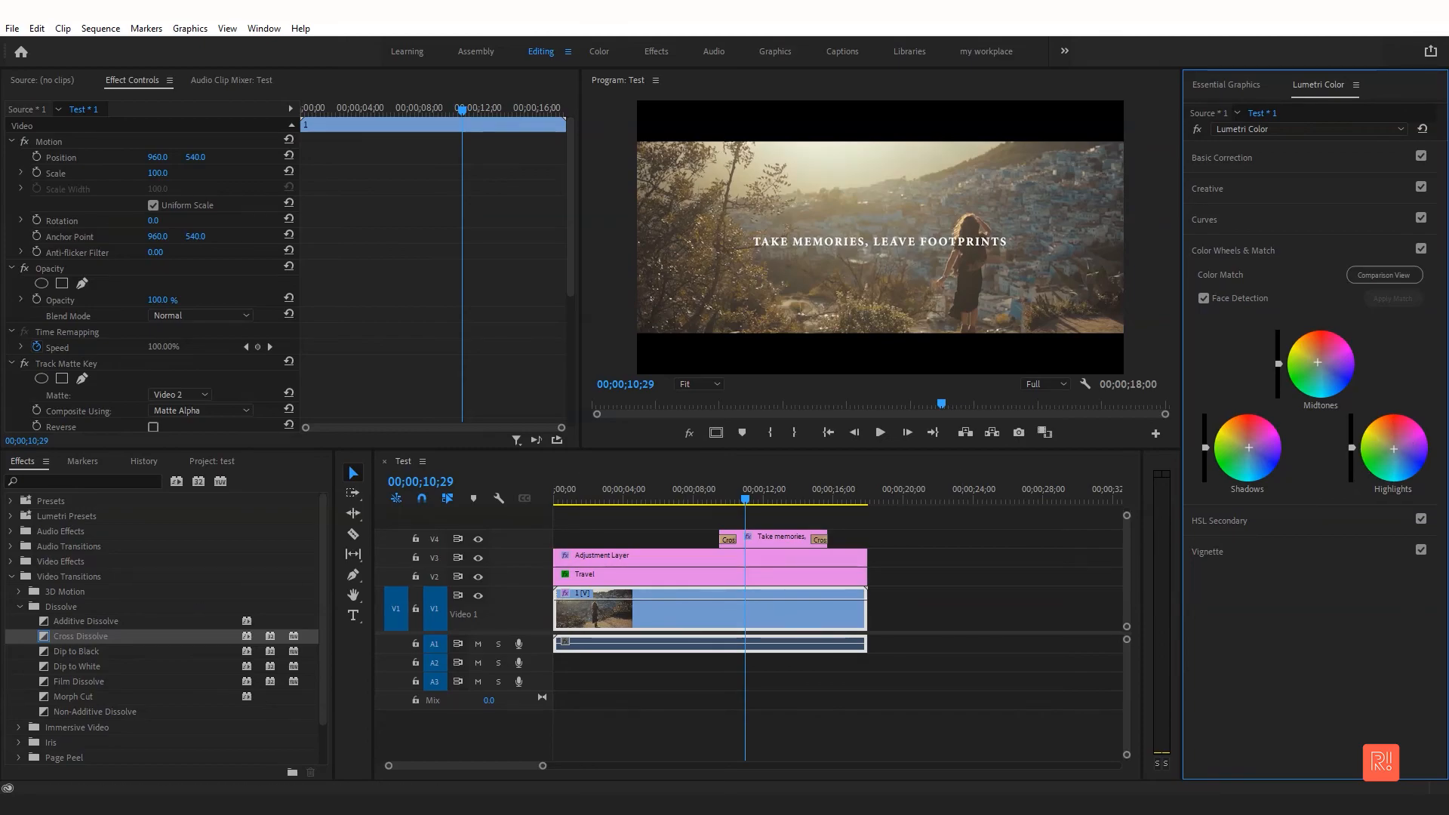